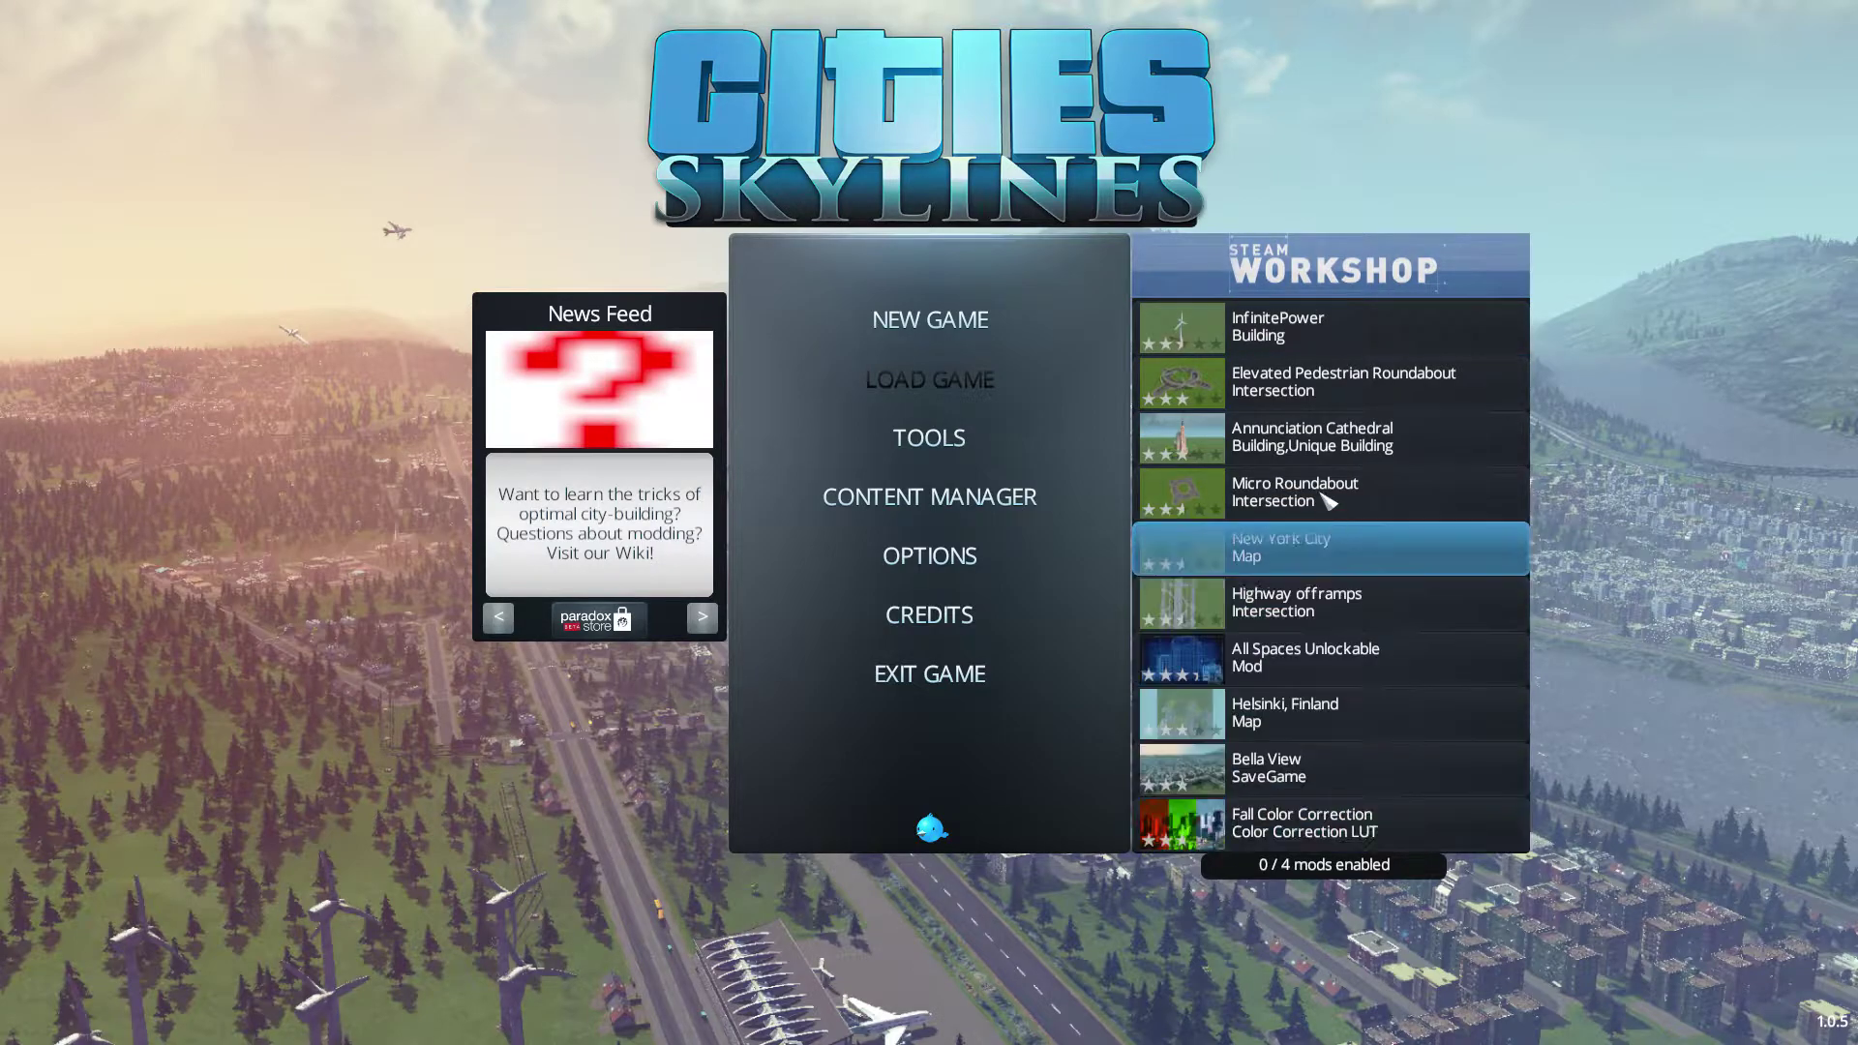
Step: Start a new asset in the Asset Editor, previewing Boreal and Tropical before keeping the Temperate theme
click(941, 441)
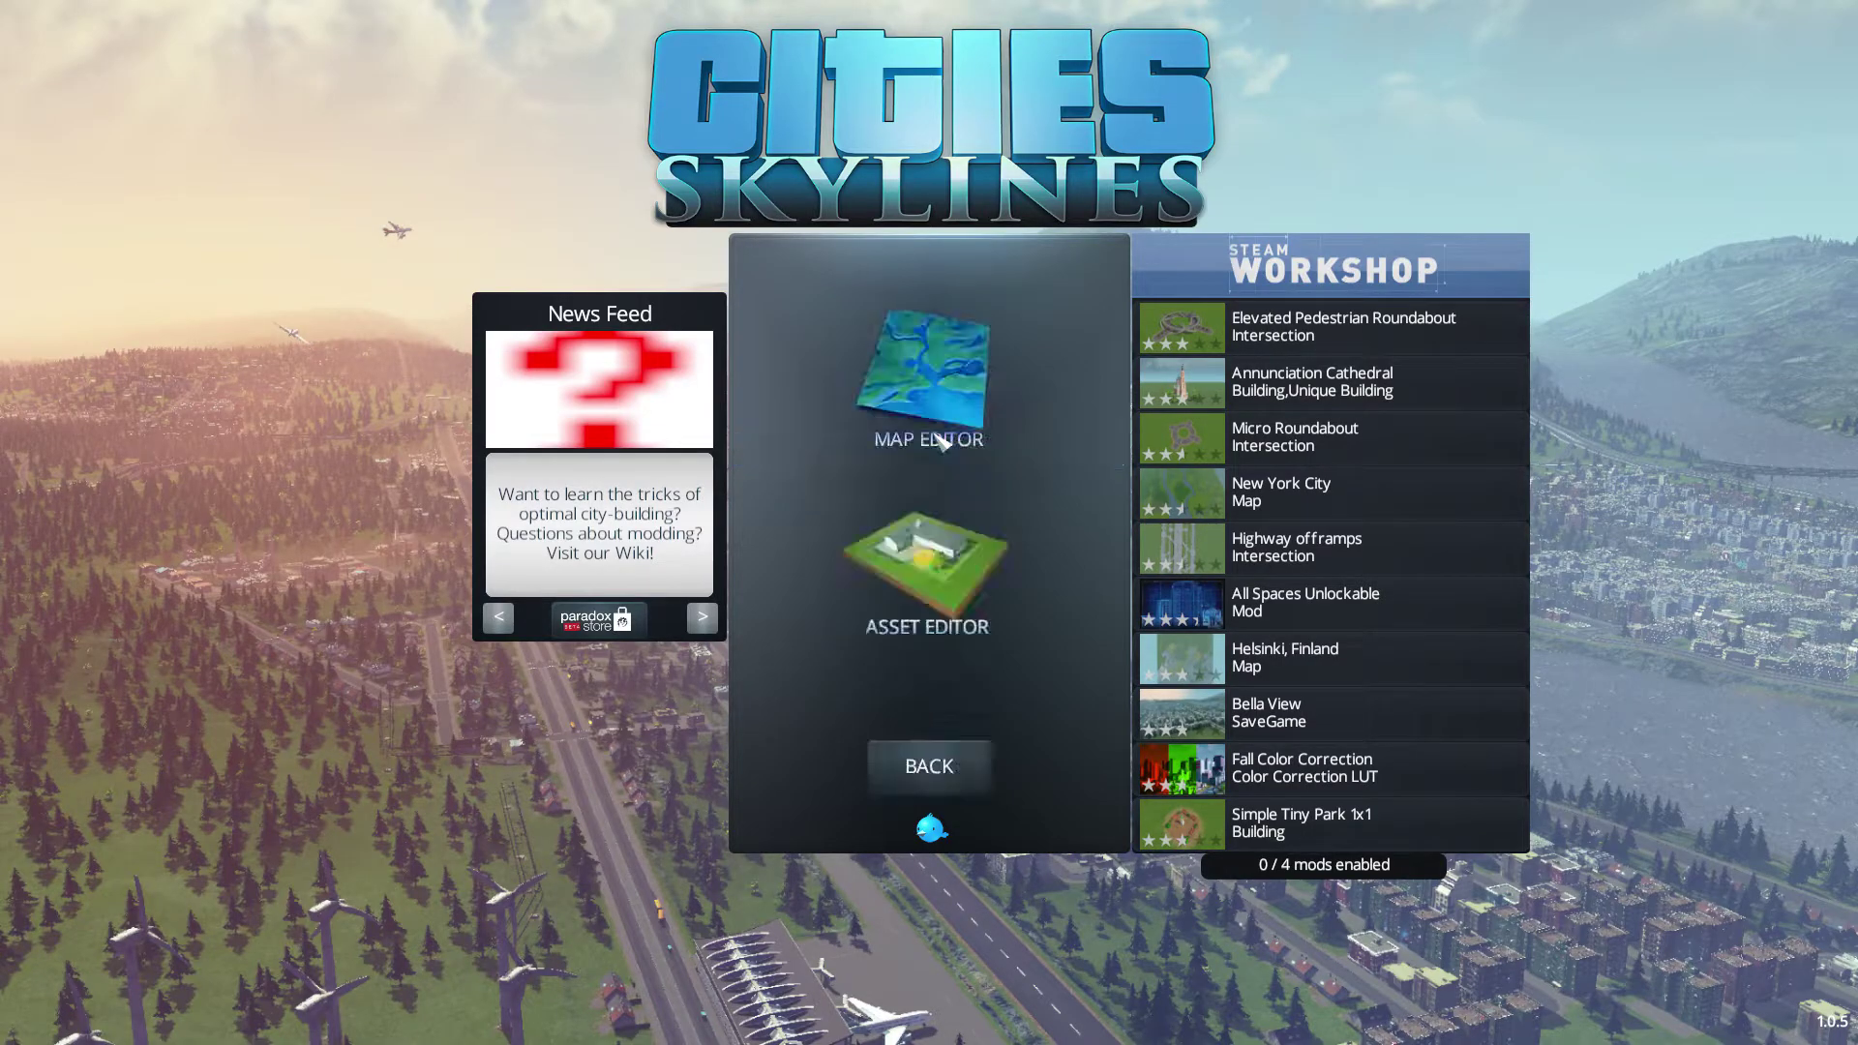
click(915, 579)
click(903, 655)
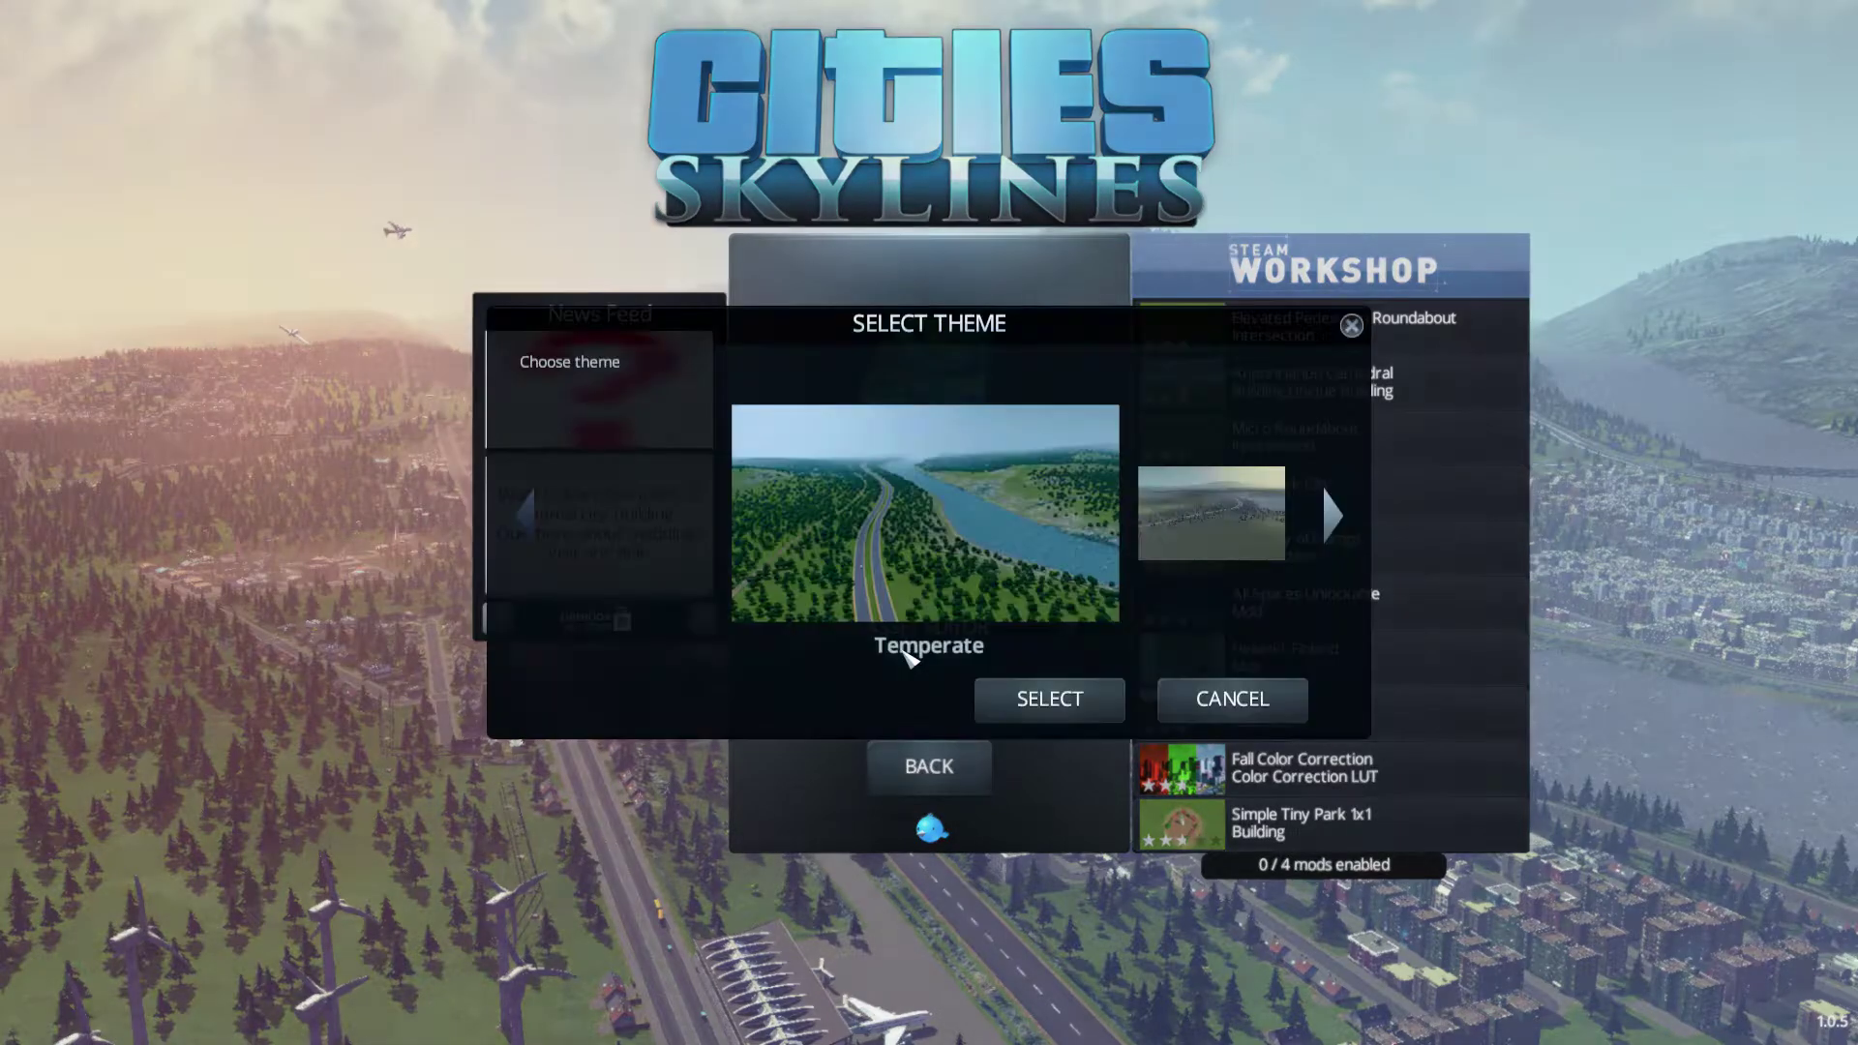
click(1335, 527)
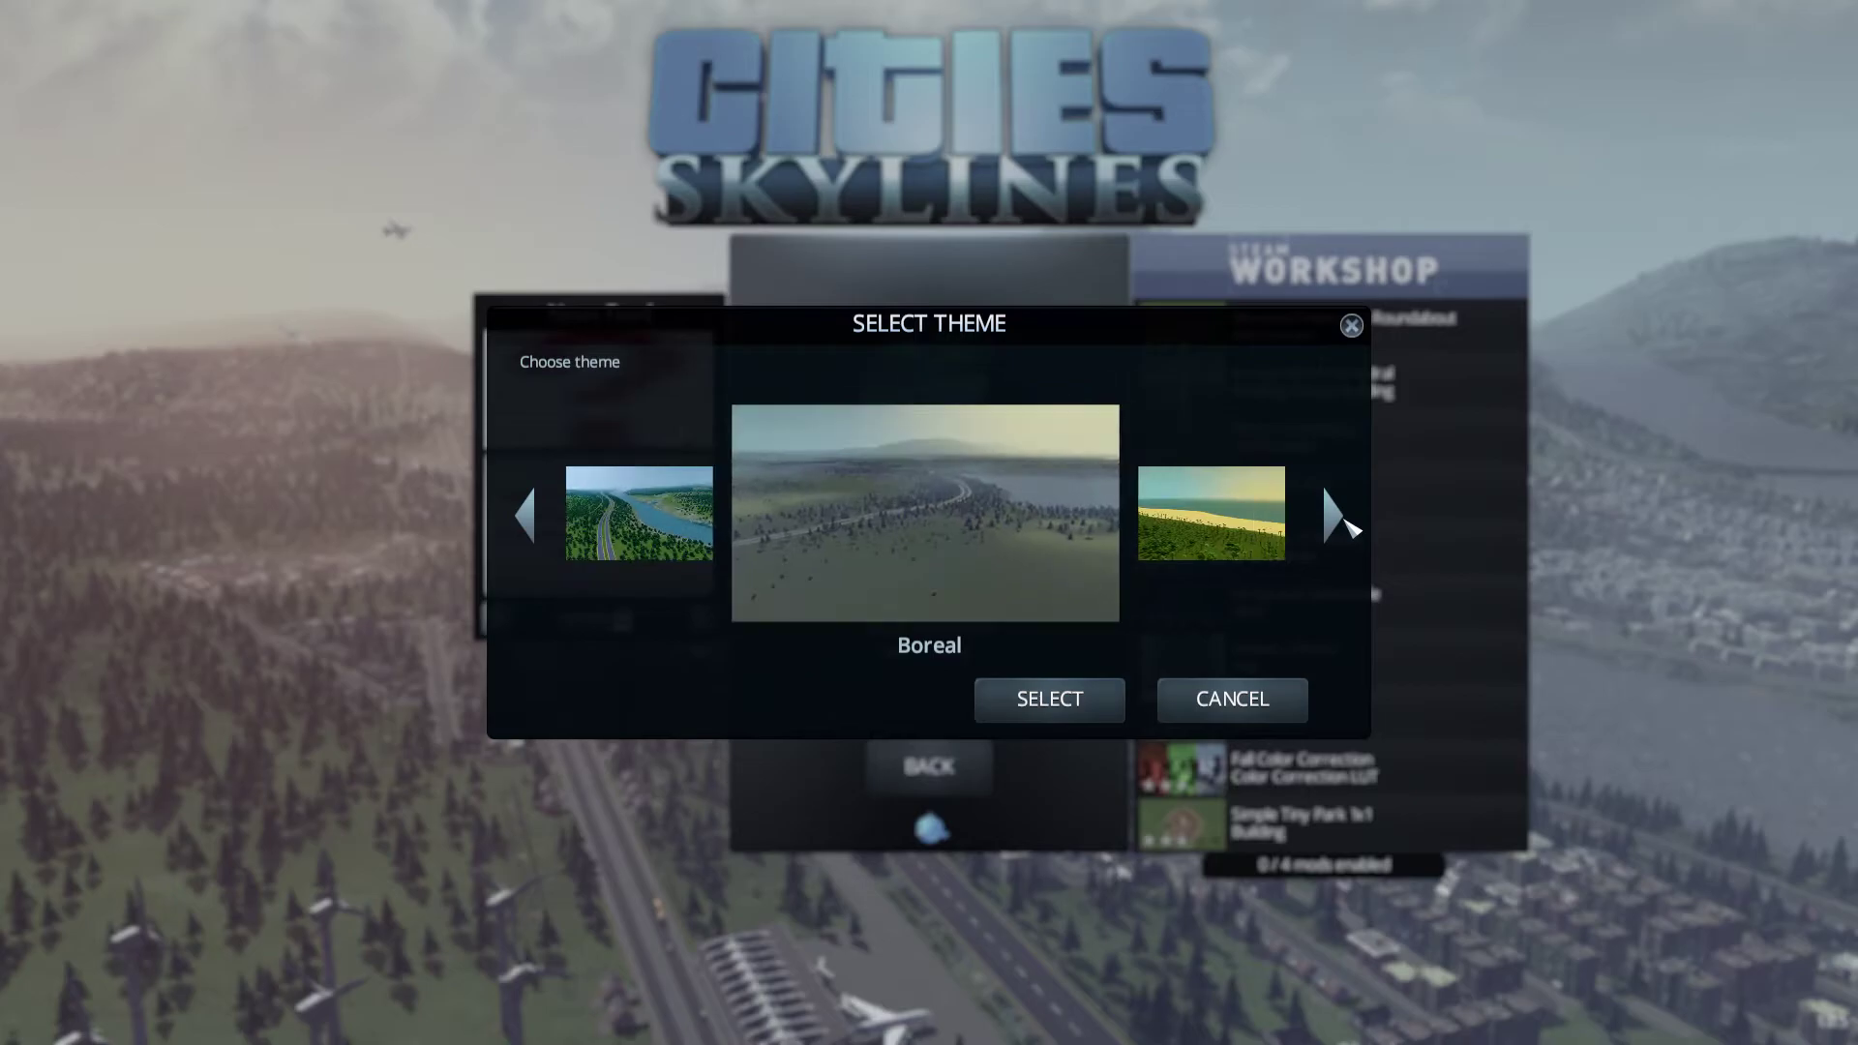
click(1336, 523)
click(532, 518)
click(533, 518)
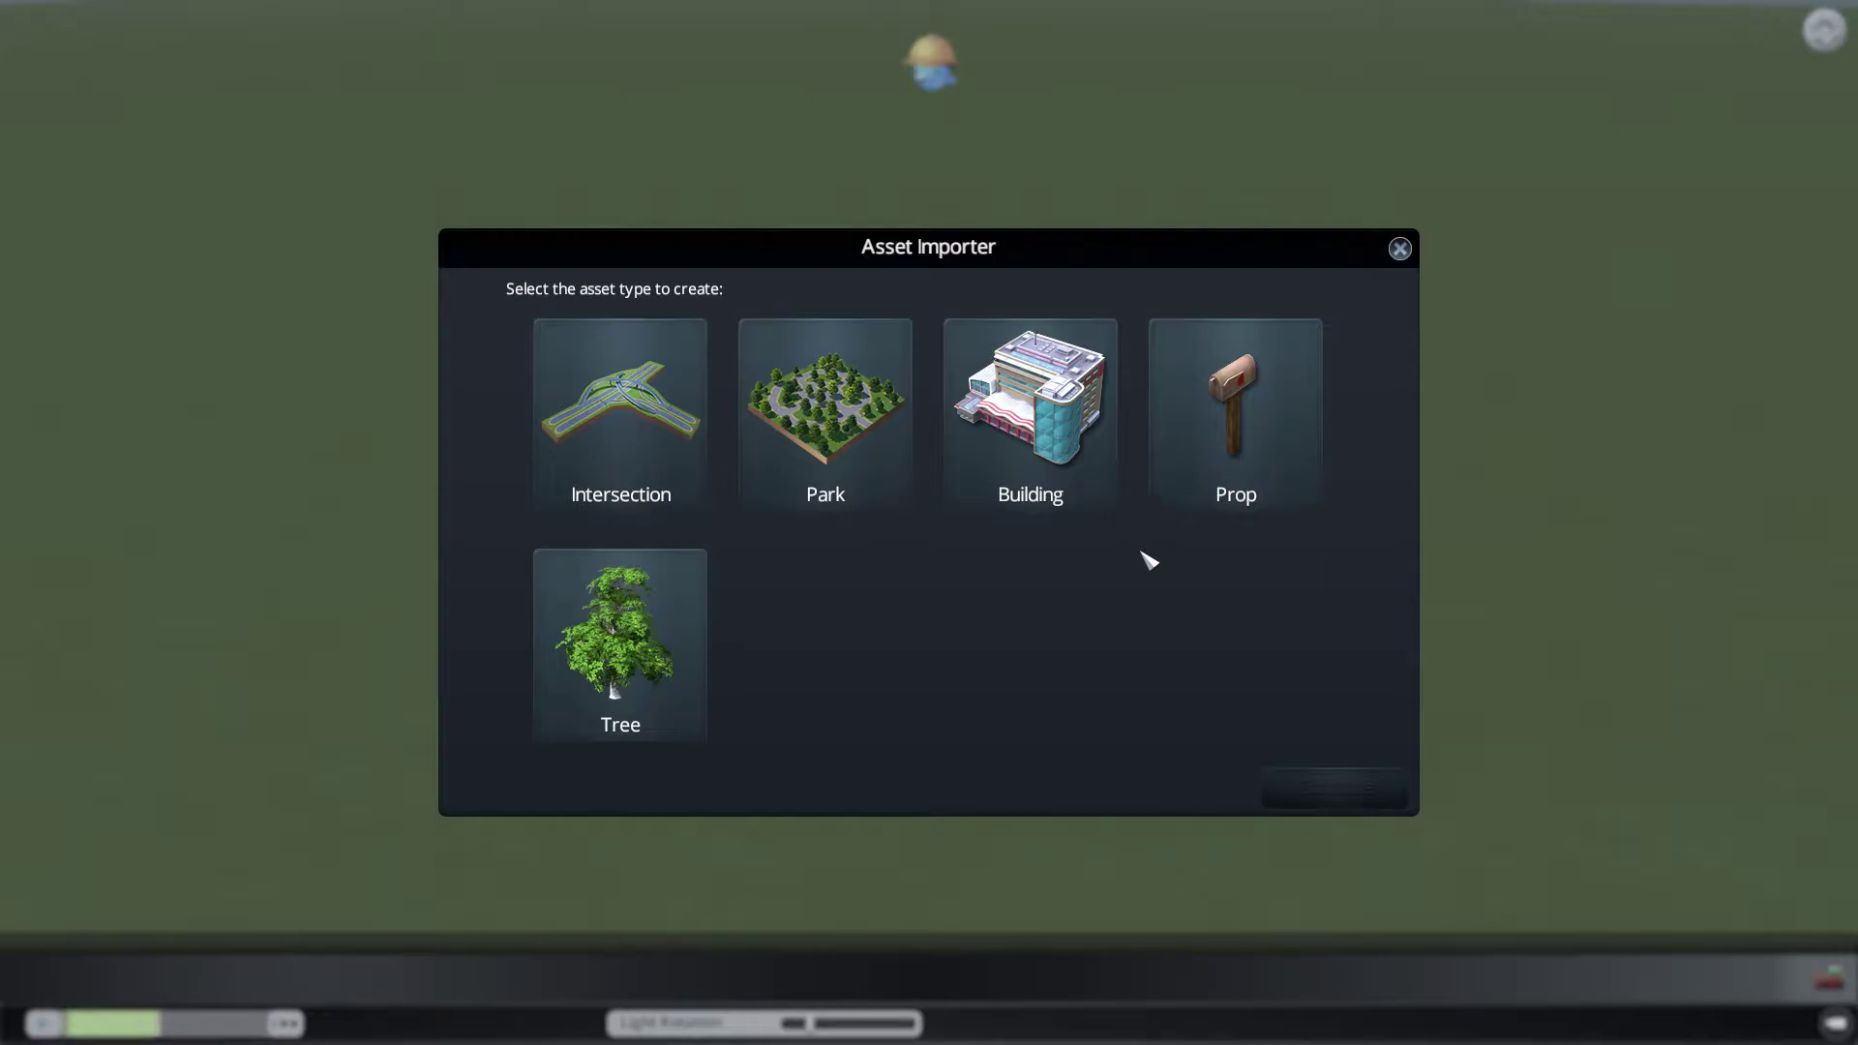
Step: Pick Prop and continue, then go back to the asset types and clear the Prop choice
click(1224, 498)
click(1321, 787)
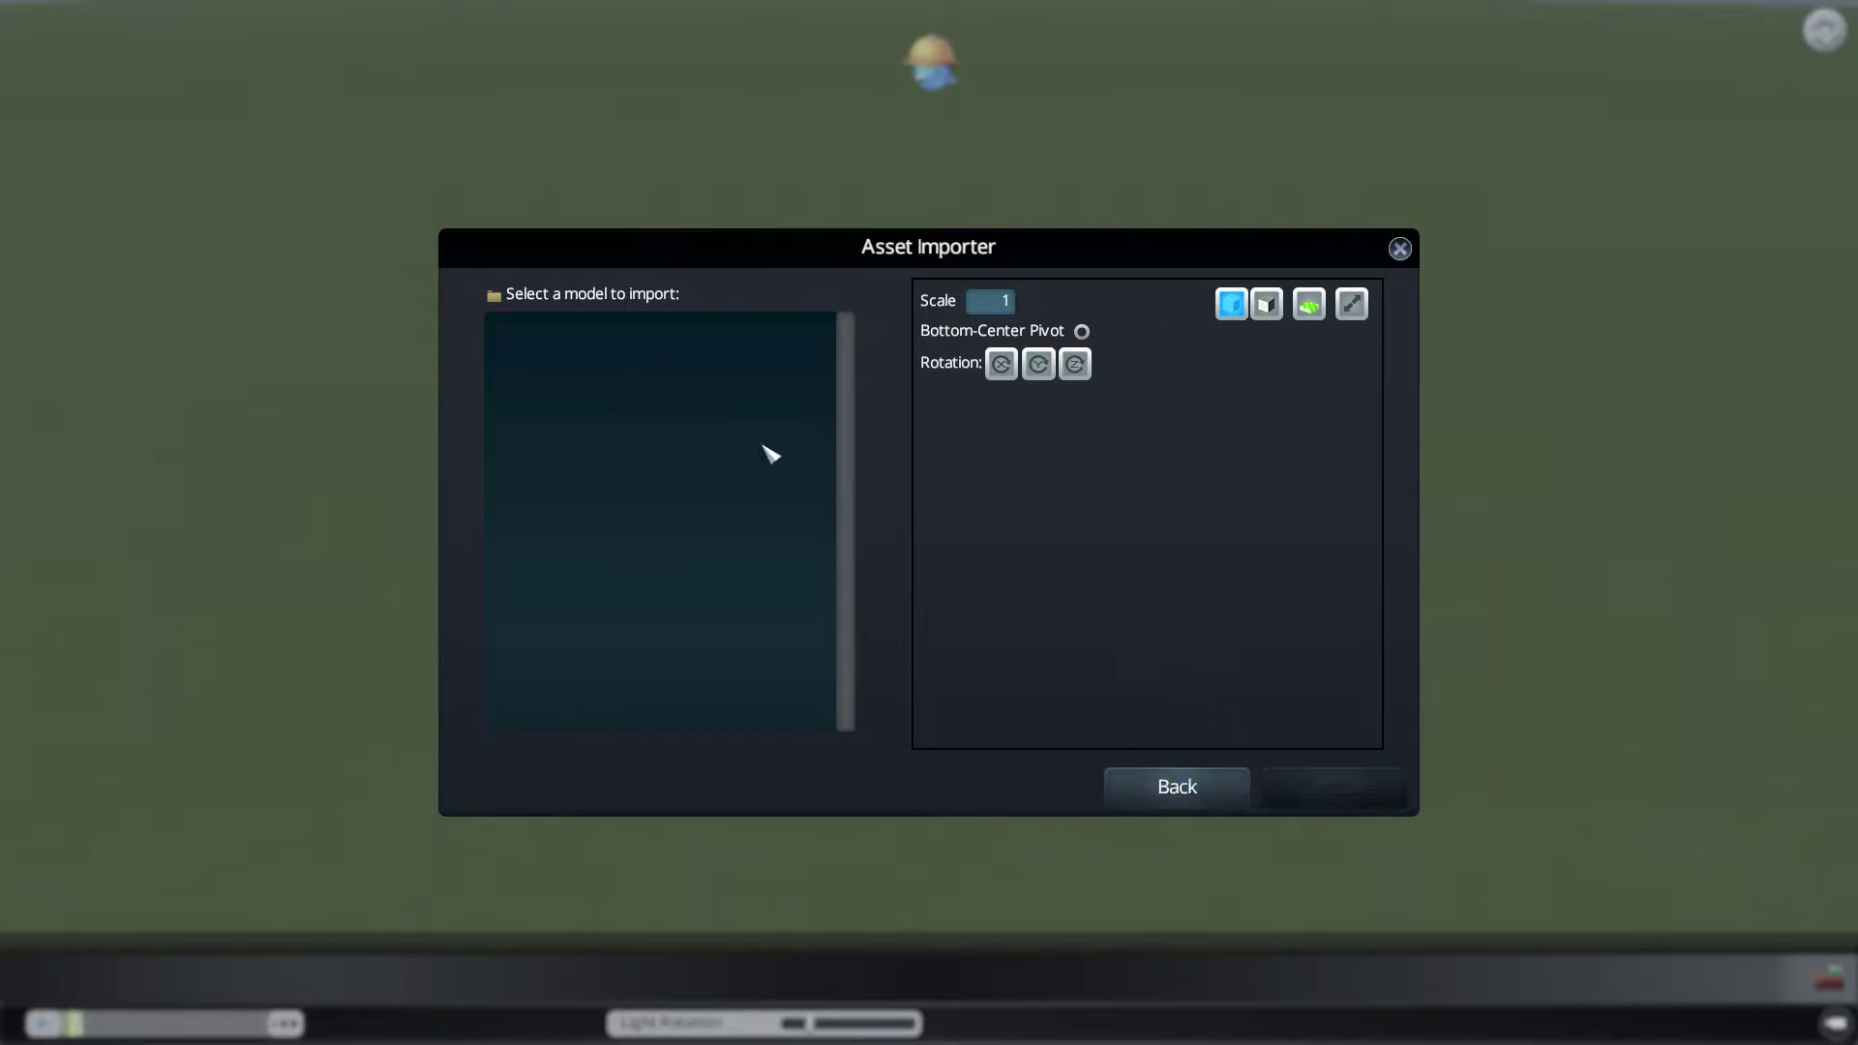
click(1147, 787)
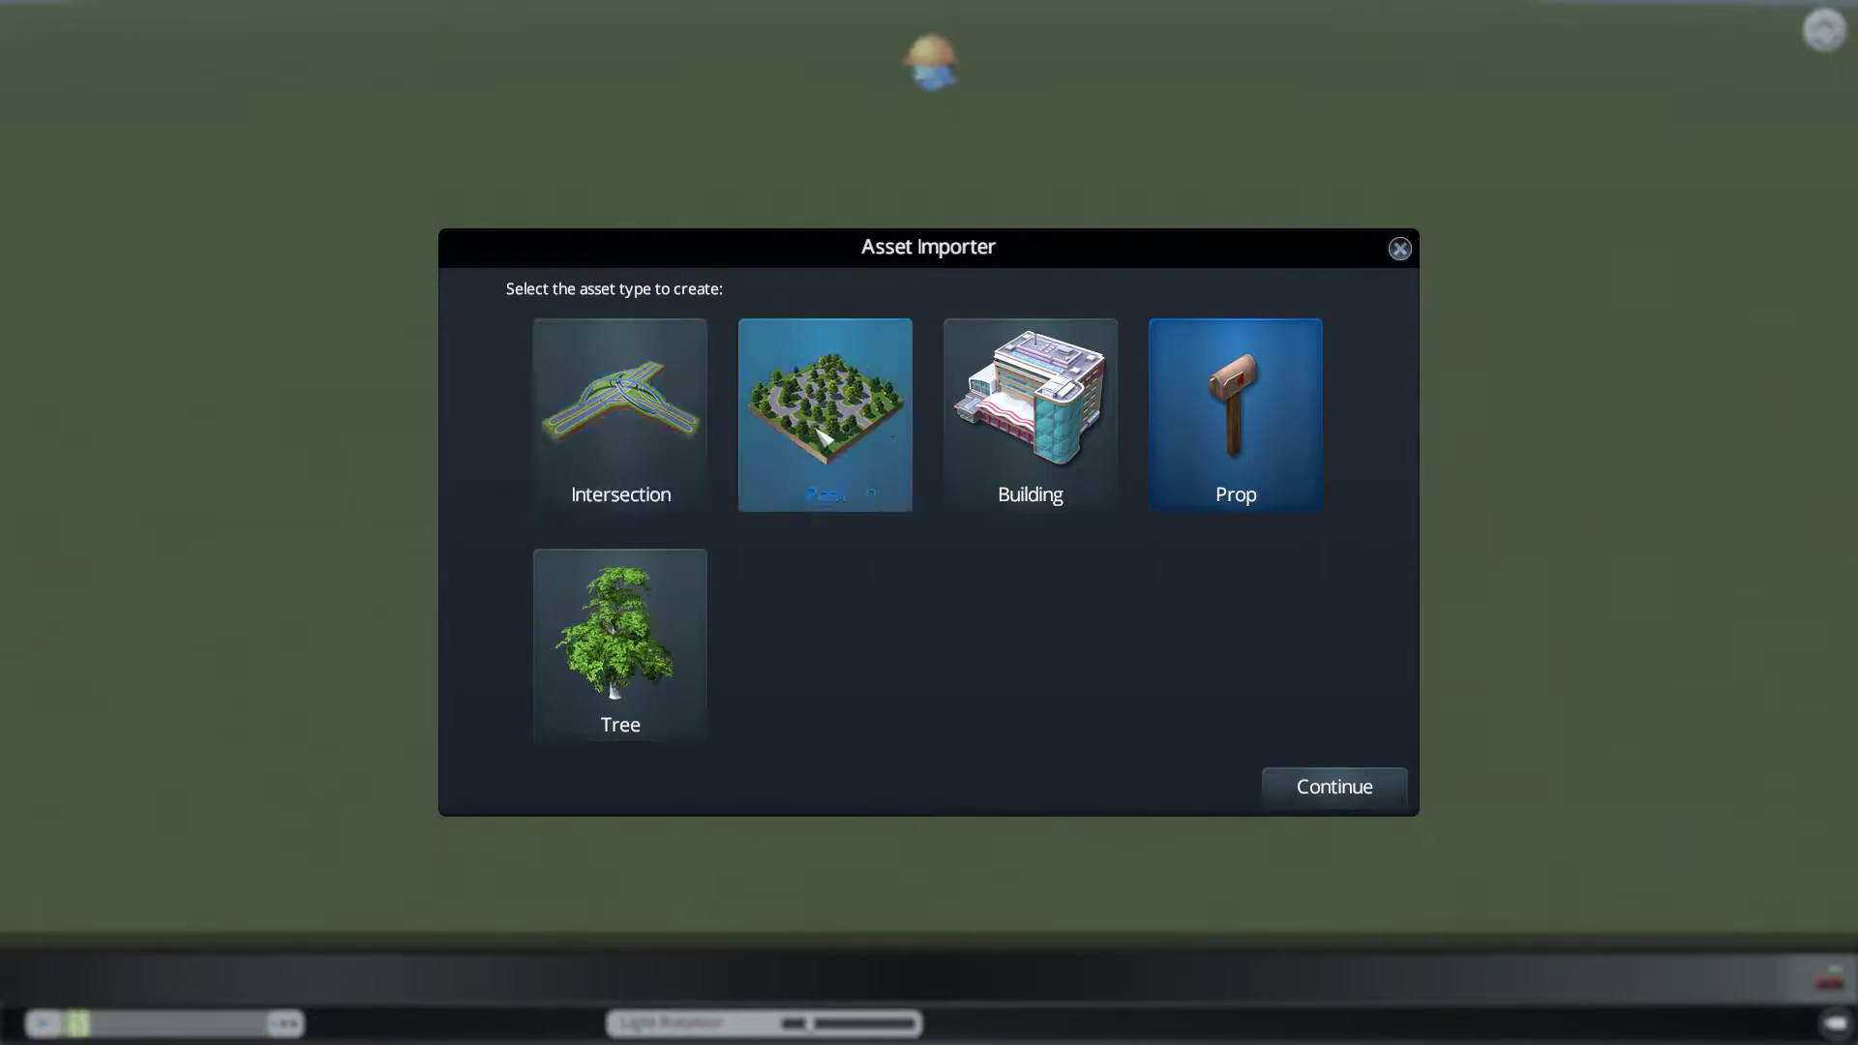
click(1234, 476)
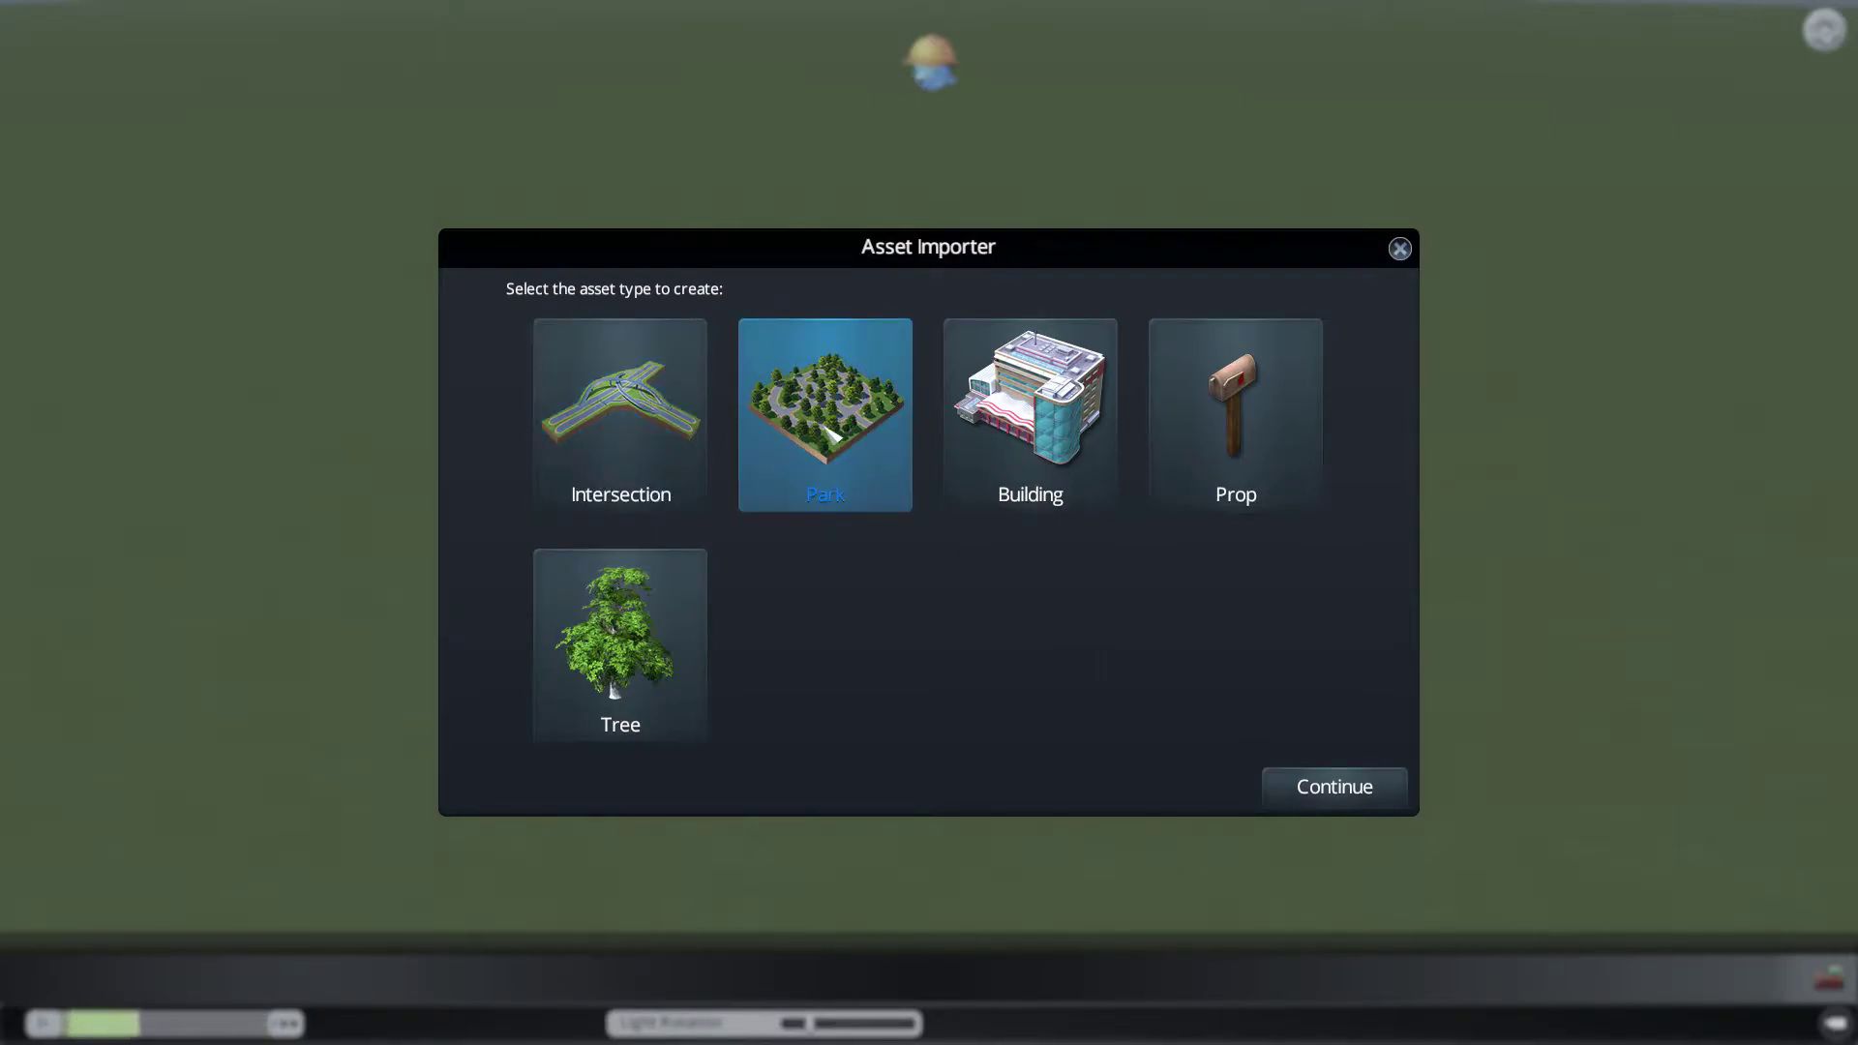
Step: Browse the electricity, water and fire templates, then choose the L1 1x1 Detached residential template
click(1336, 786)
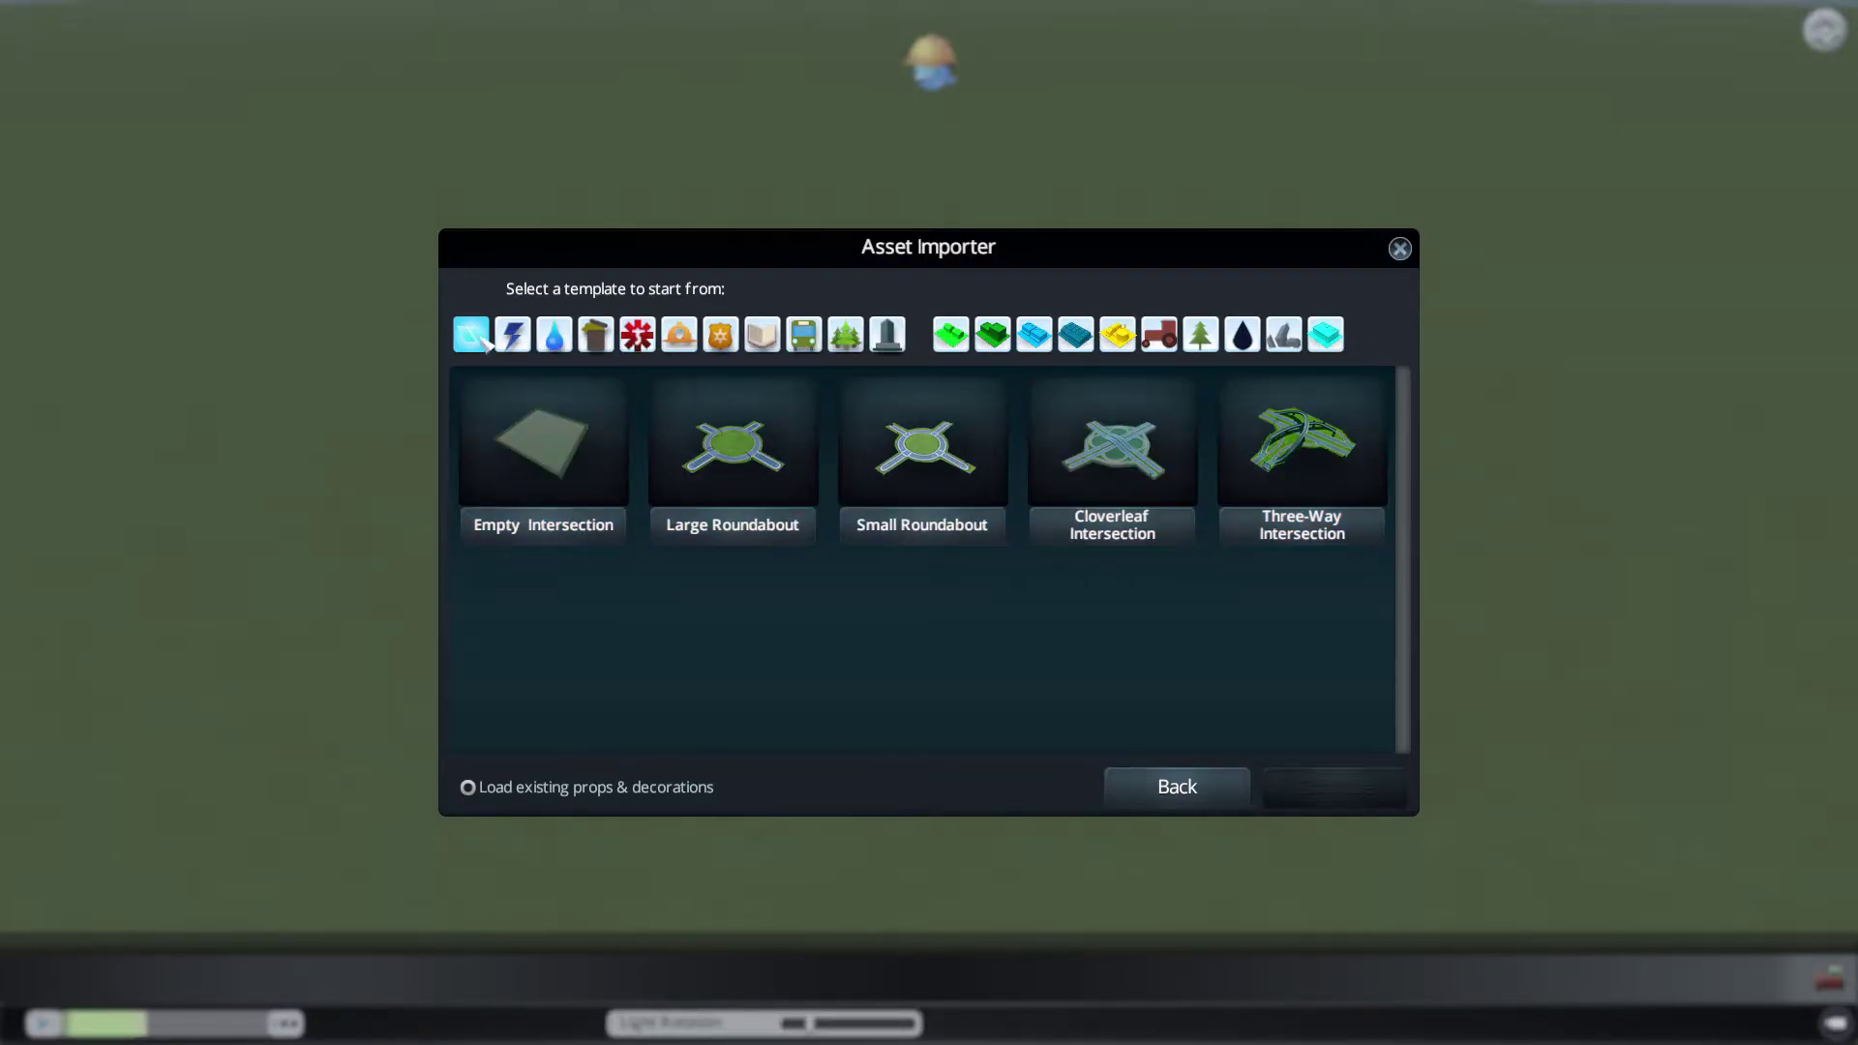
click(523, 339)
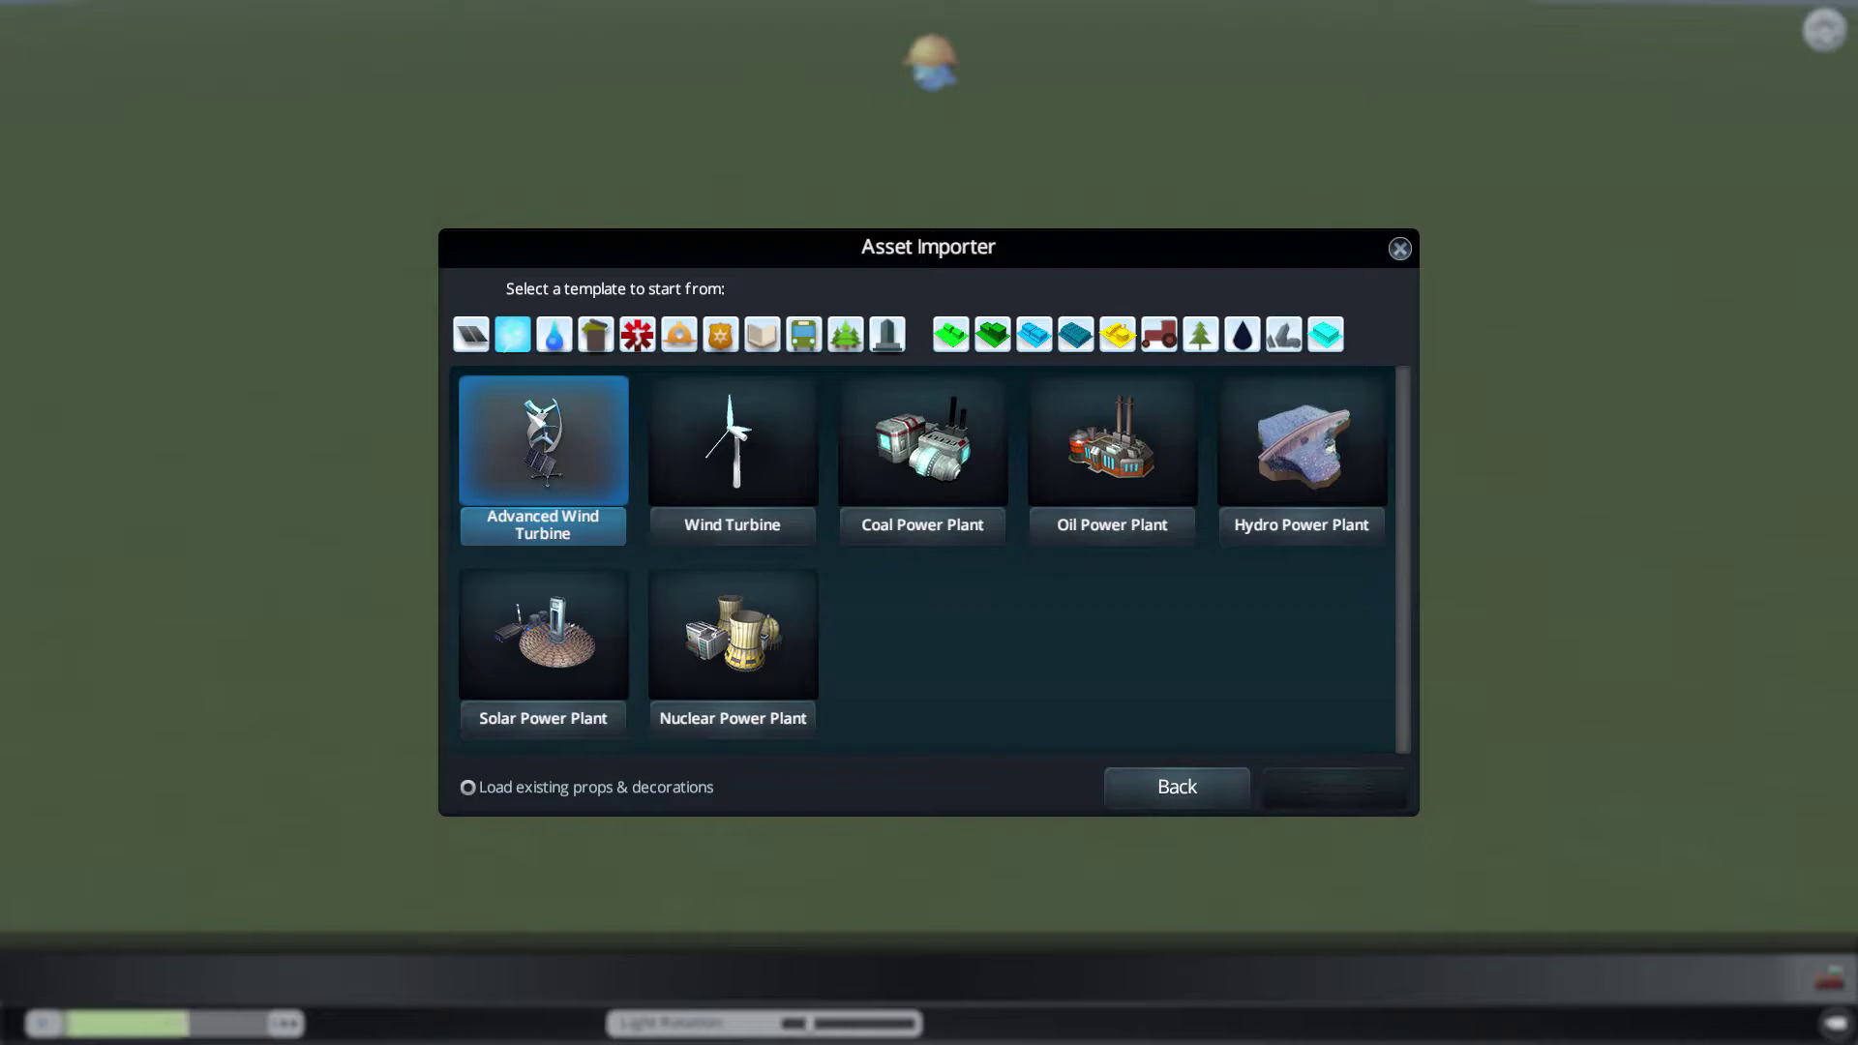
click(567, 344)
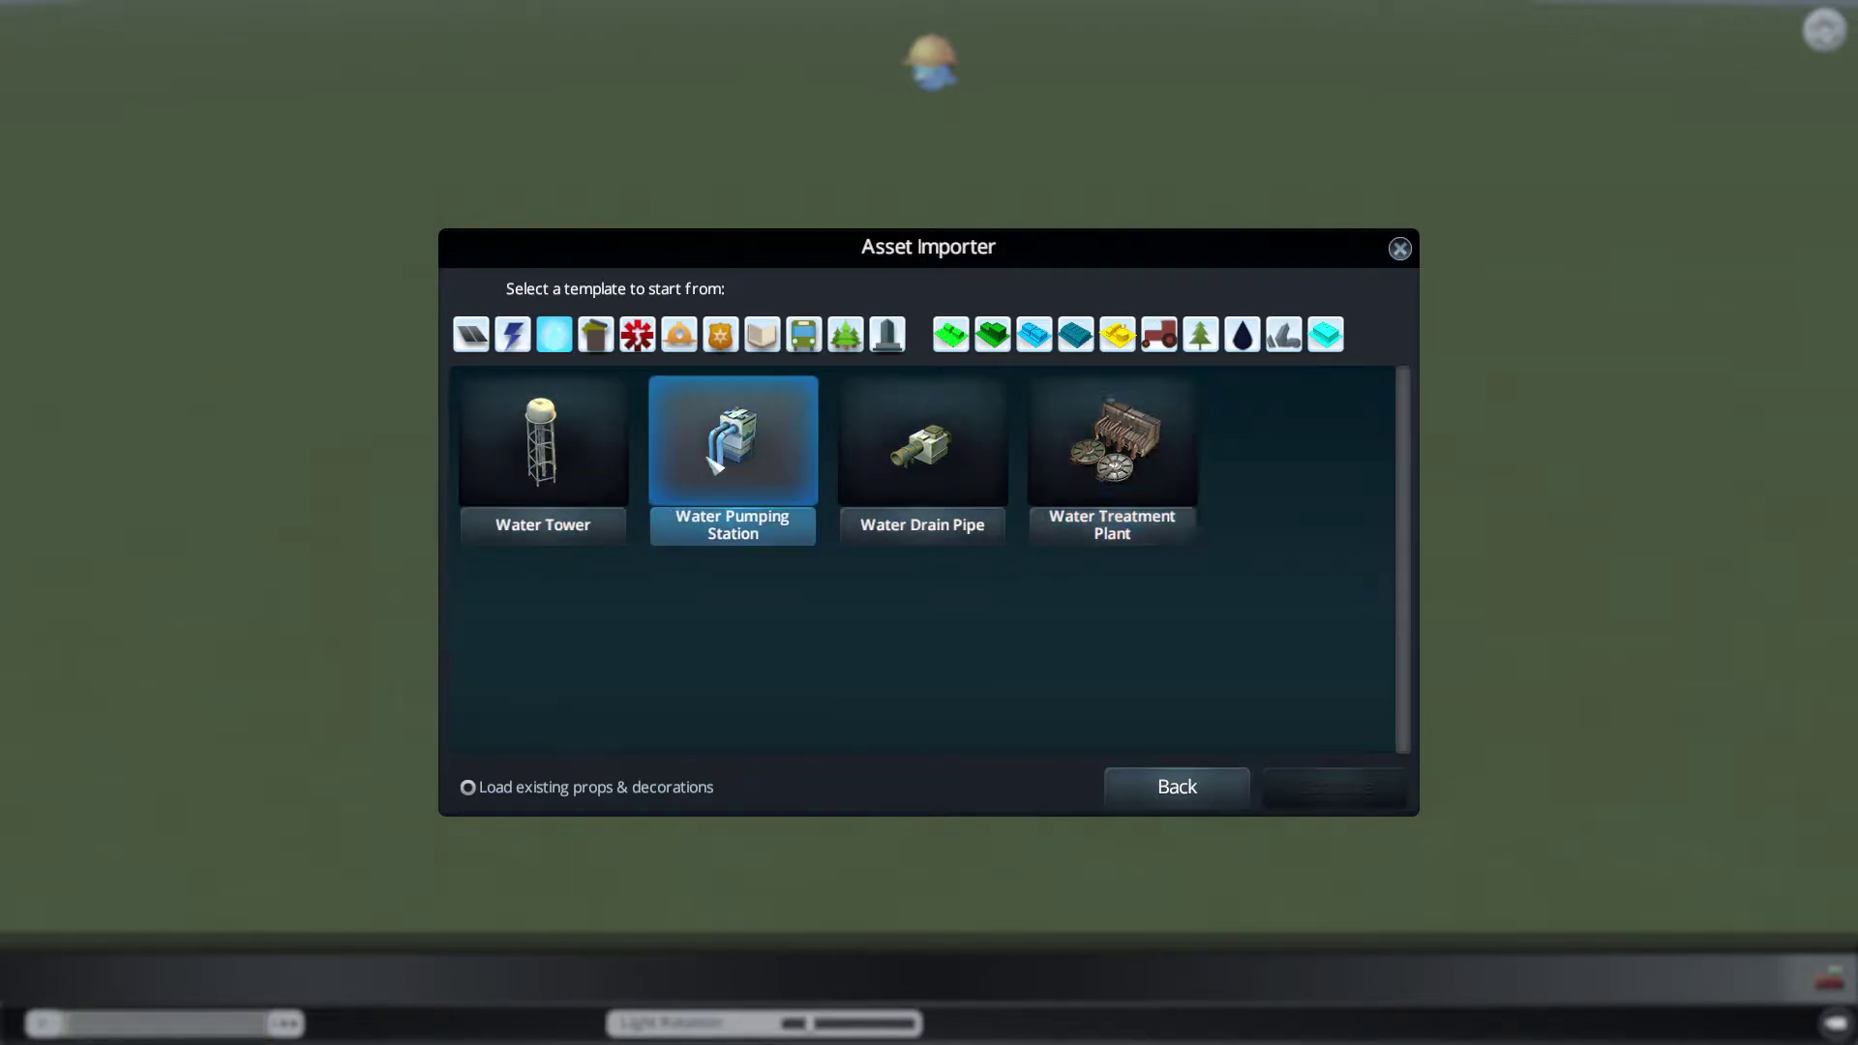
click(679, 335)
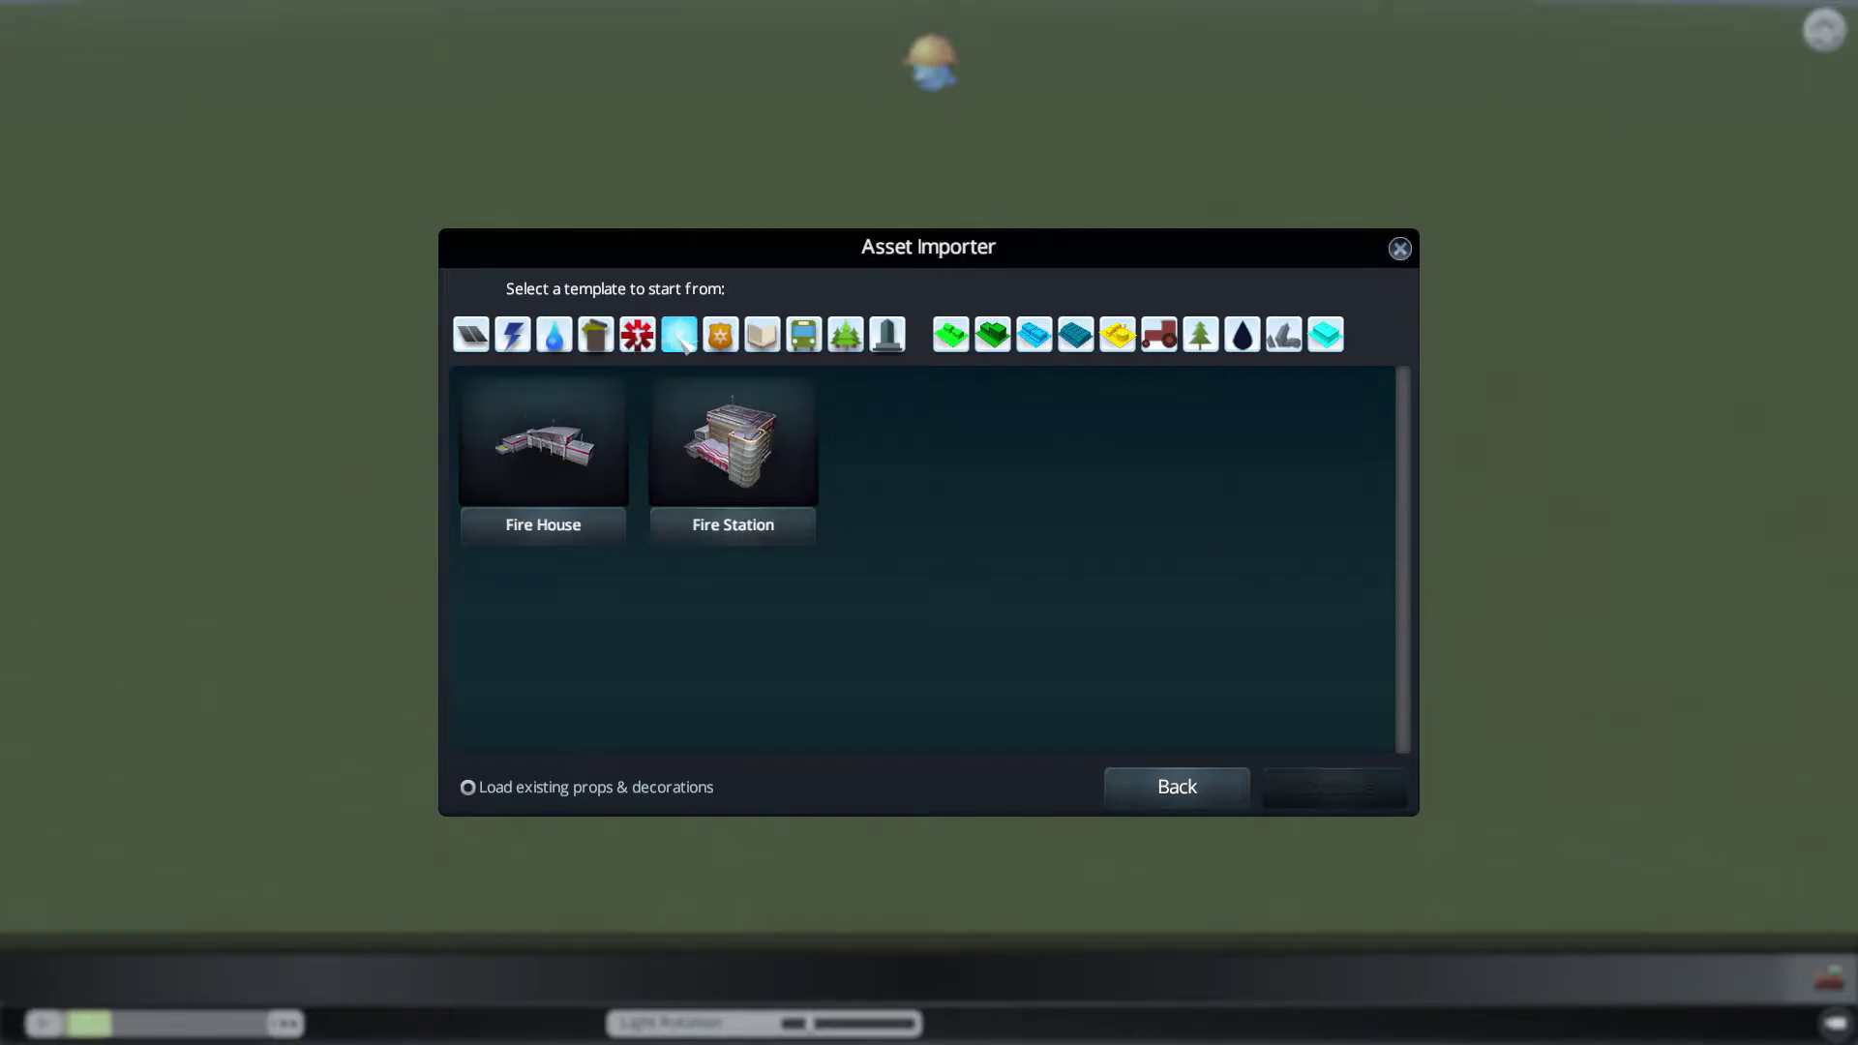
click(951, 351)
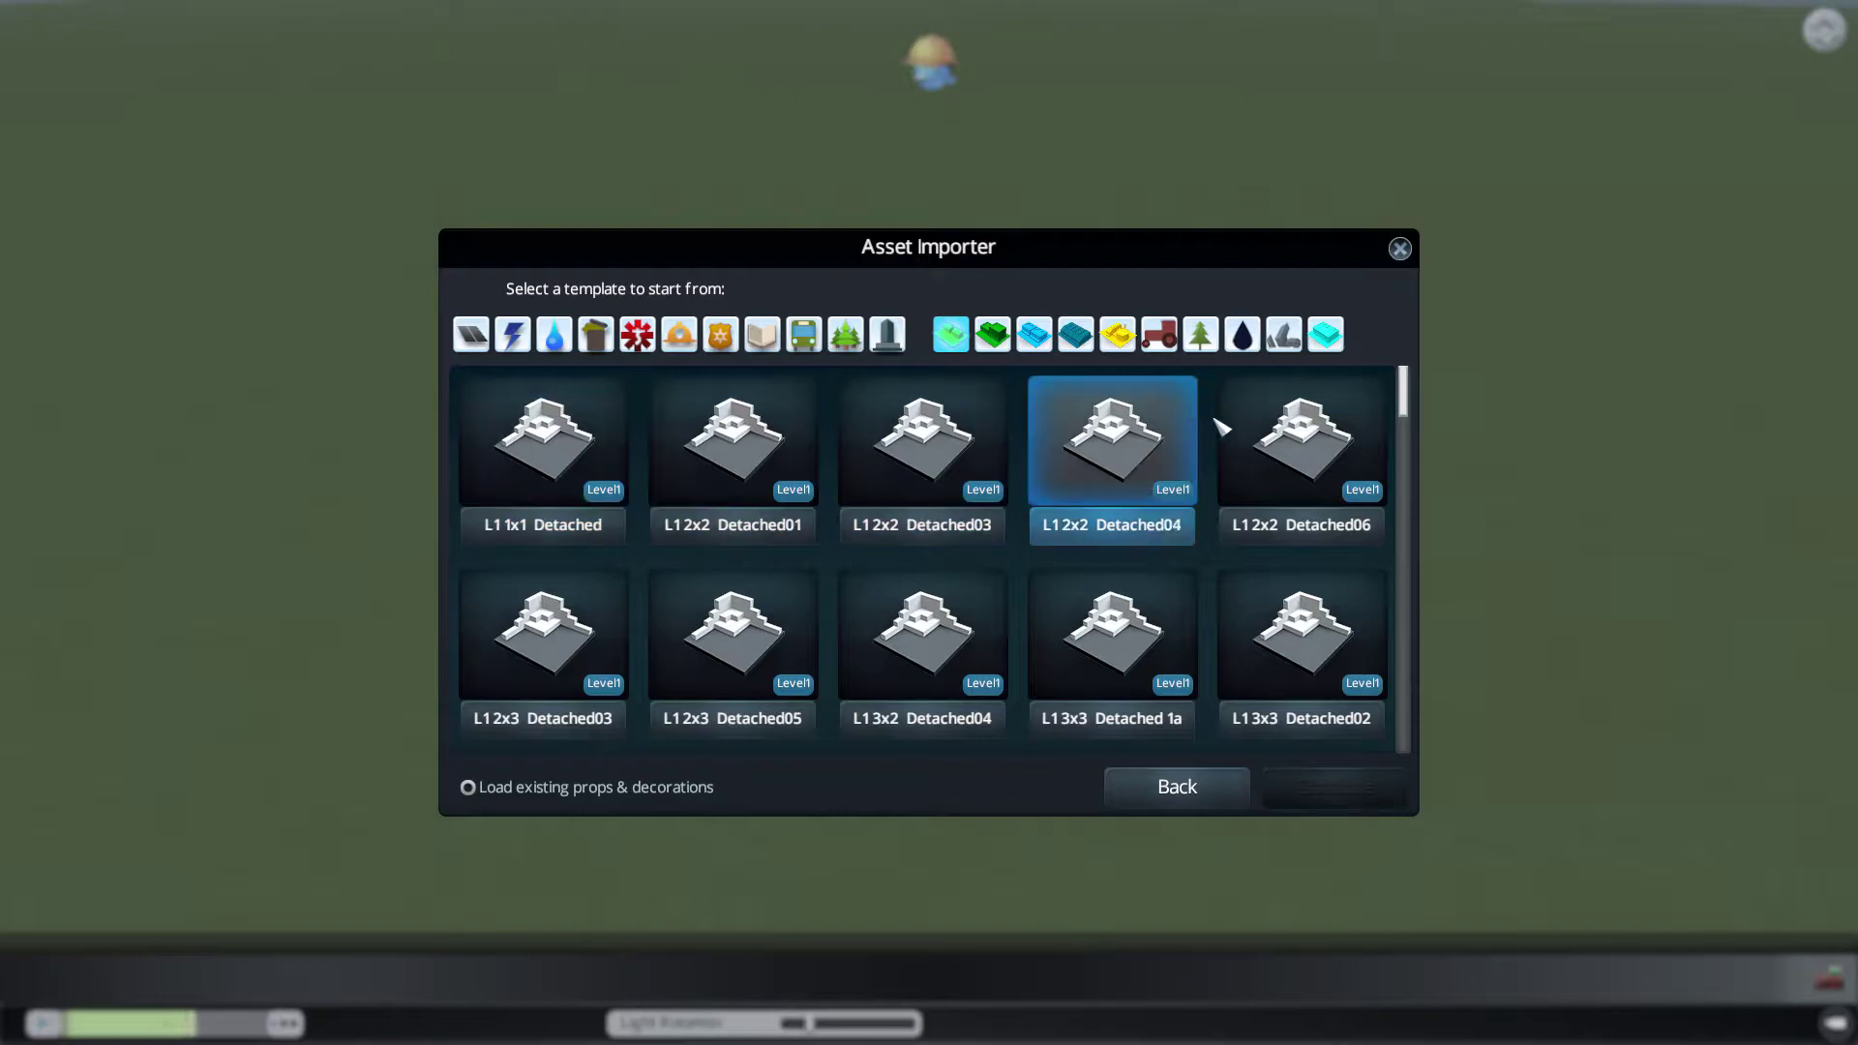
drag(1408, 397, 1404, 732)
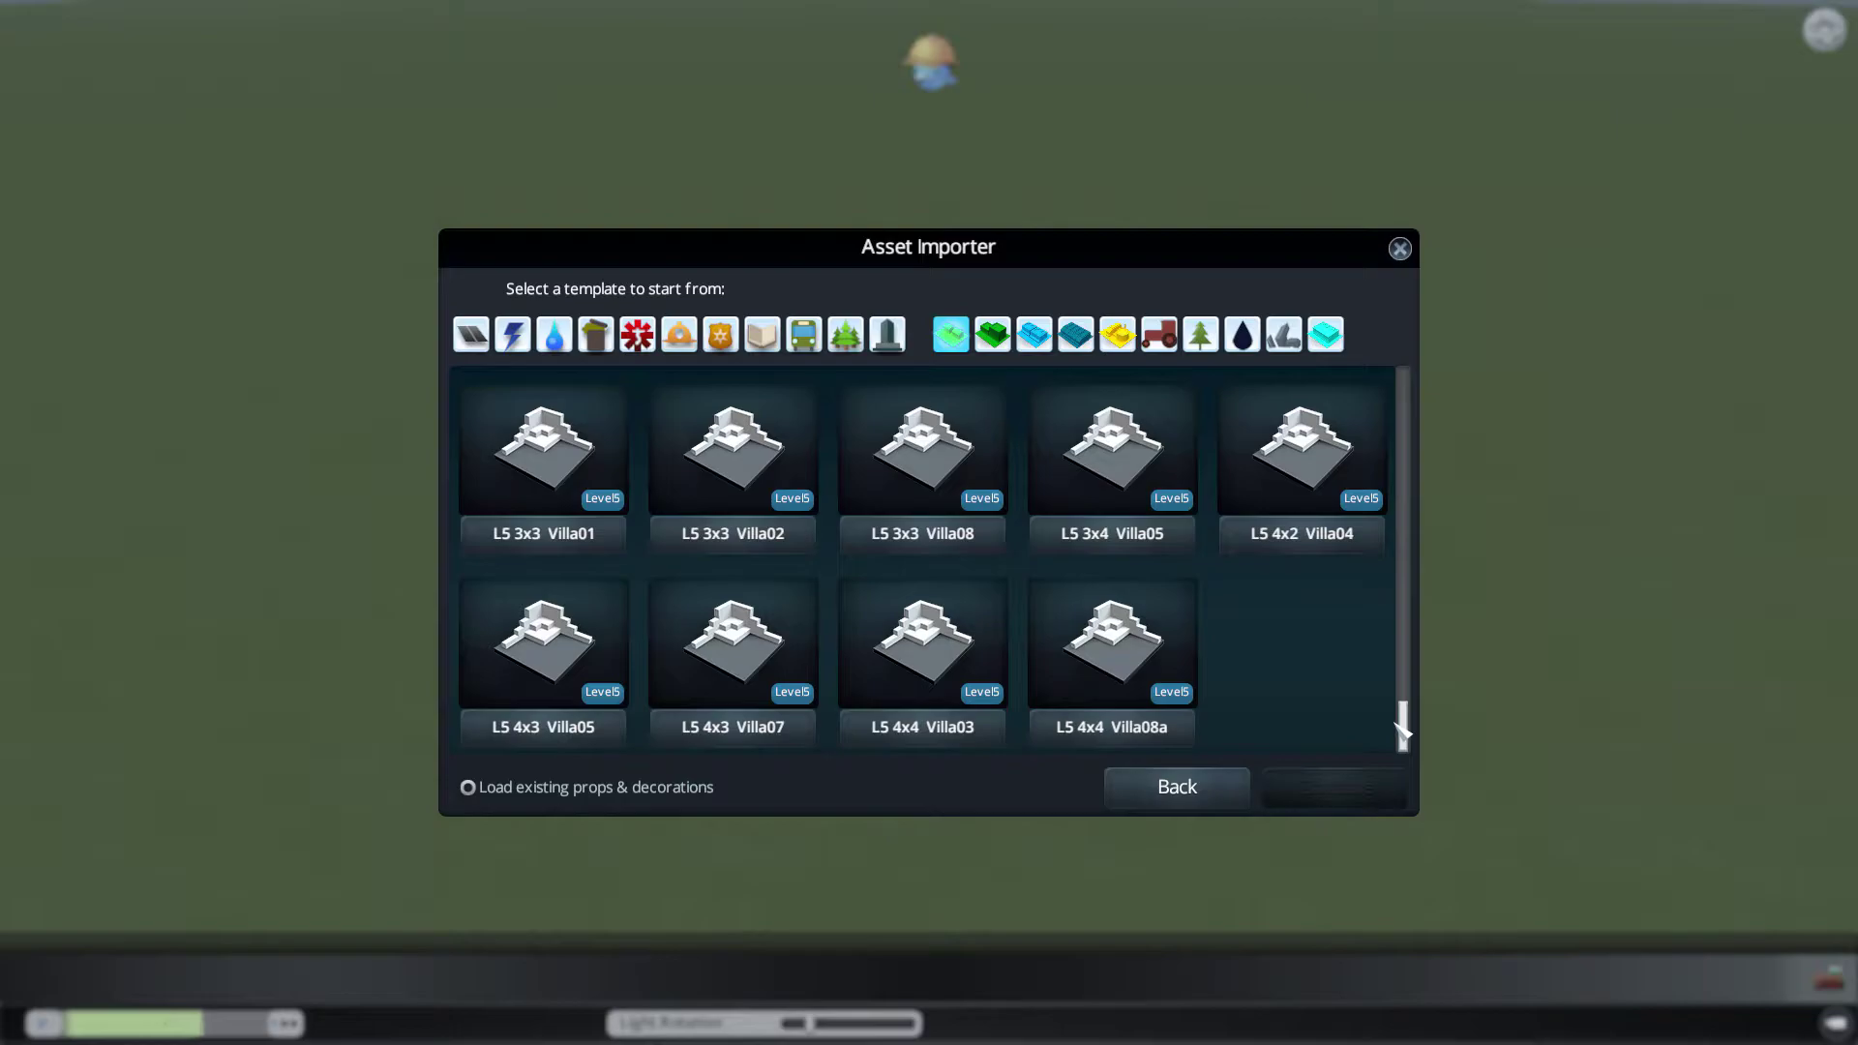
drag(1403, 733, 1411, 382)
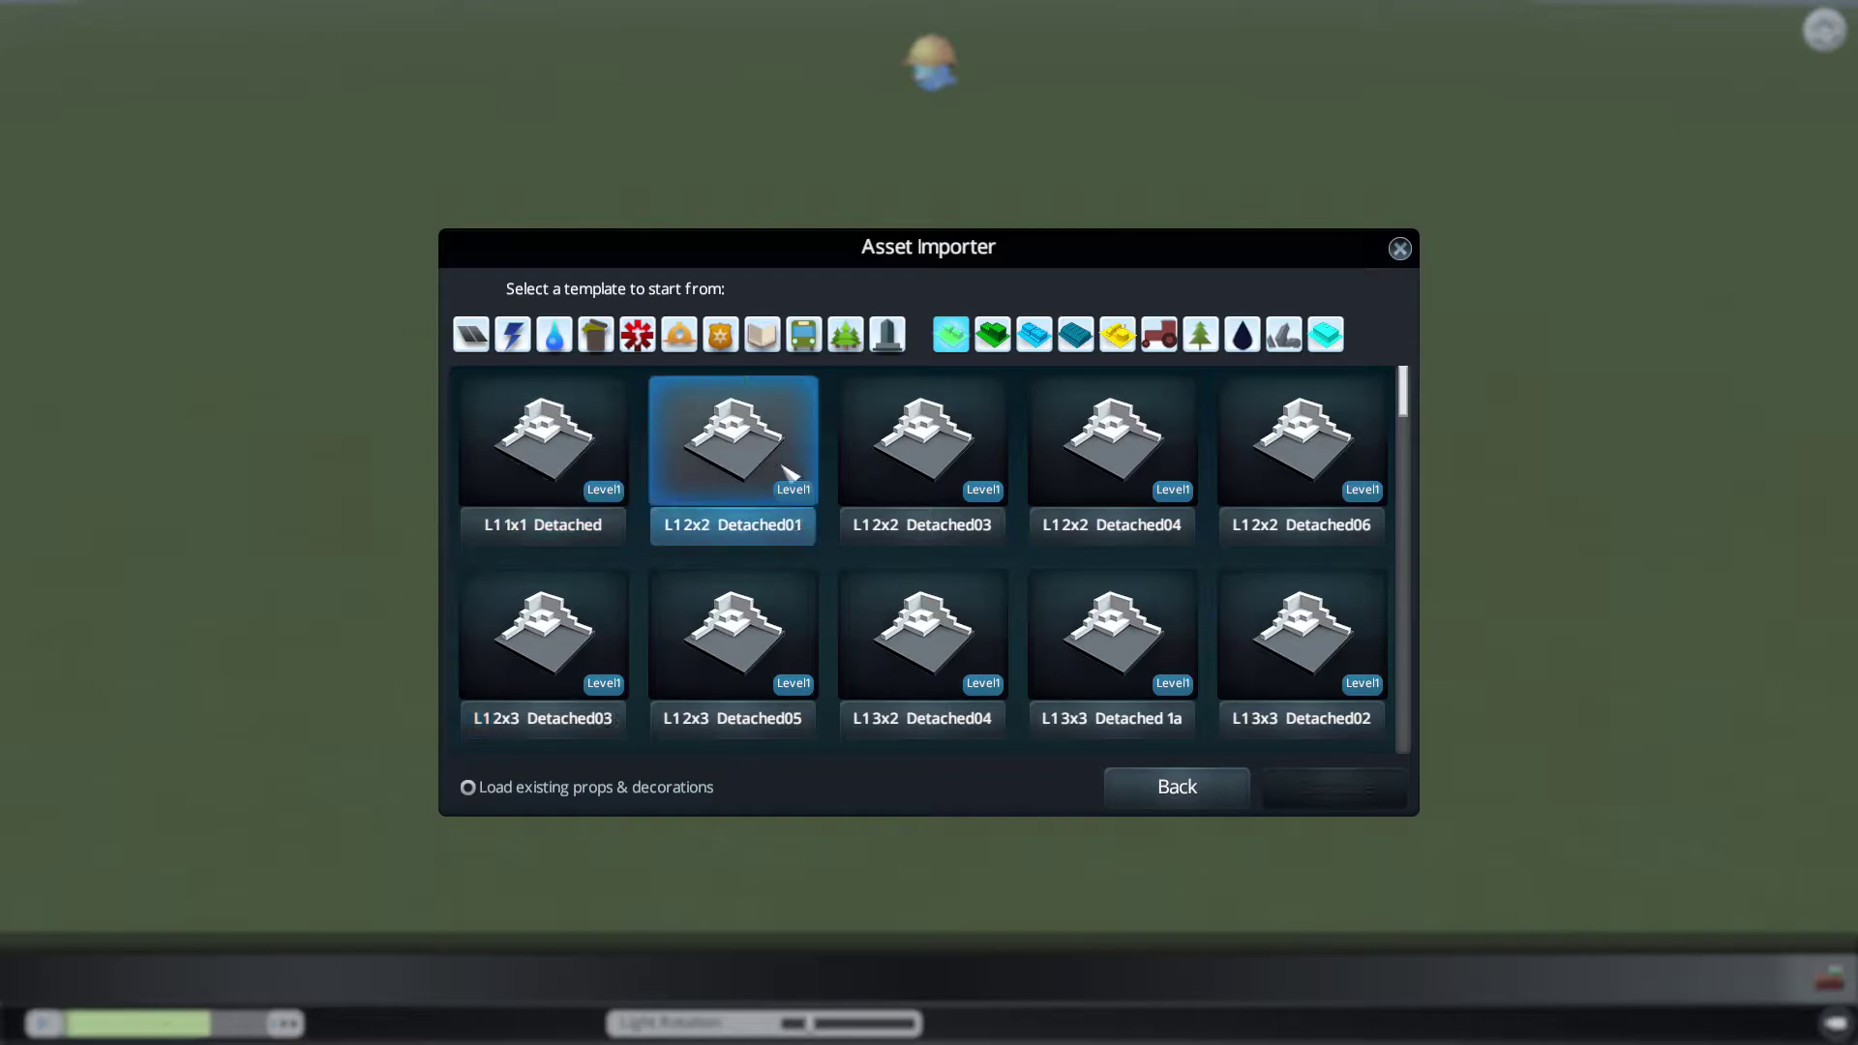
click(593, 513)
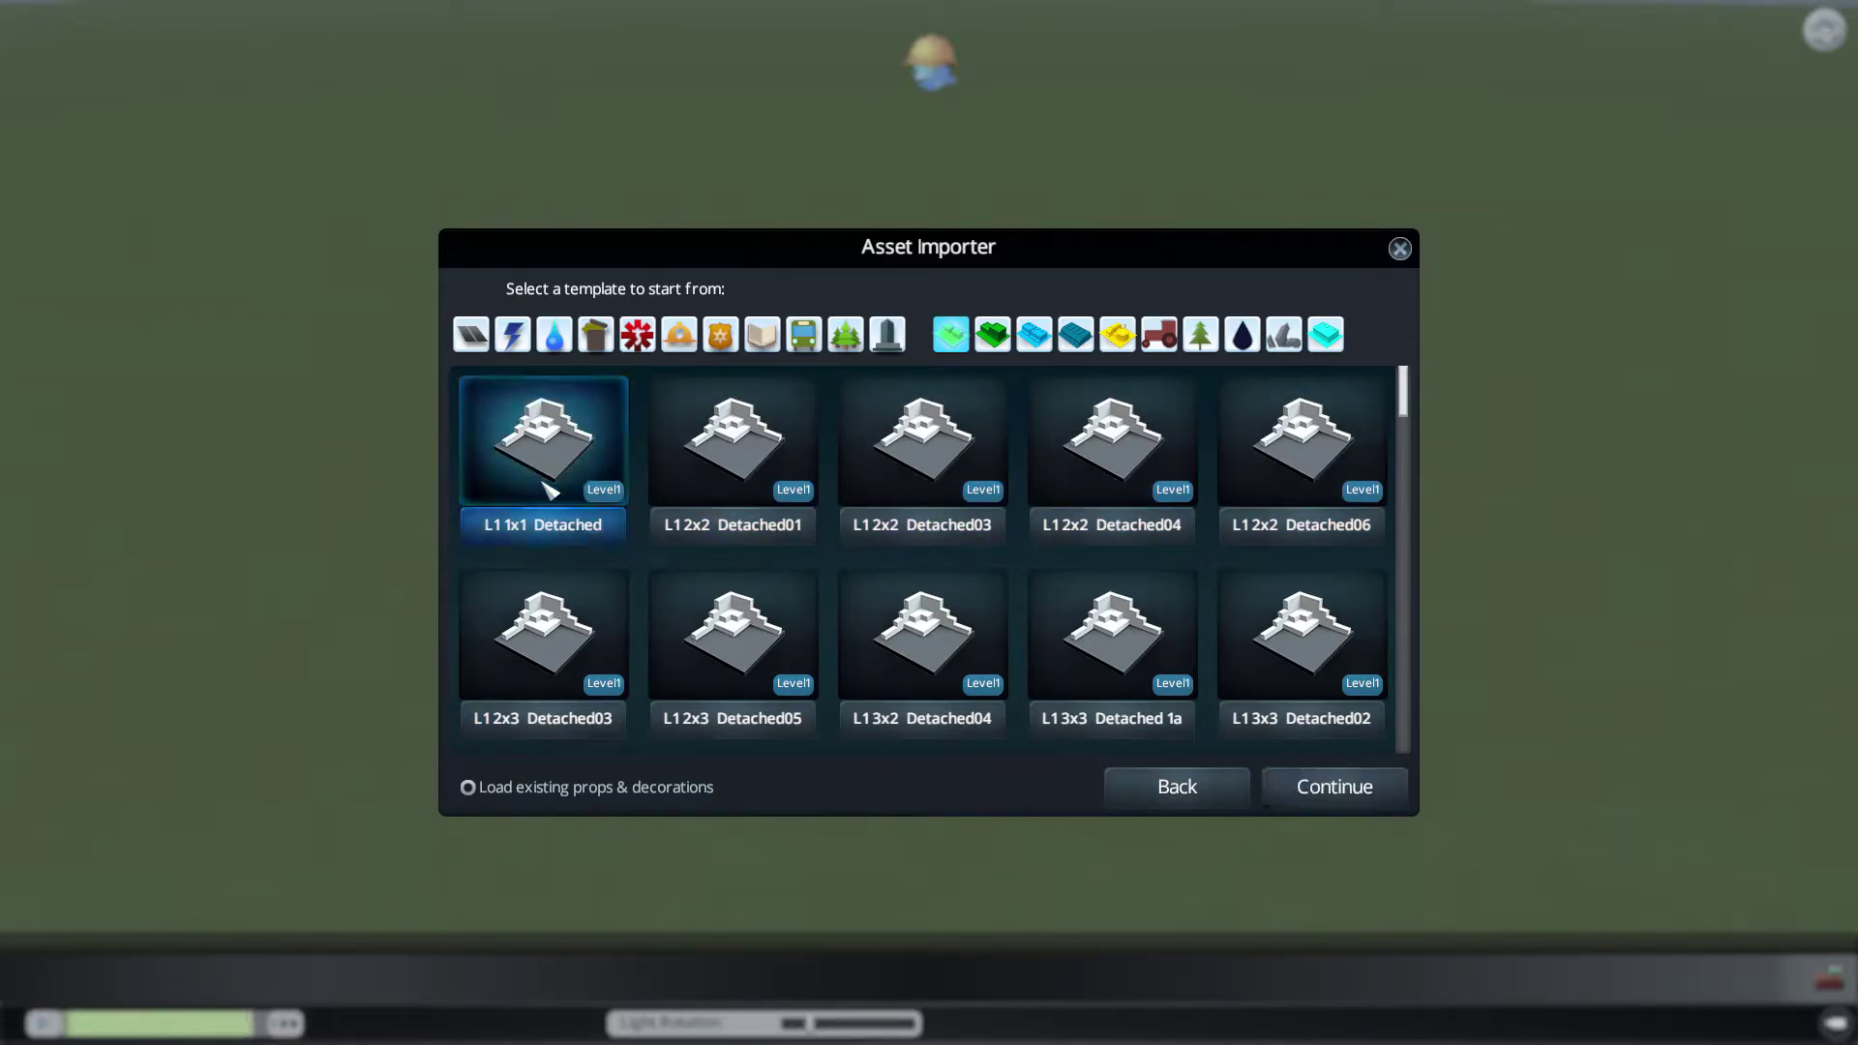
Step: Inspect the default house model by rotating it and toggling the texture and grid previews
click(1329, 788)
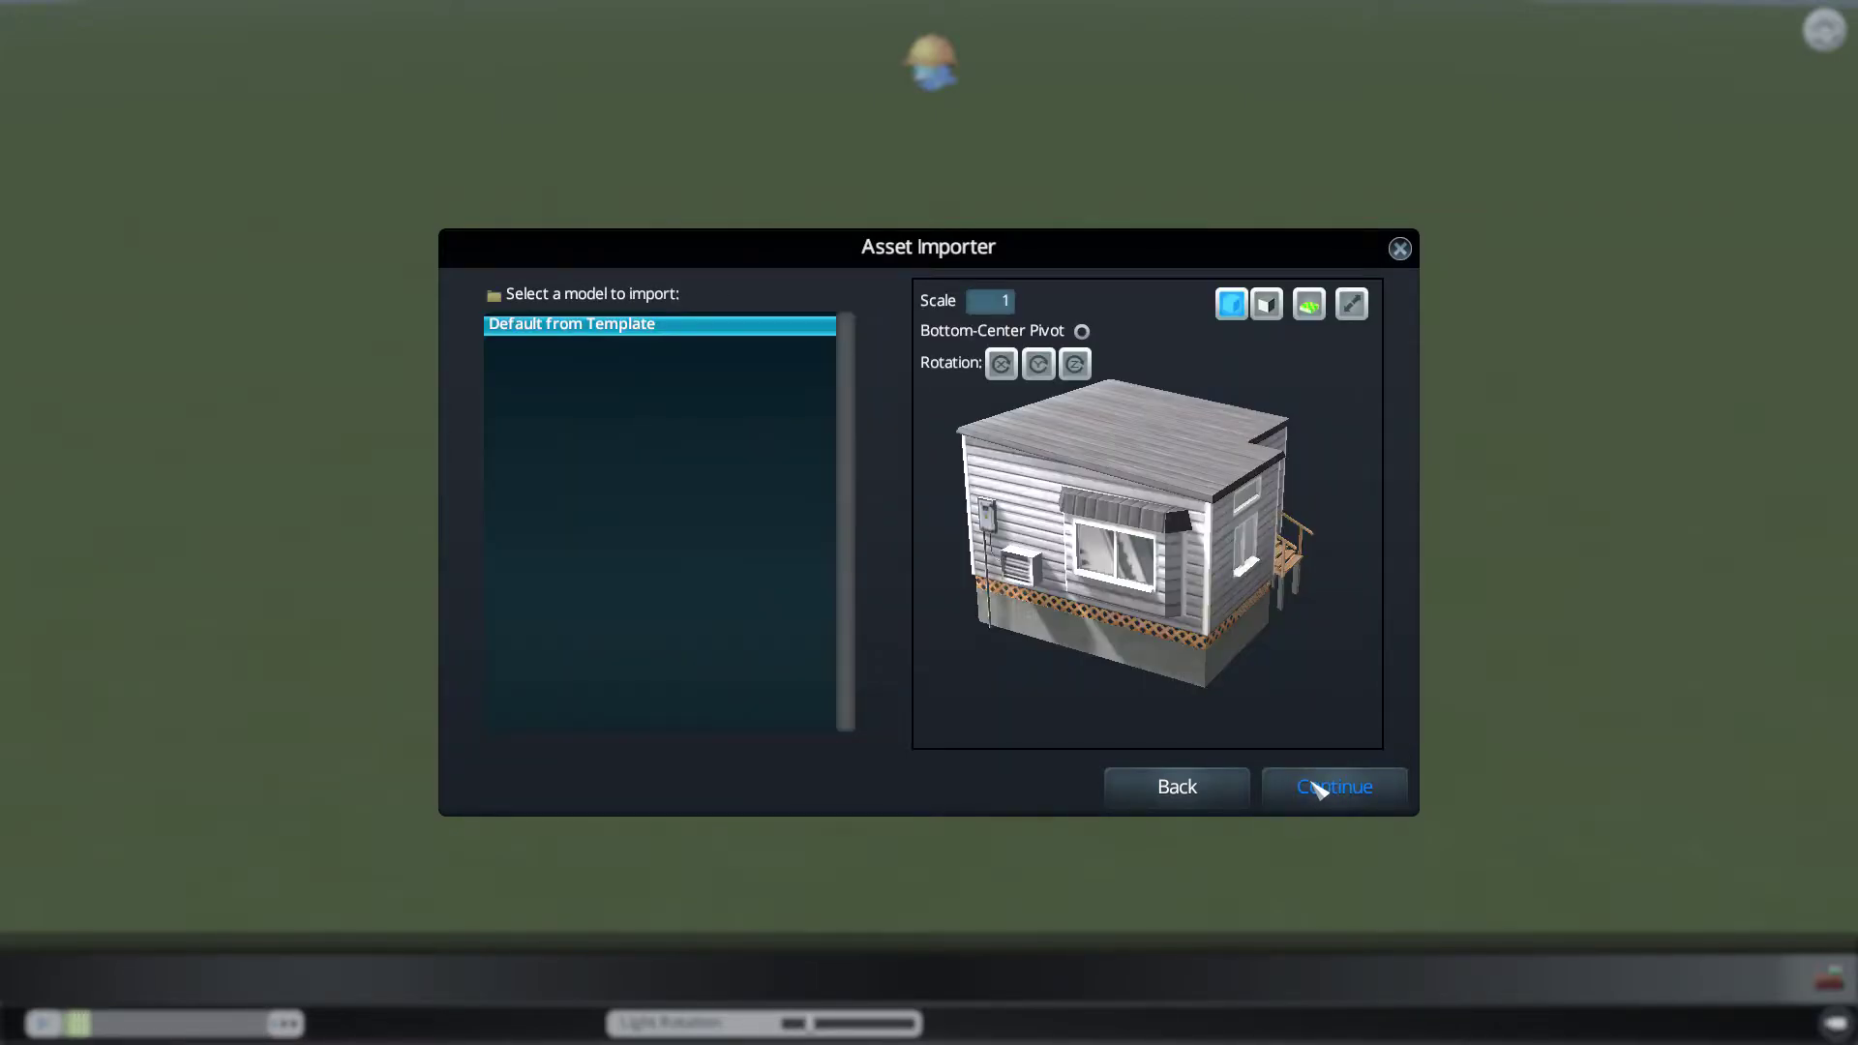
drag(1142, 581, 1273, 385)
click(1266, 304)
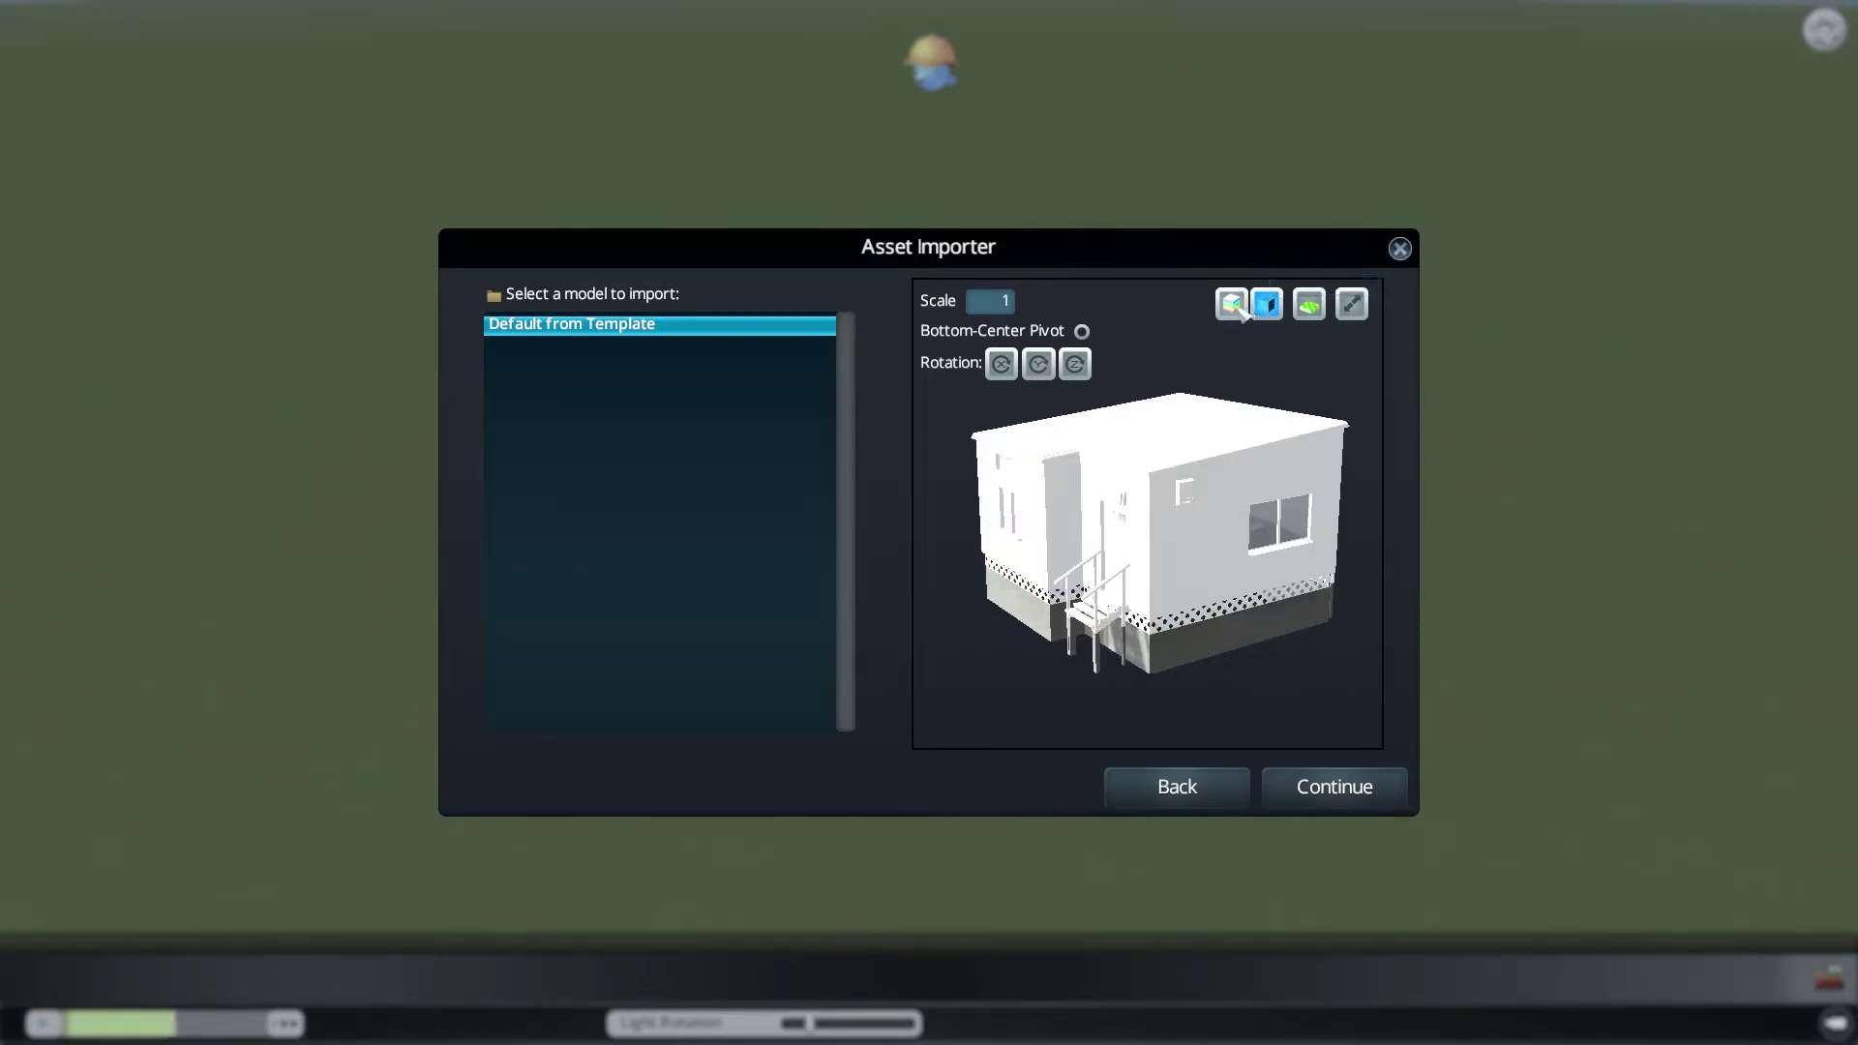
click(1232, 304)
drag(1277, 416, 1289, 333)
click(1266, 304)
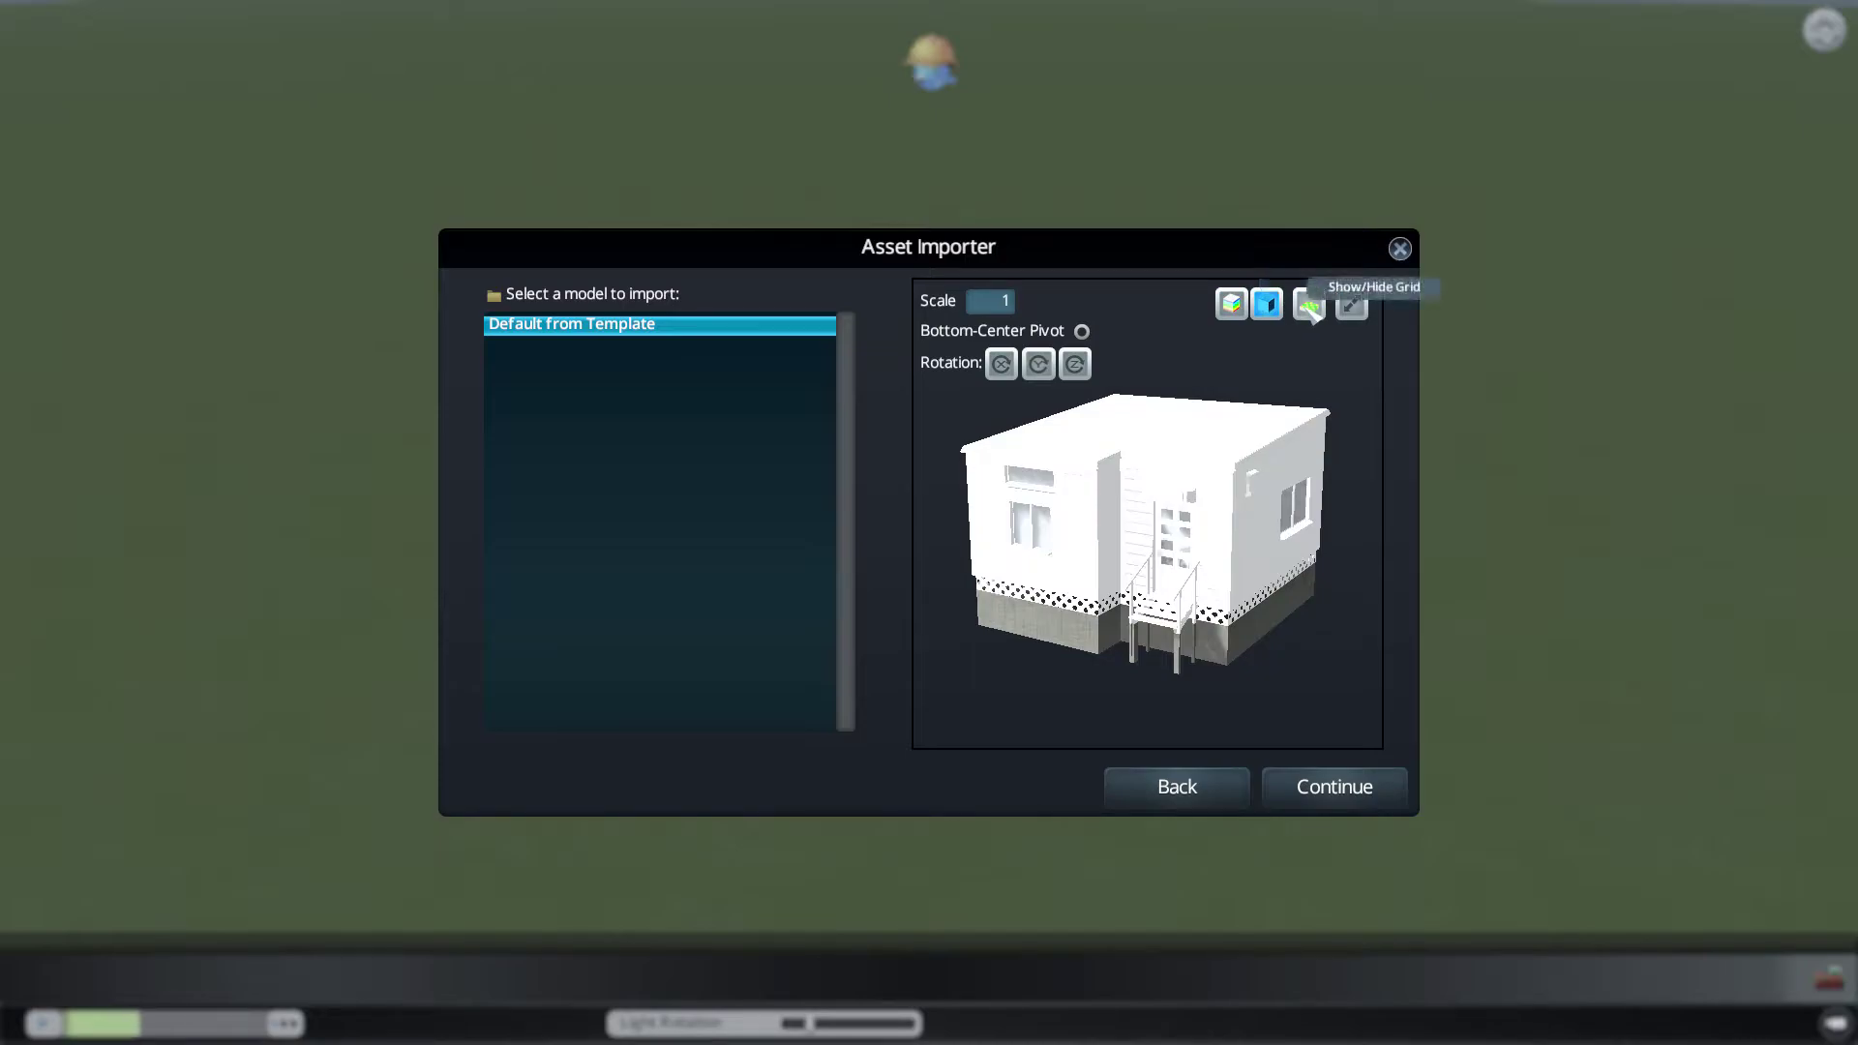
click(1311, 308)
click(1311, 307)
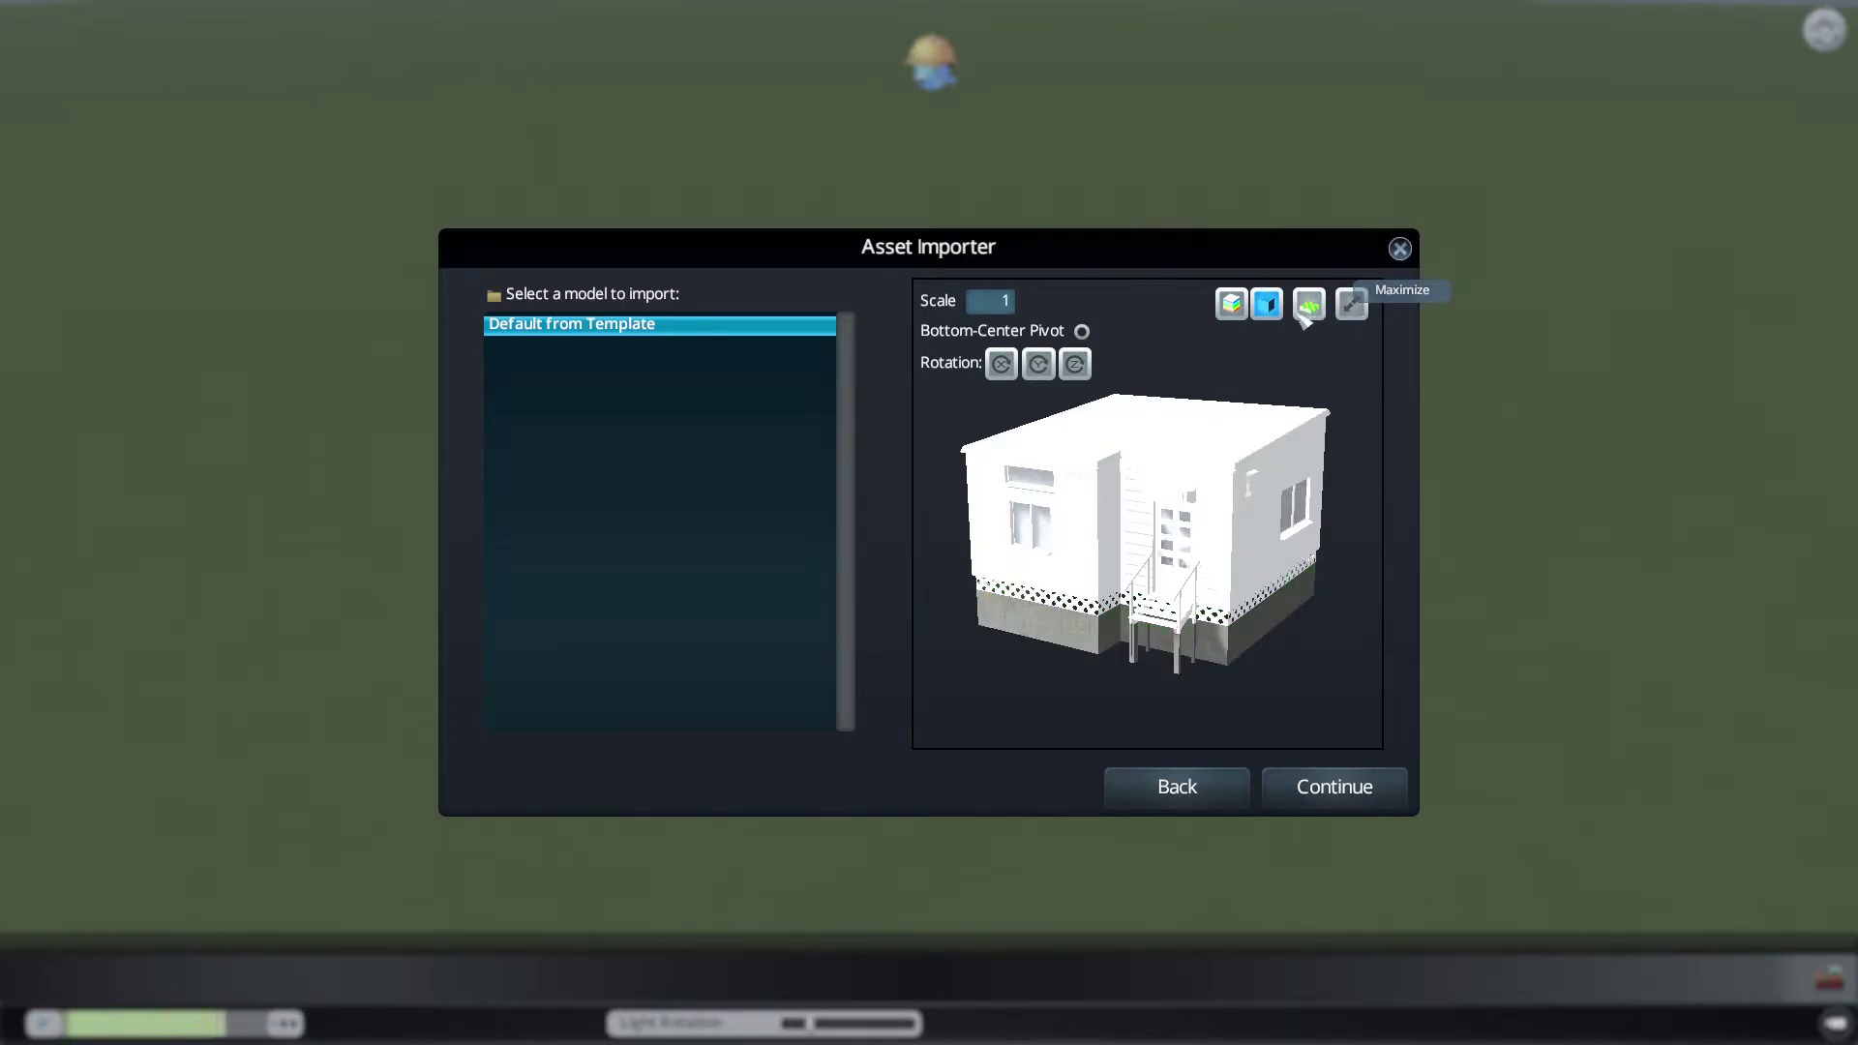
click(1232, 304)
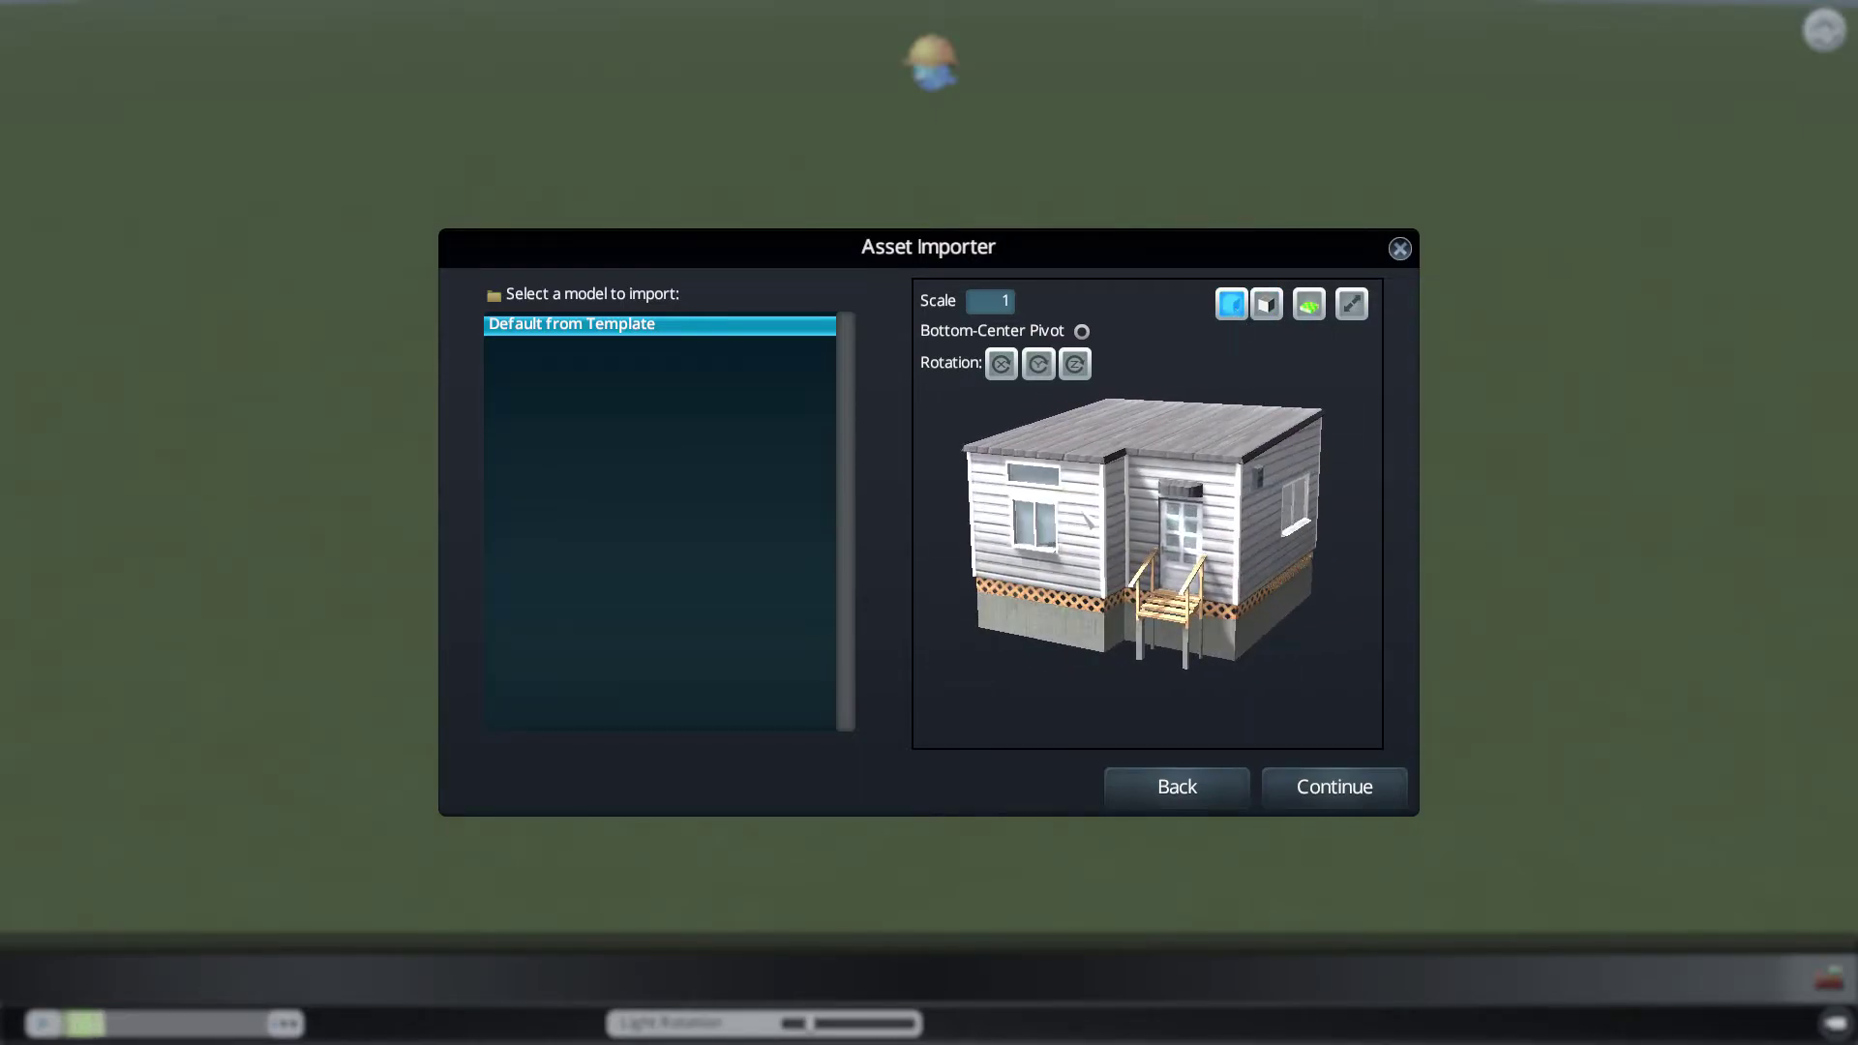
Step: Load the default house into the editor, orbit around it and change the light direction
click(1308, 794)
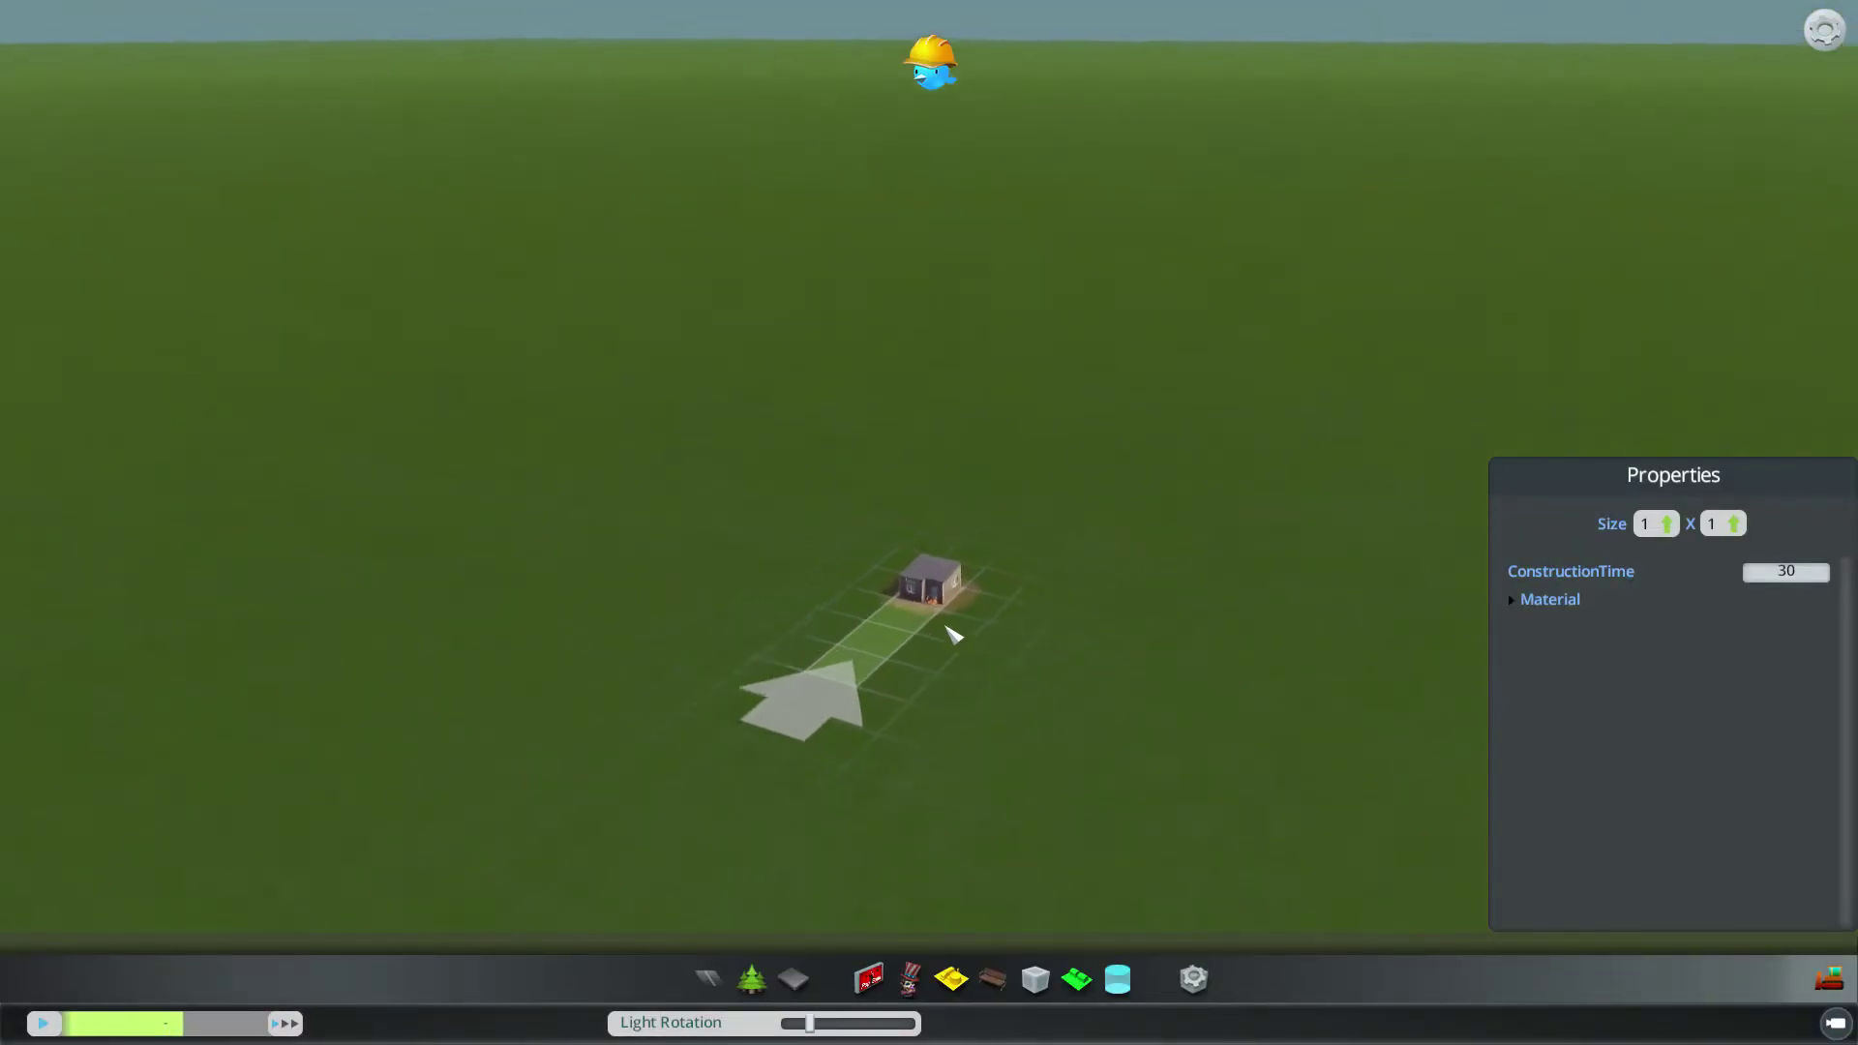
scroll(963, 724, up, 3)
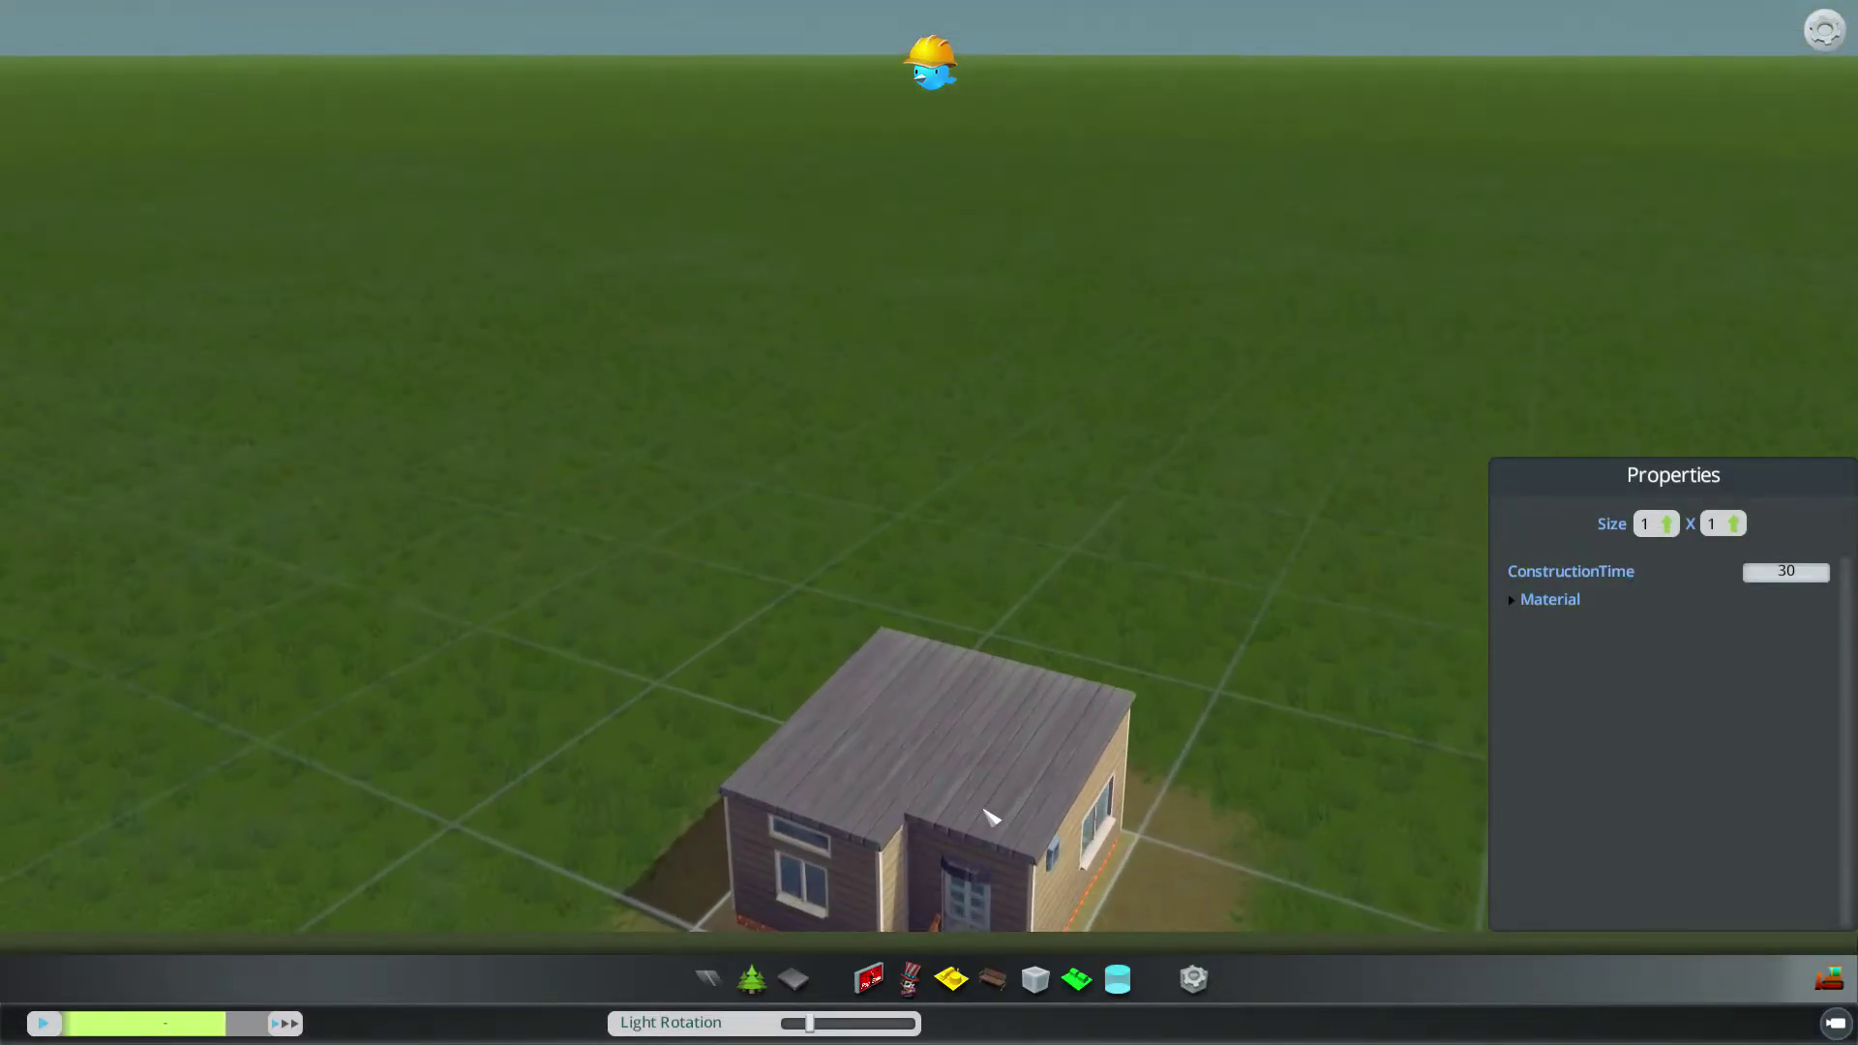
middle_drag(963, 724, 977, 765)
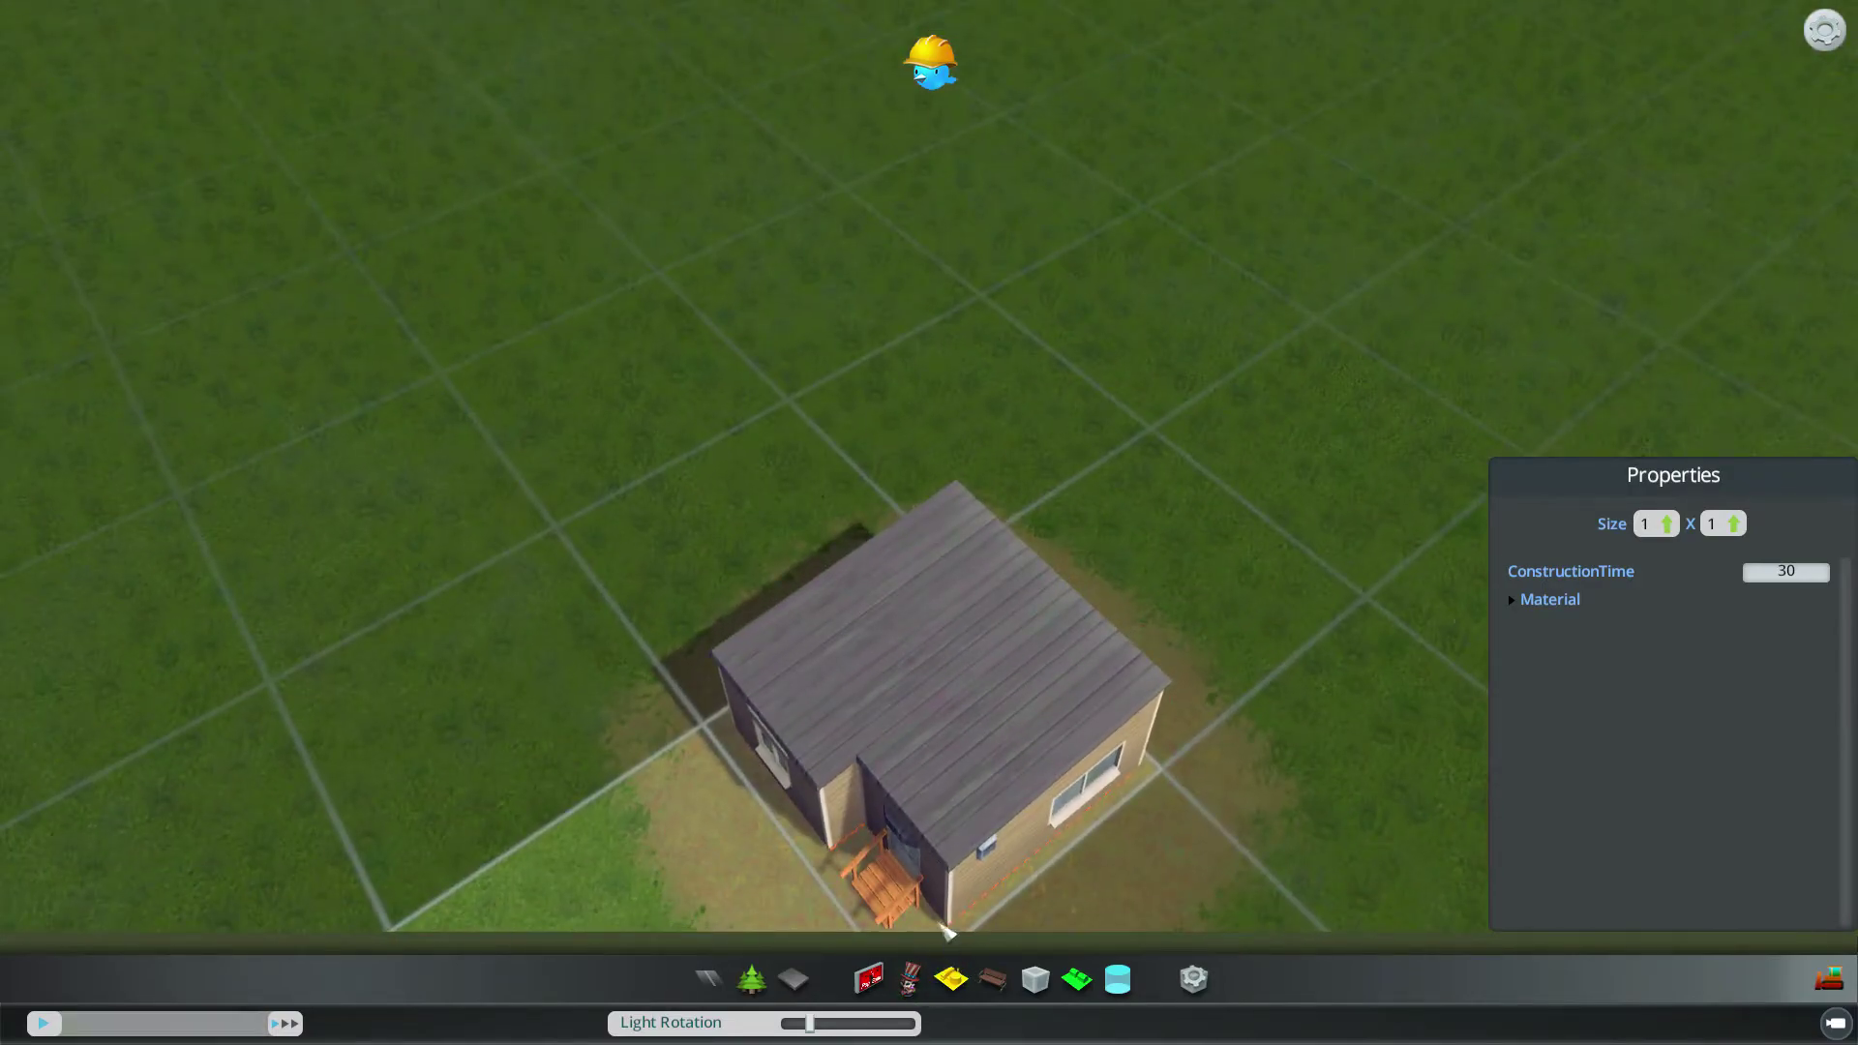
middle_drag(950, 863, 968, 503)
key(d)
scroll(735, 464, up, 3)
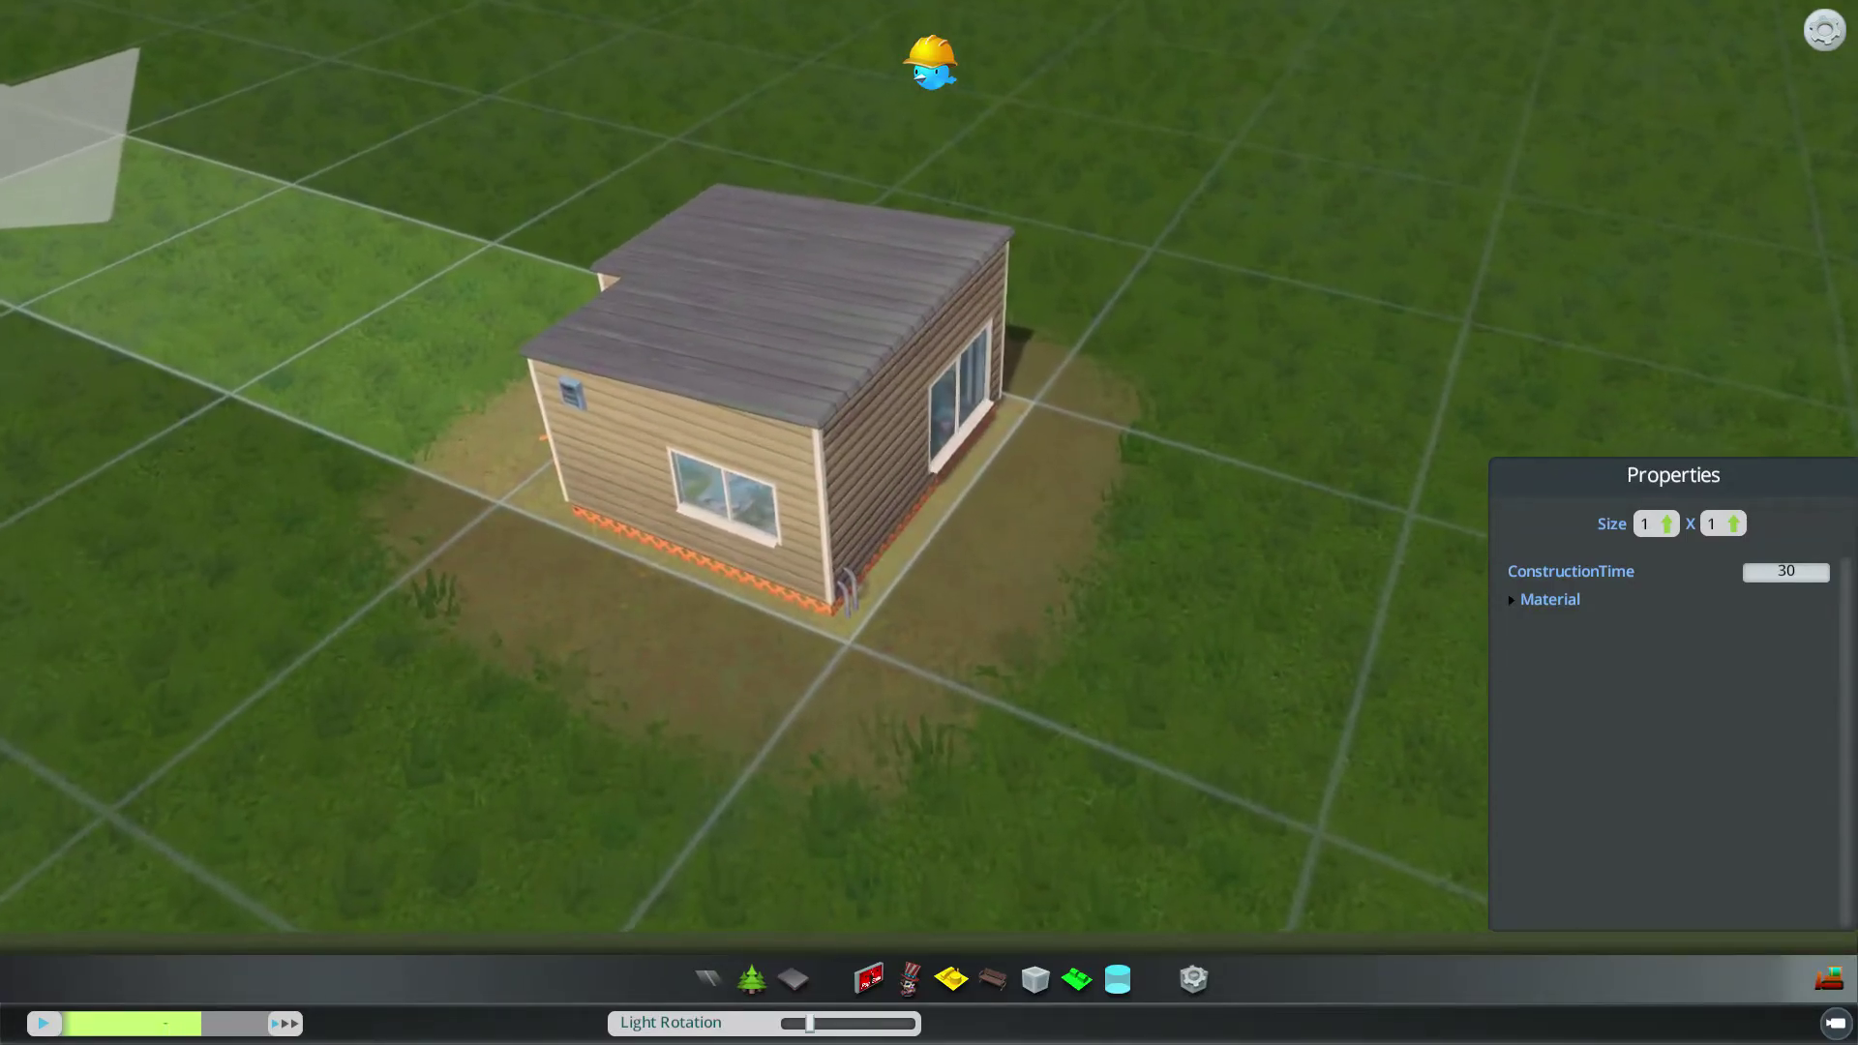
scroll(739, 332, down, 3)
middle_drag(739, 332, 532, 311)
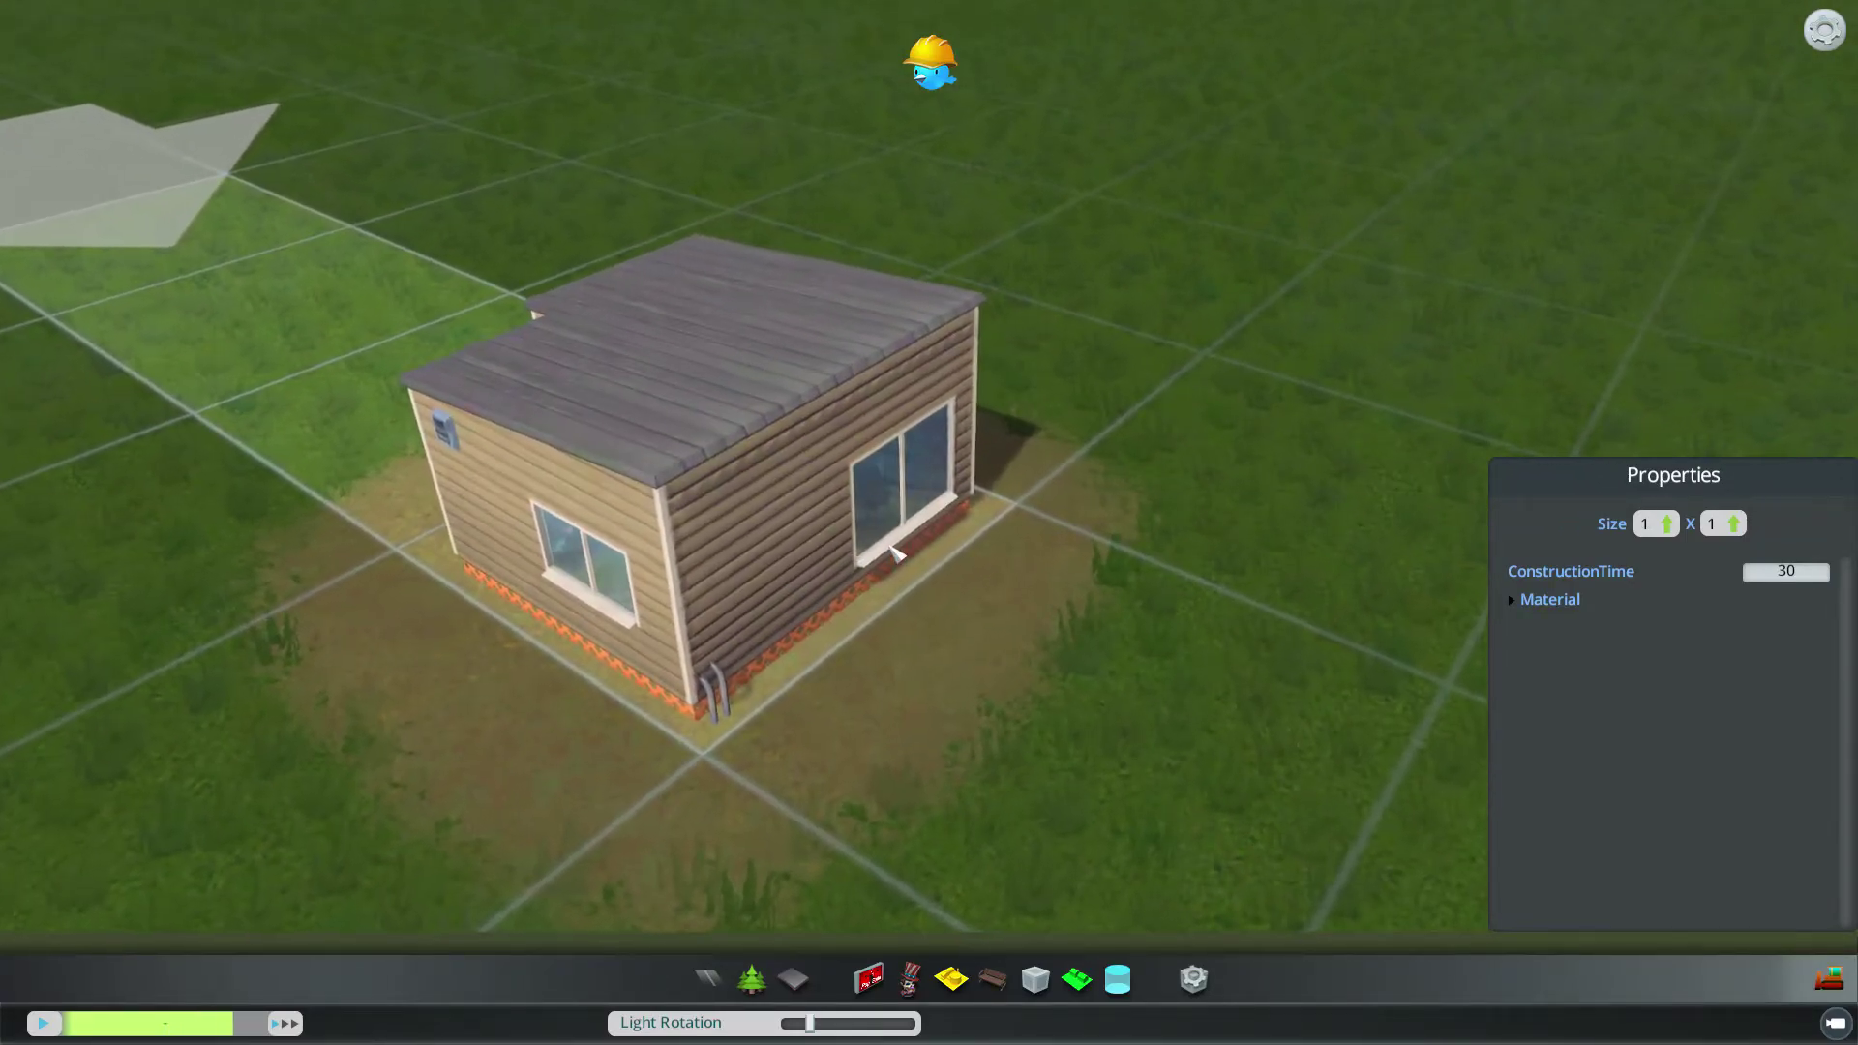
scroll(531, 311, up, 3)
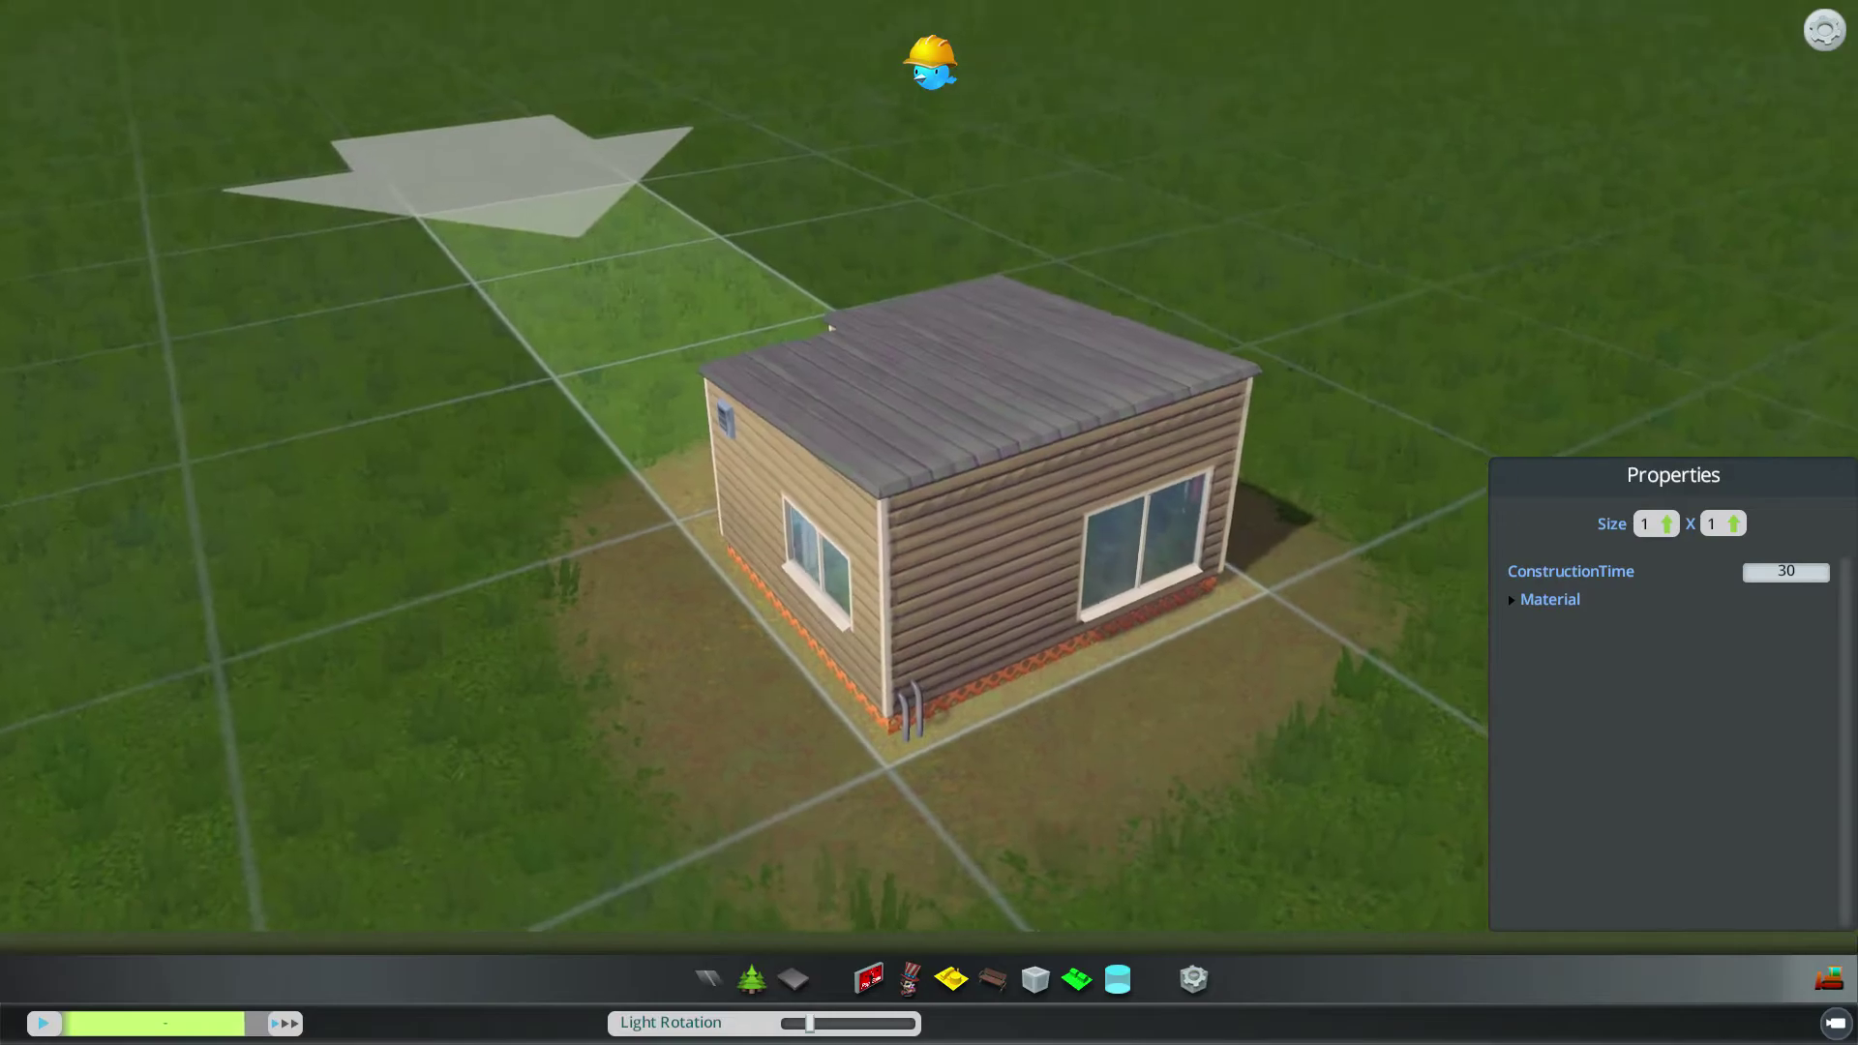
middle_drag(830, 329, 915, 539)
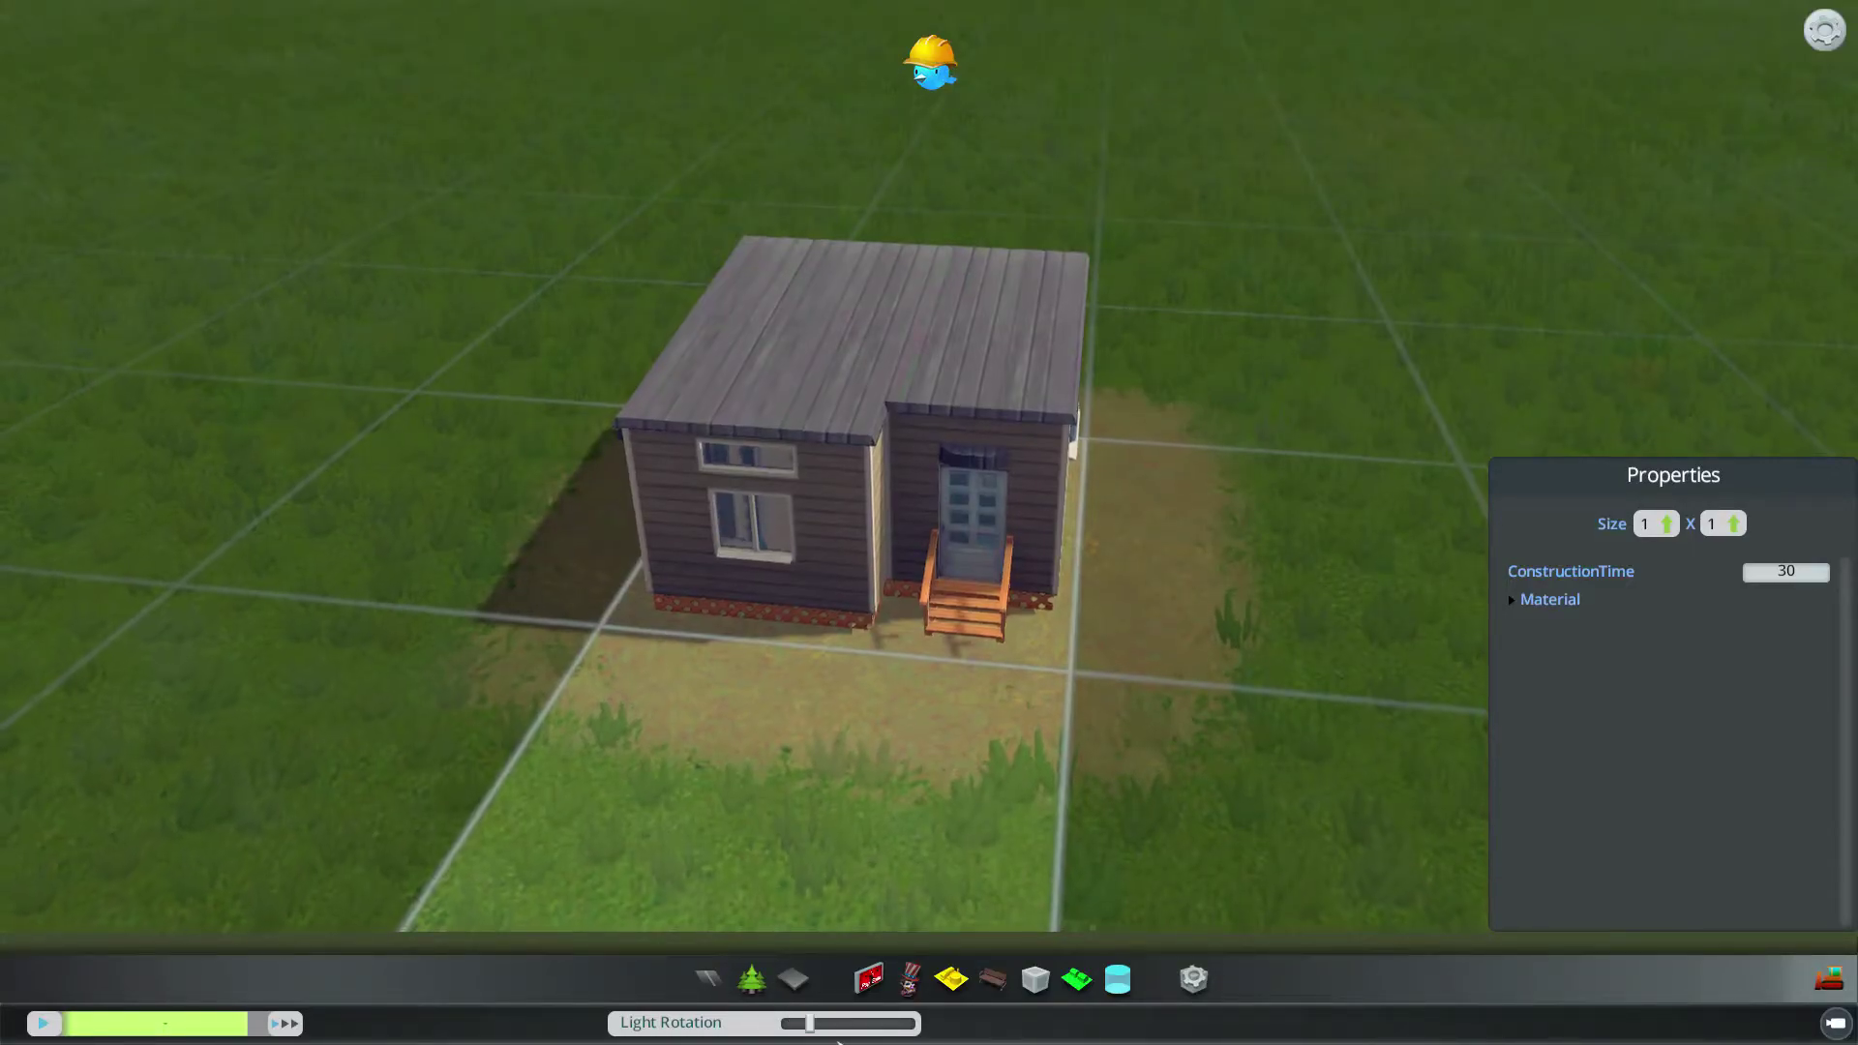
mouse_move(809, 1023)
mouse_down()
mouse_move(915, 1033)
mouse_move(791, 1033)
mouse_move(821, 1032)
mouse_up()
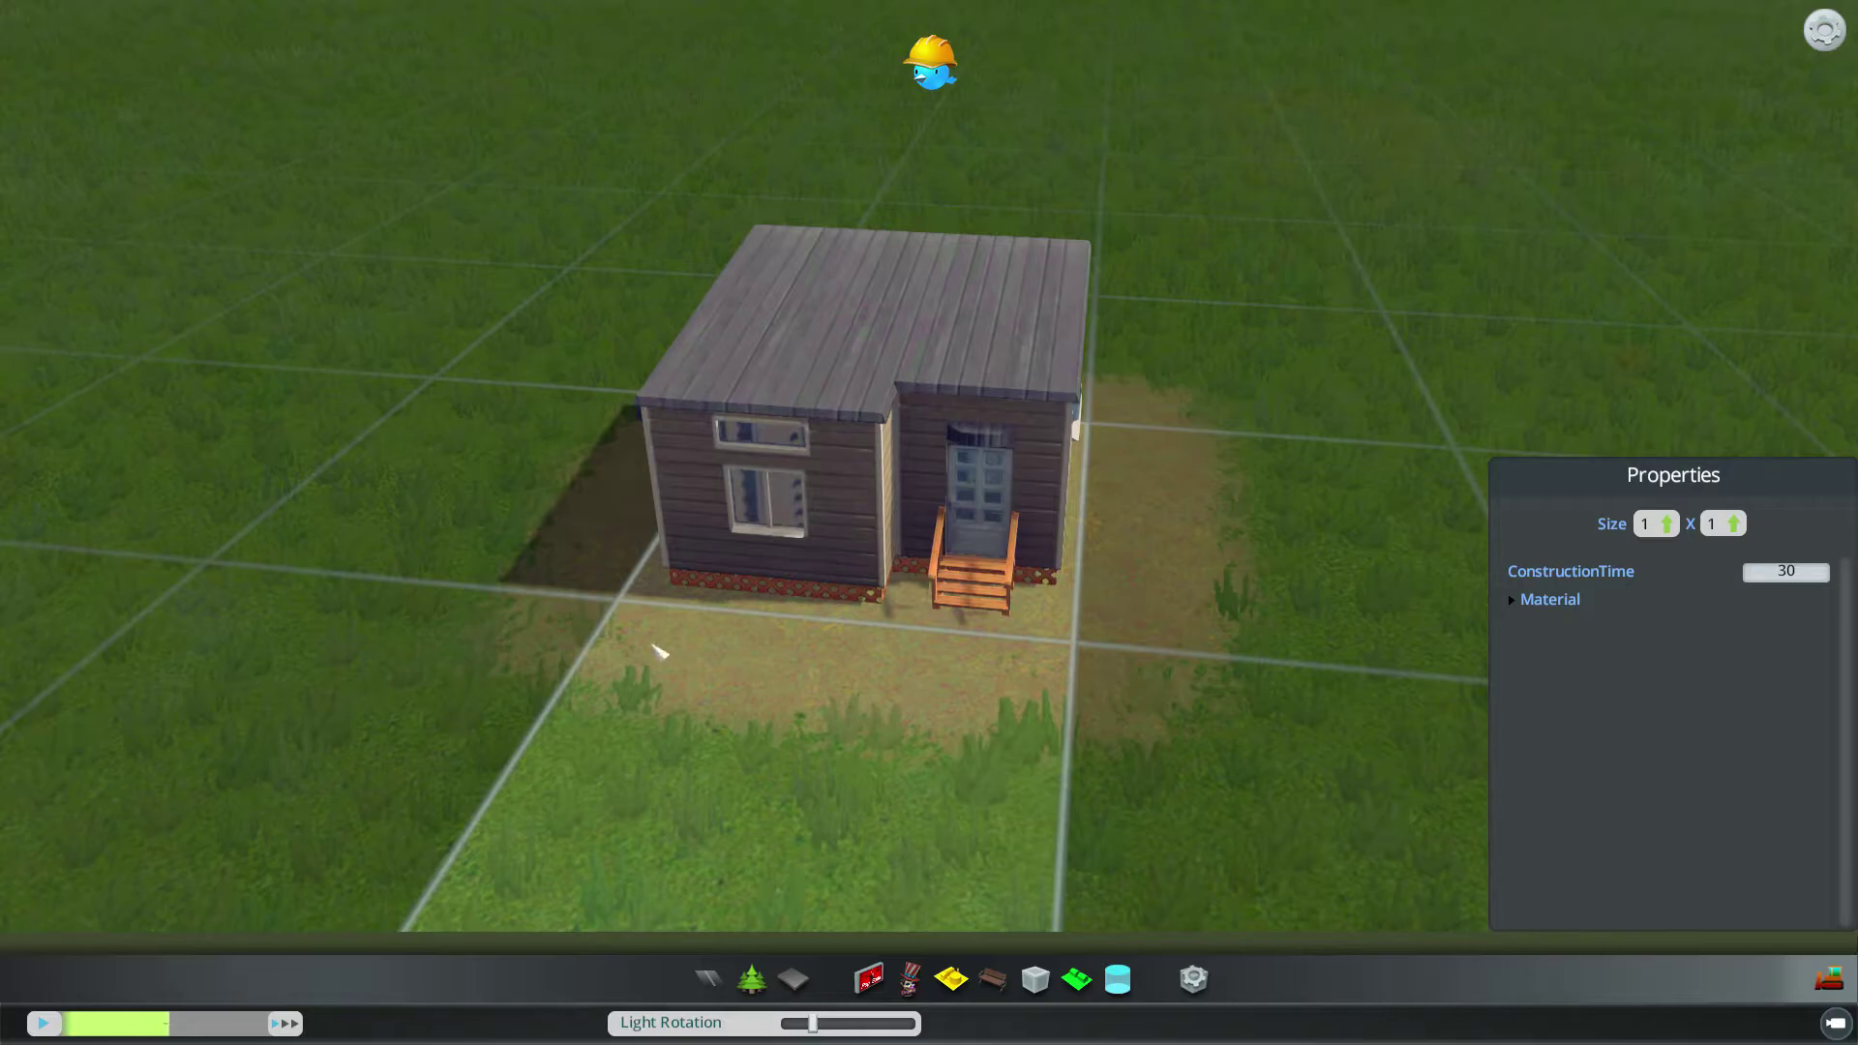
middle_drag(634, 627, 905, 564)
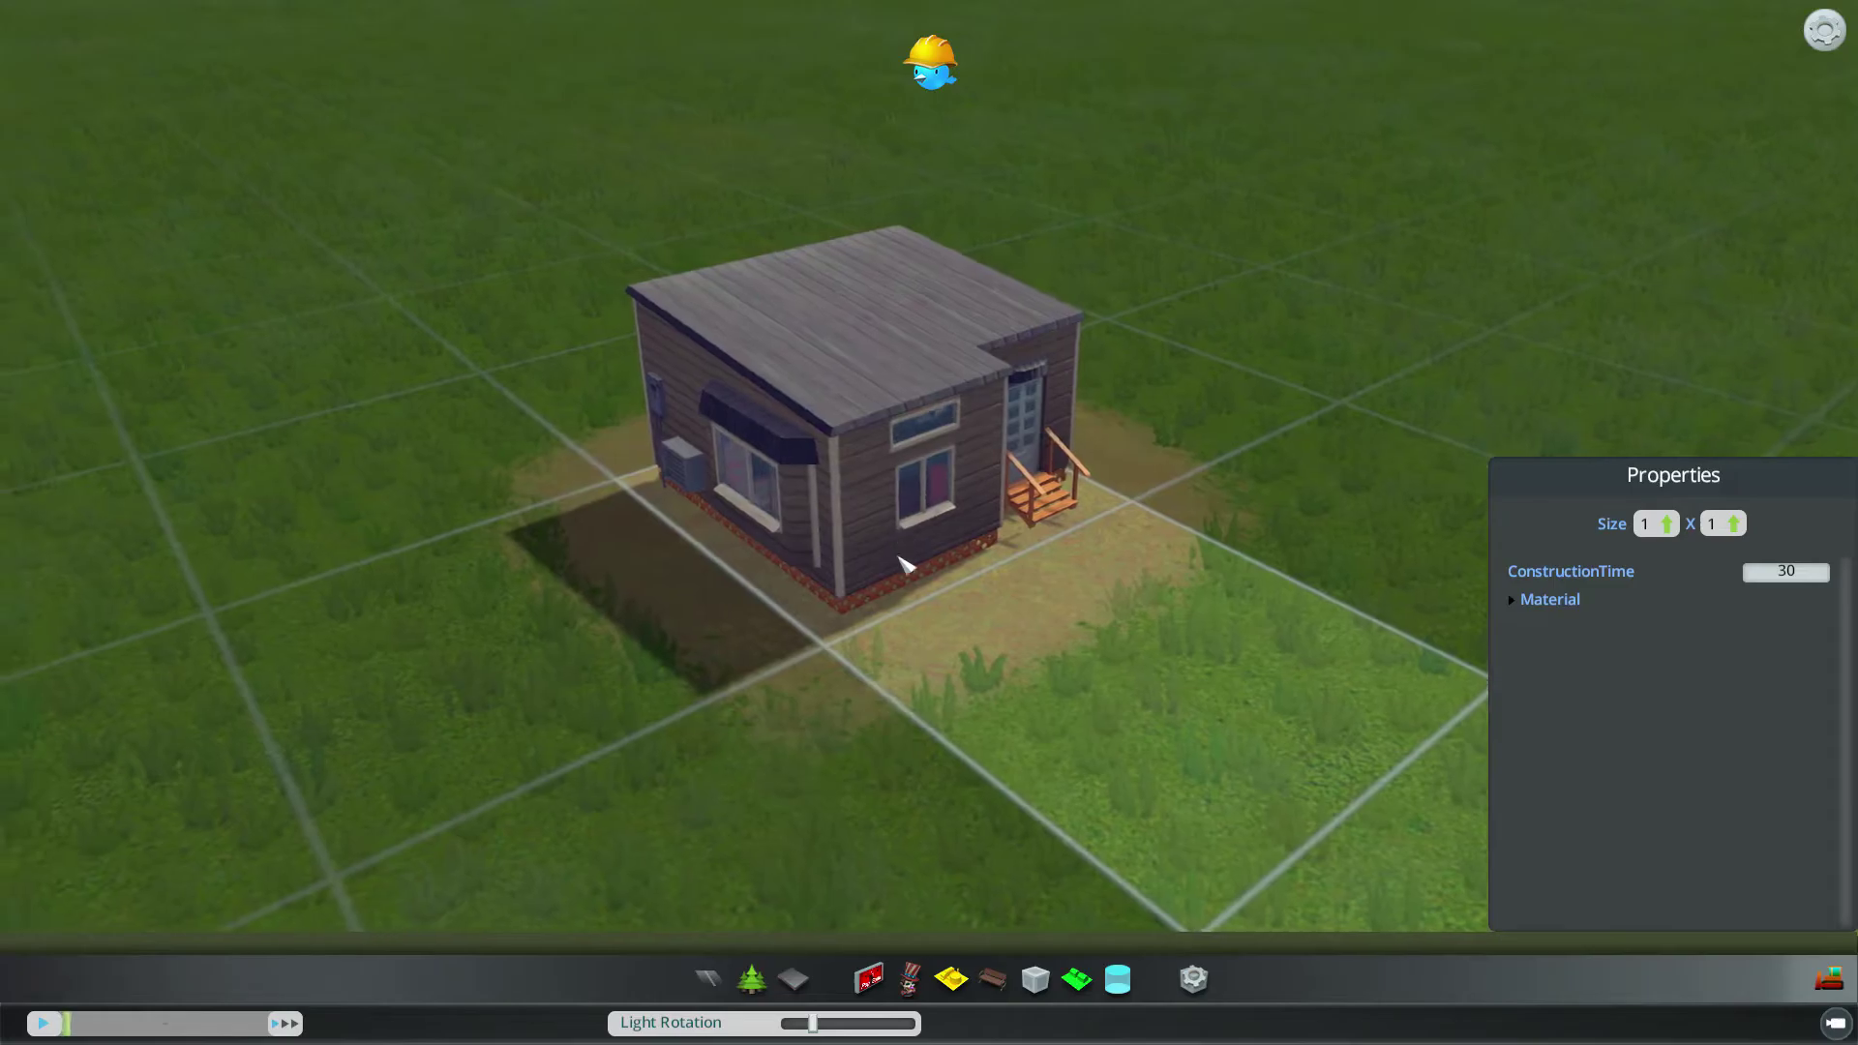
Step: Draw a gravel path leading away from the house
click(711, 979)
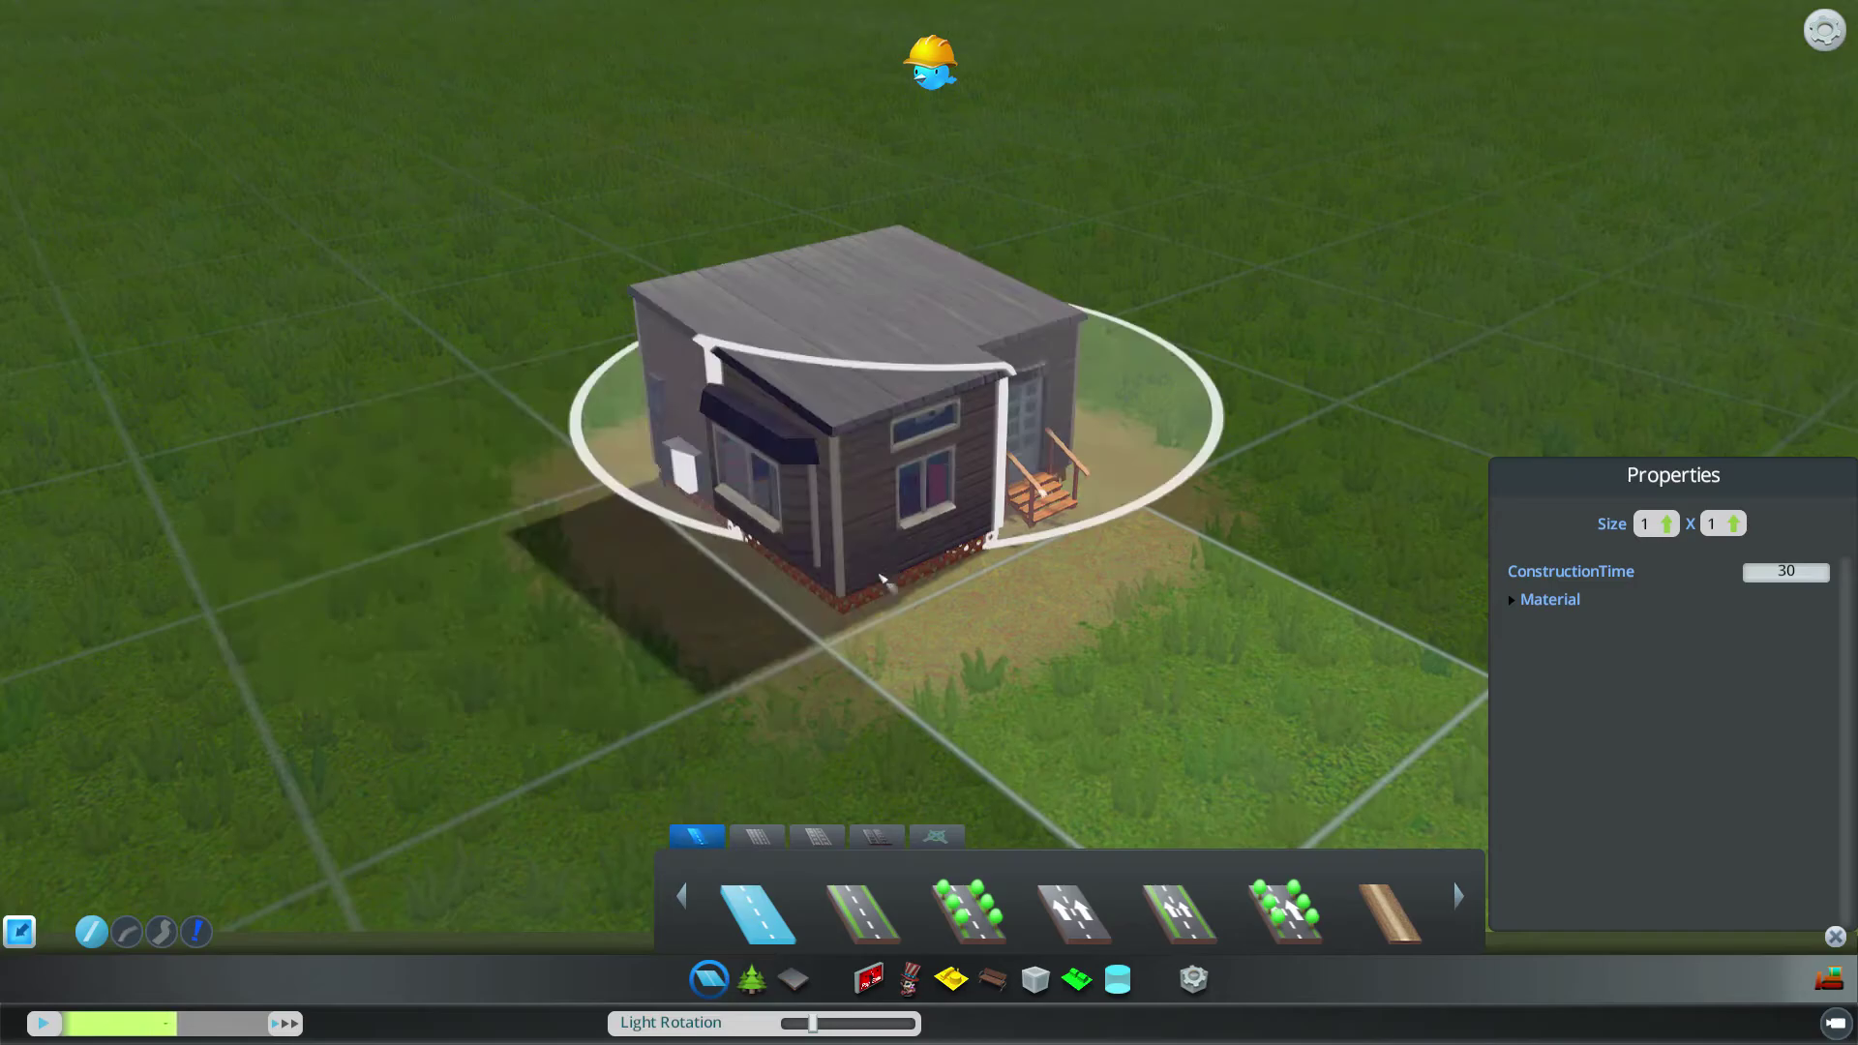
click(752, 982)
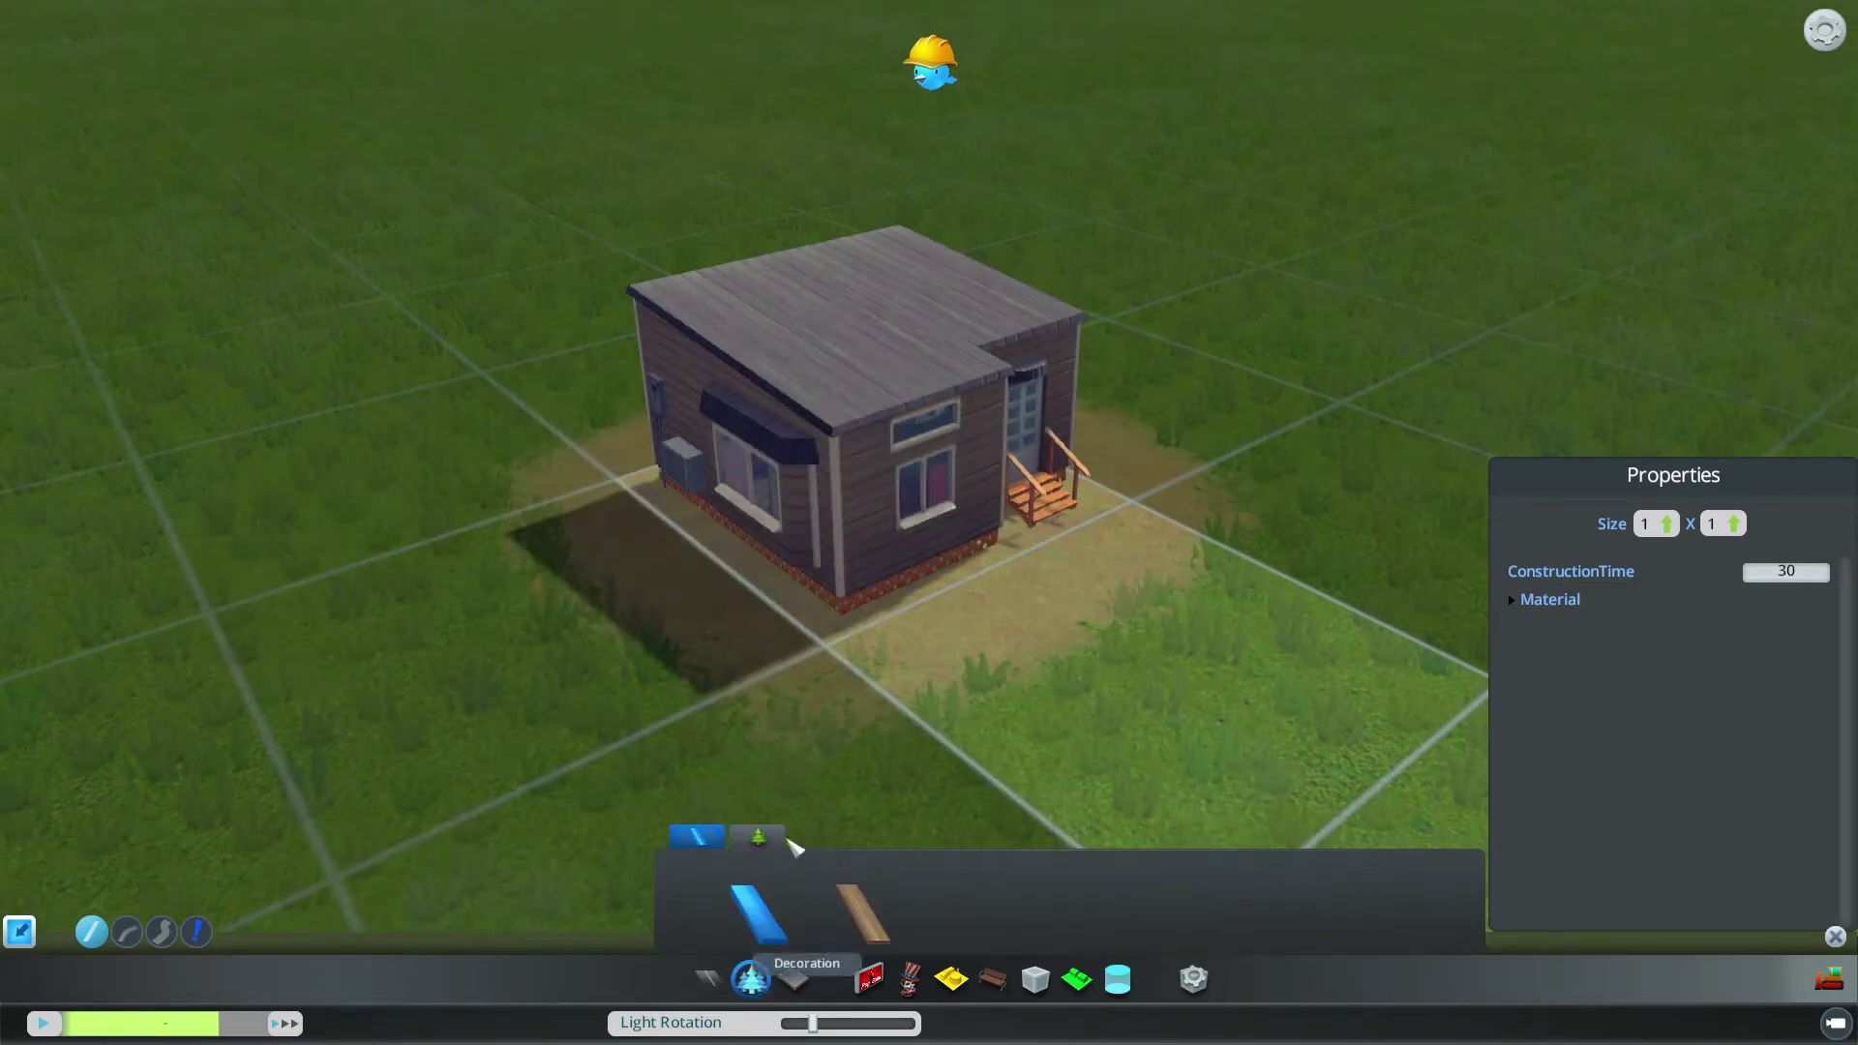
click(869, 925)
scroll(1086, 613, down, 2)
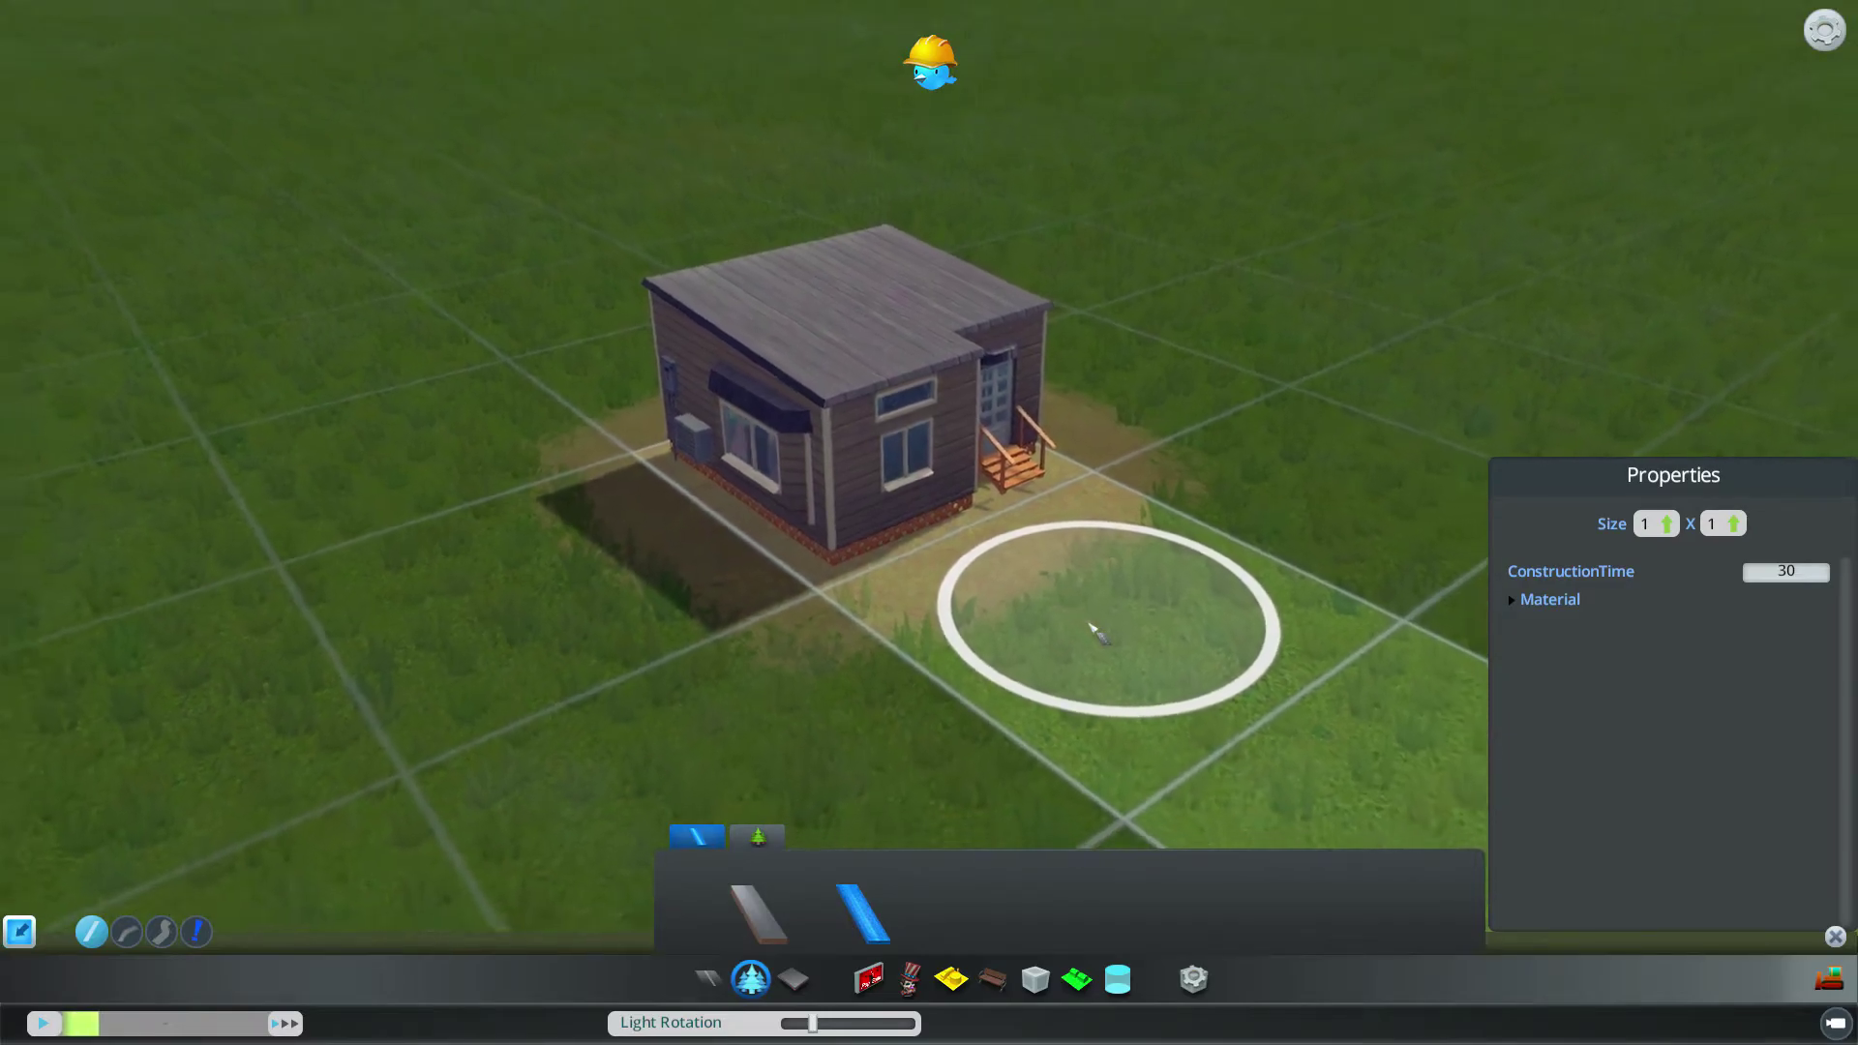
scroll(1092, 629, down, 3)
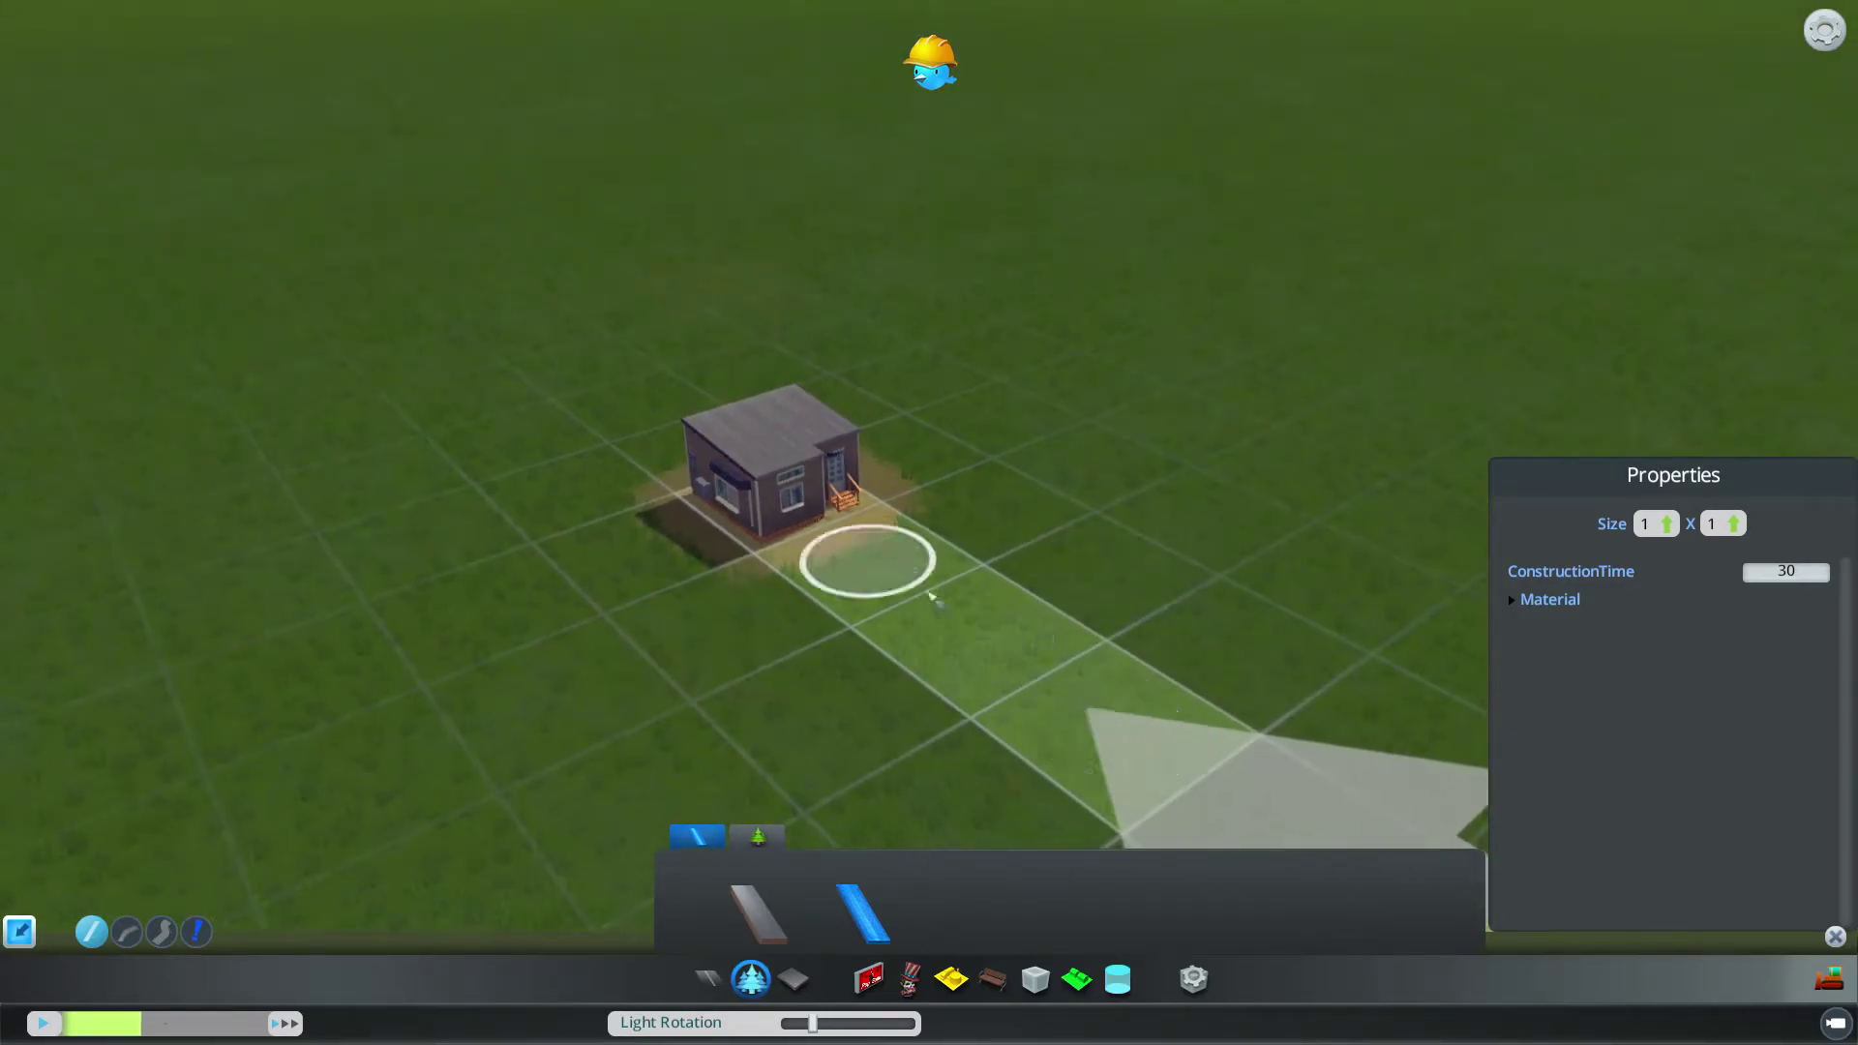
mouse_move(869, 562)
mouse_down()
mouse_move(952, 638)
mouse_move(1084, 712)
mouse_up()
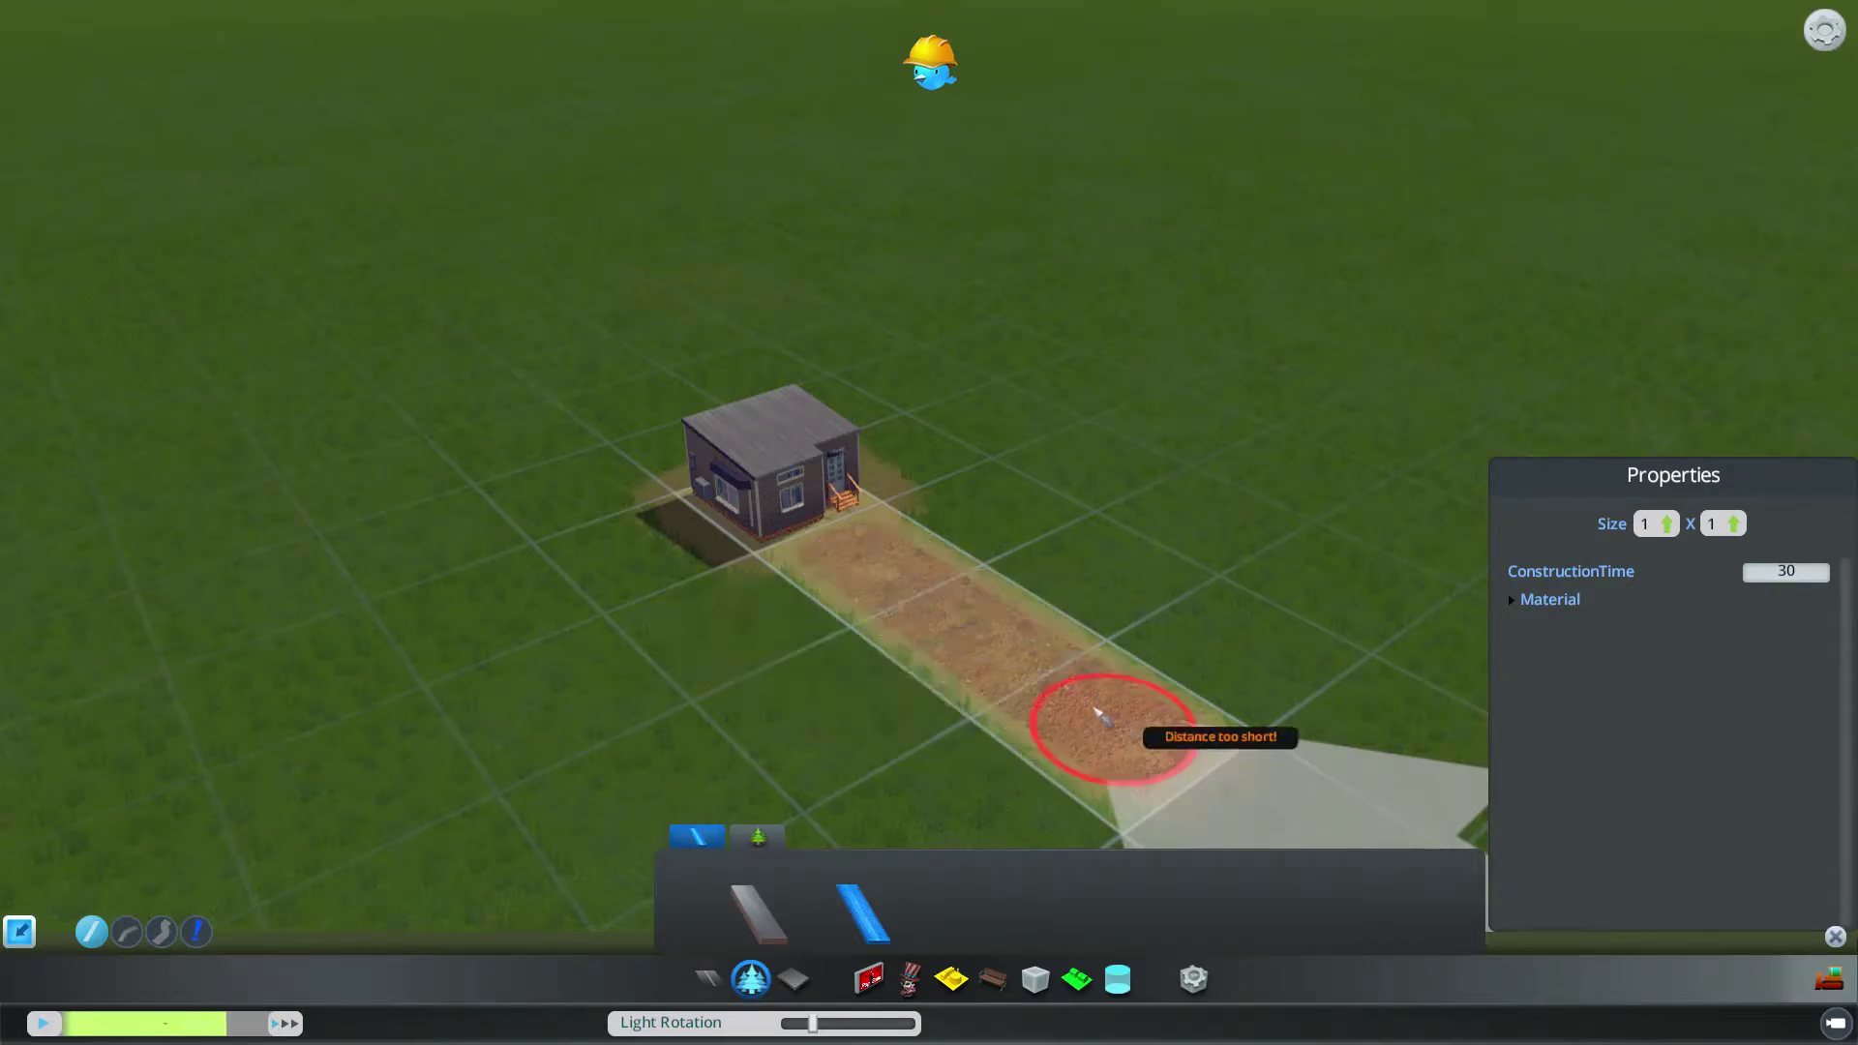
key(Escape)
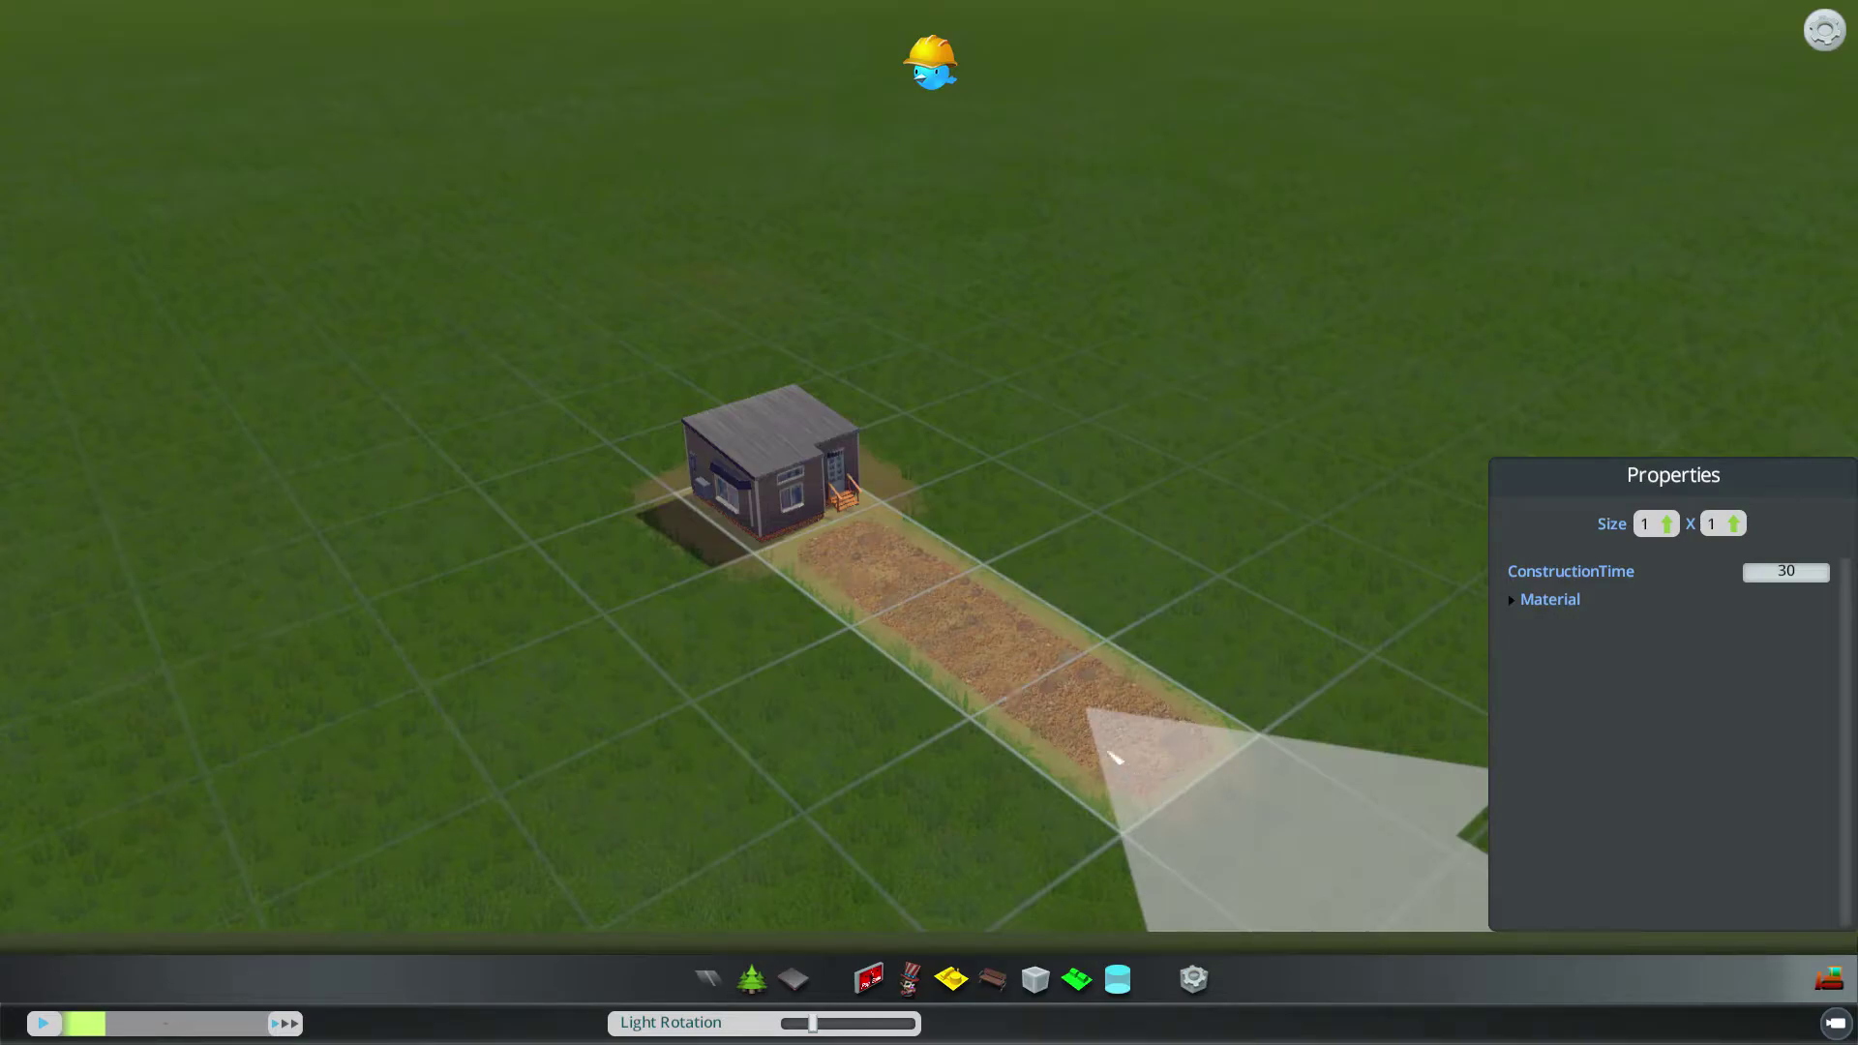
Step: Bulldoze the gravel path in front of the house
scroll(1063, 732, up, 3)
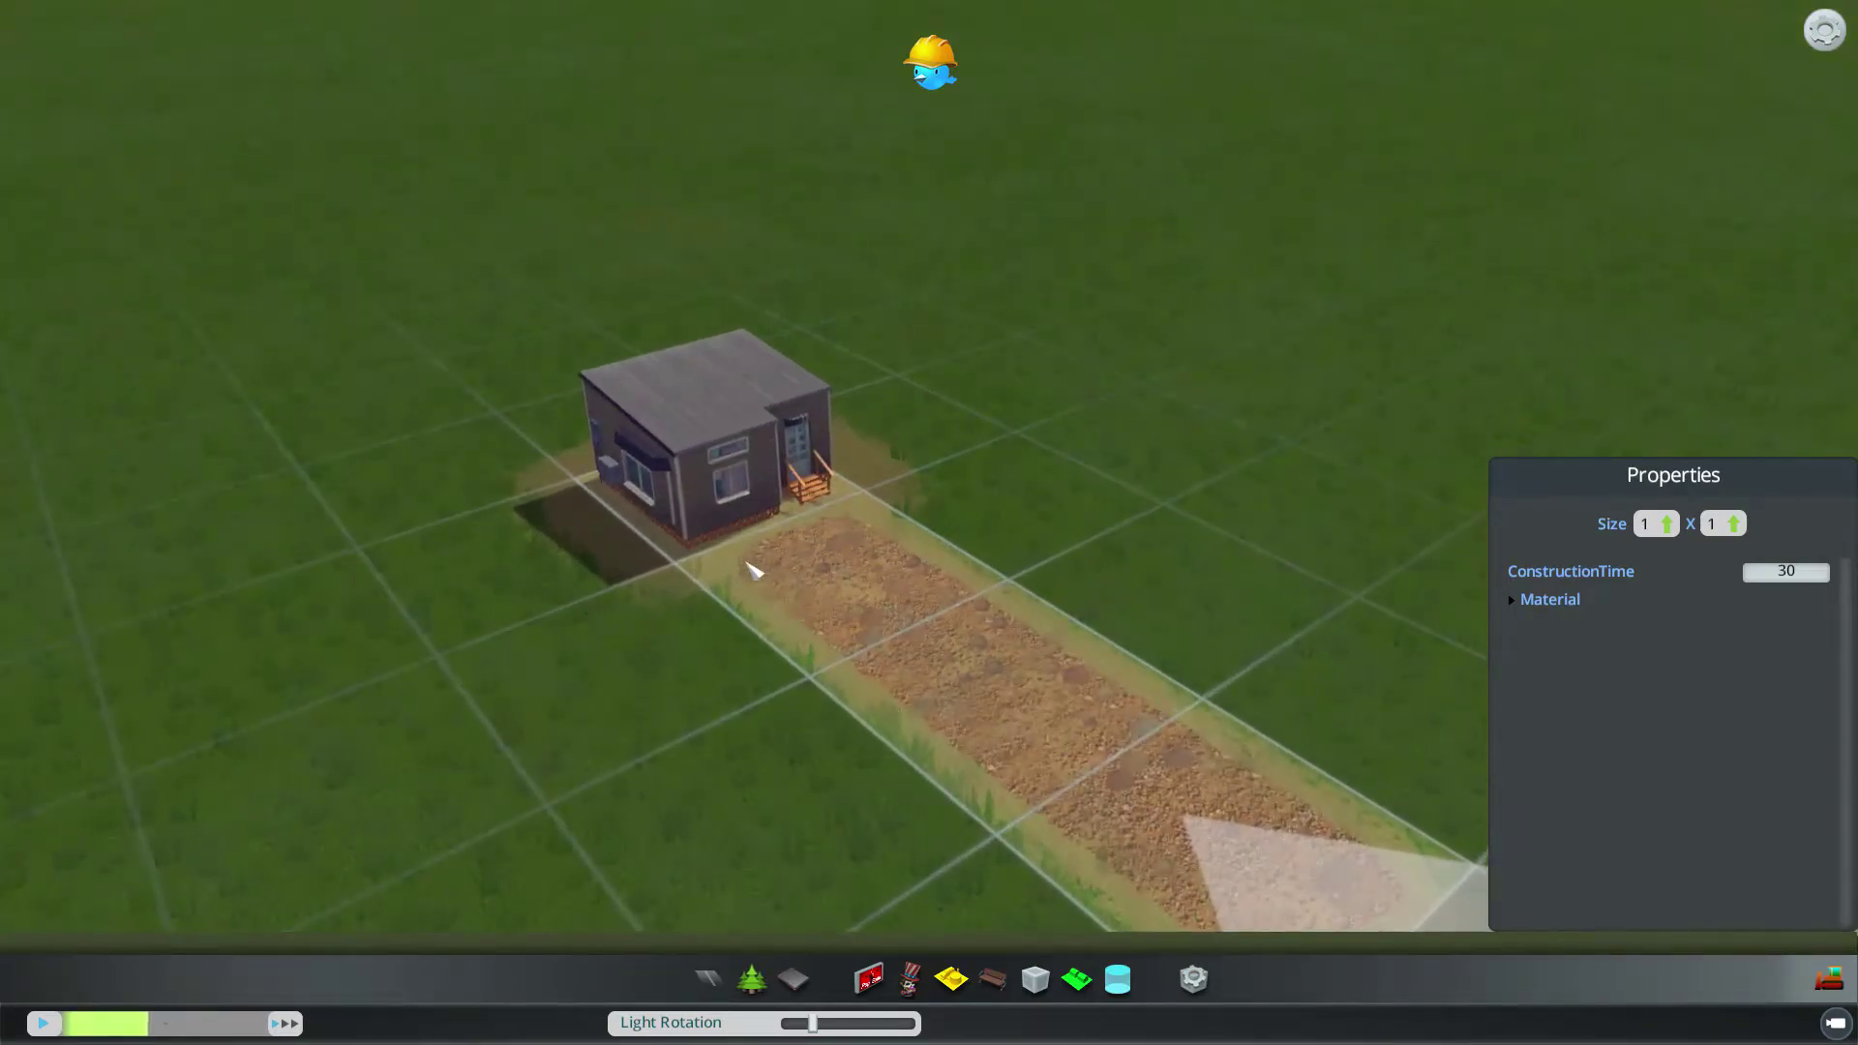
click(712, 979)
click(712, 978)
click(1824, 982)
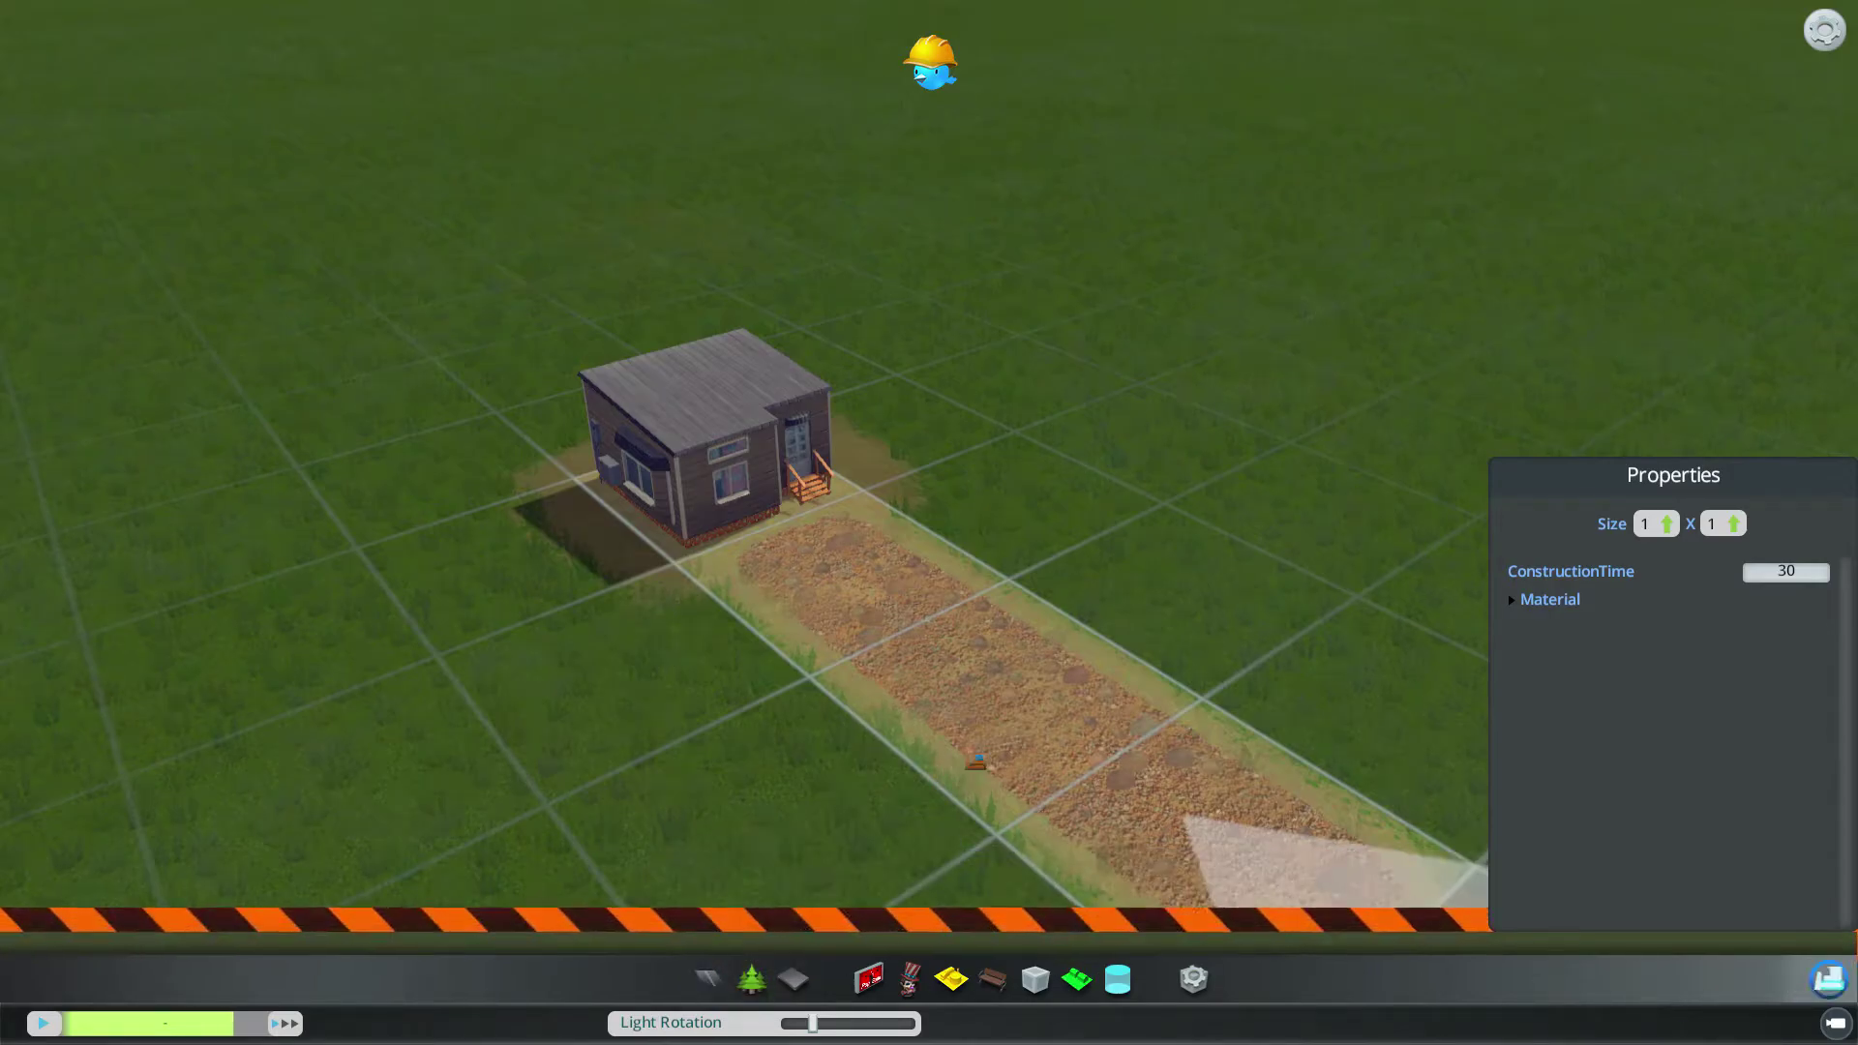
click(1071, 759)
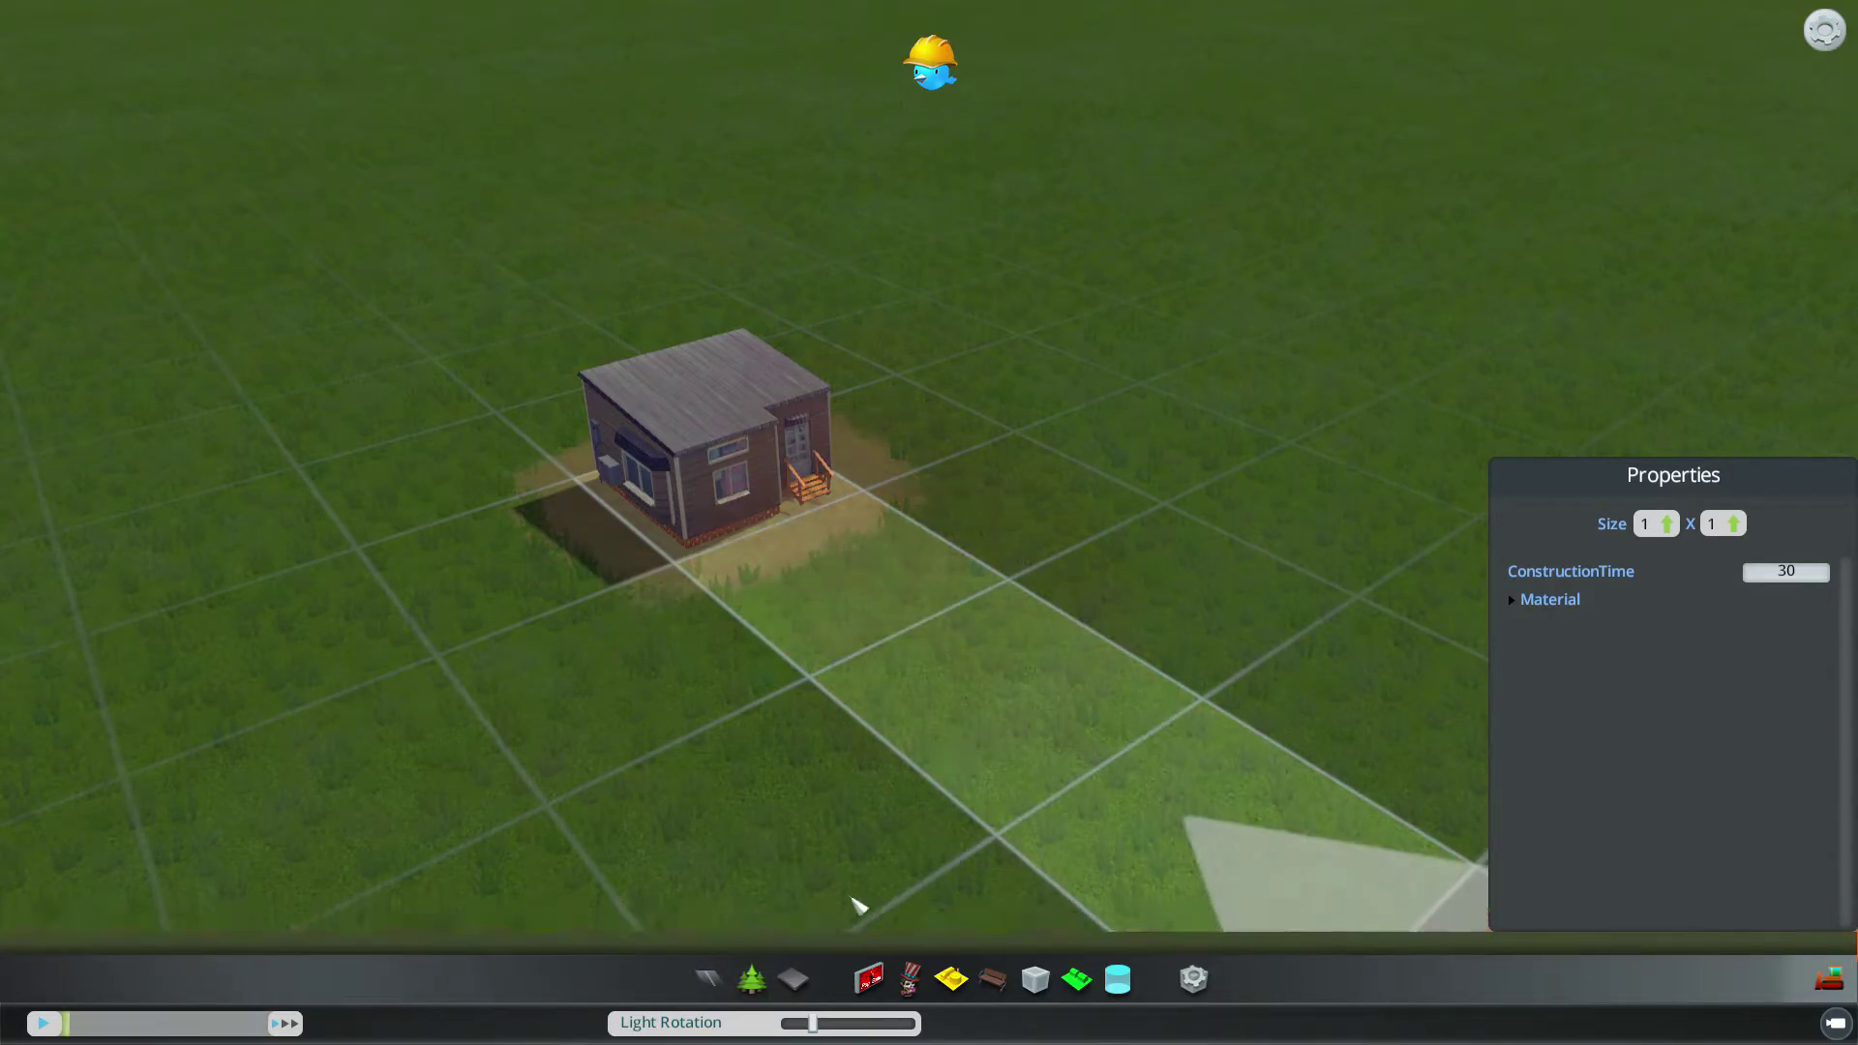
click(794, 980)
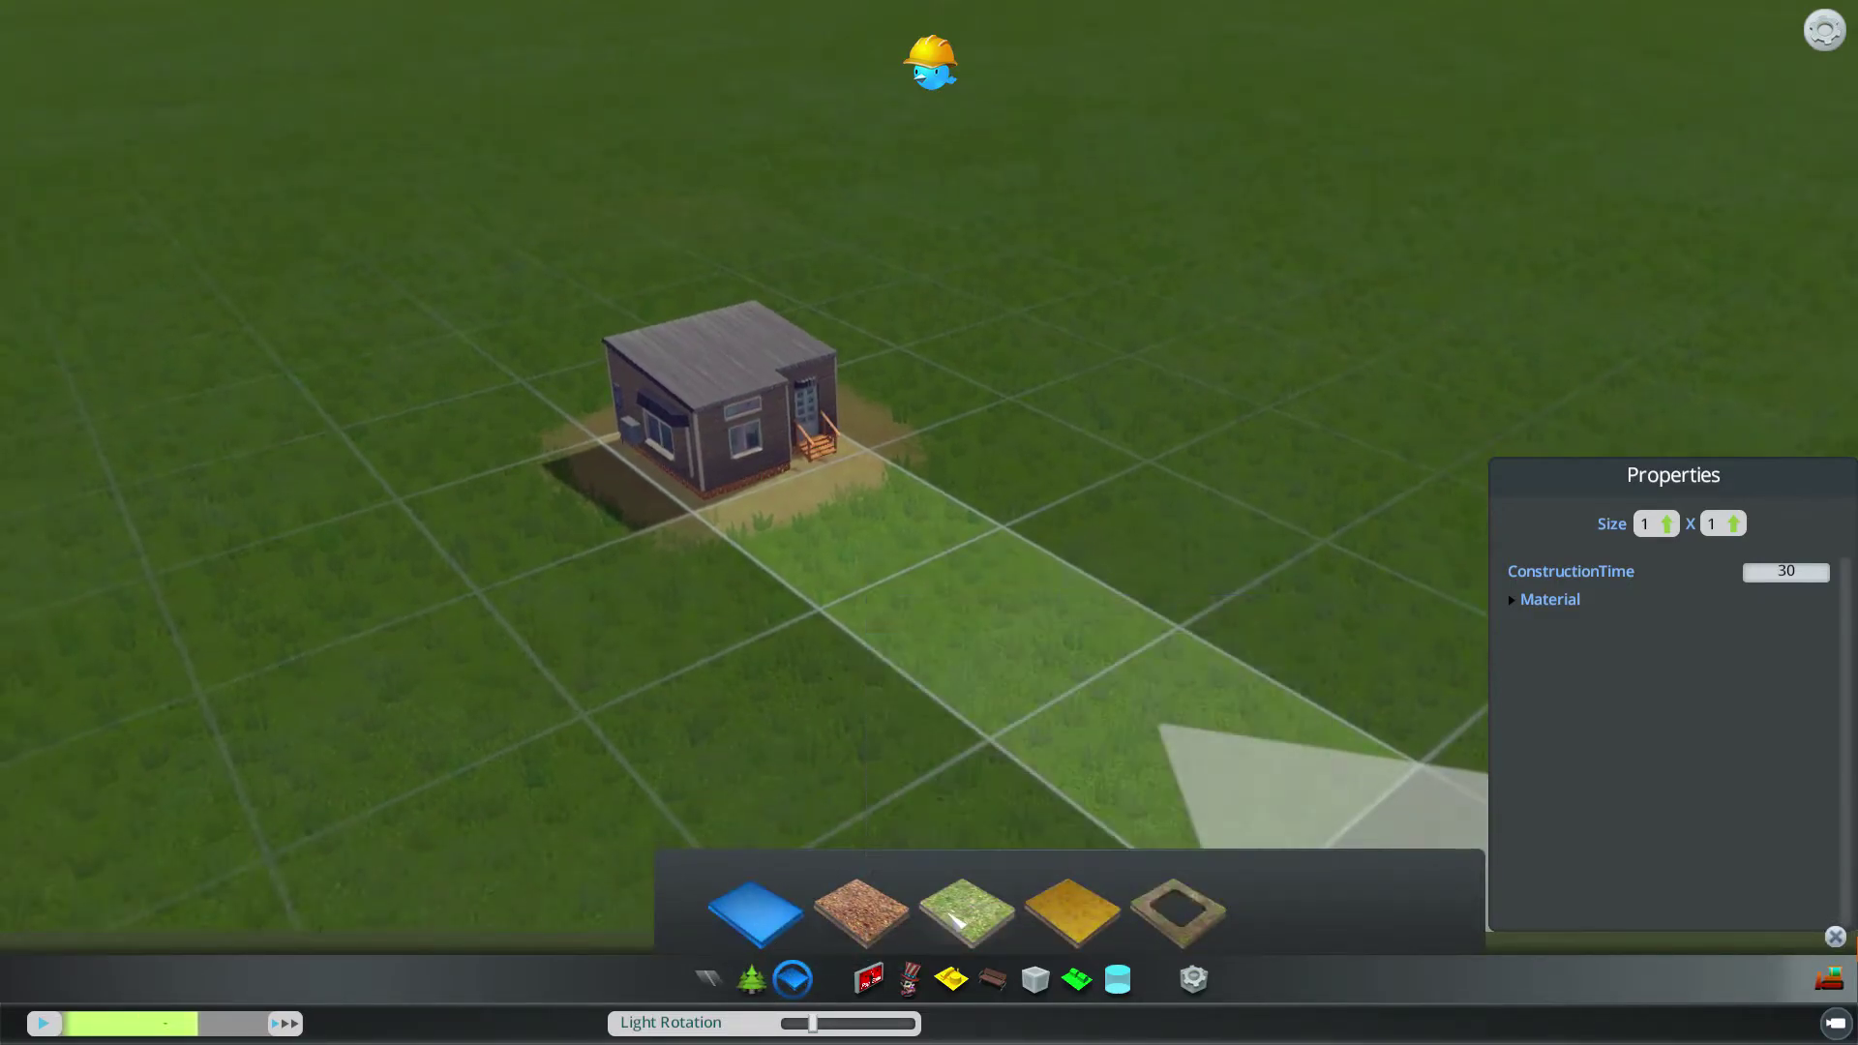
Step: Paint the Ruined dirt surface over the cells in front of the house
click(972, 919)
drag(884, 543, 966, 600)
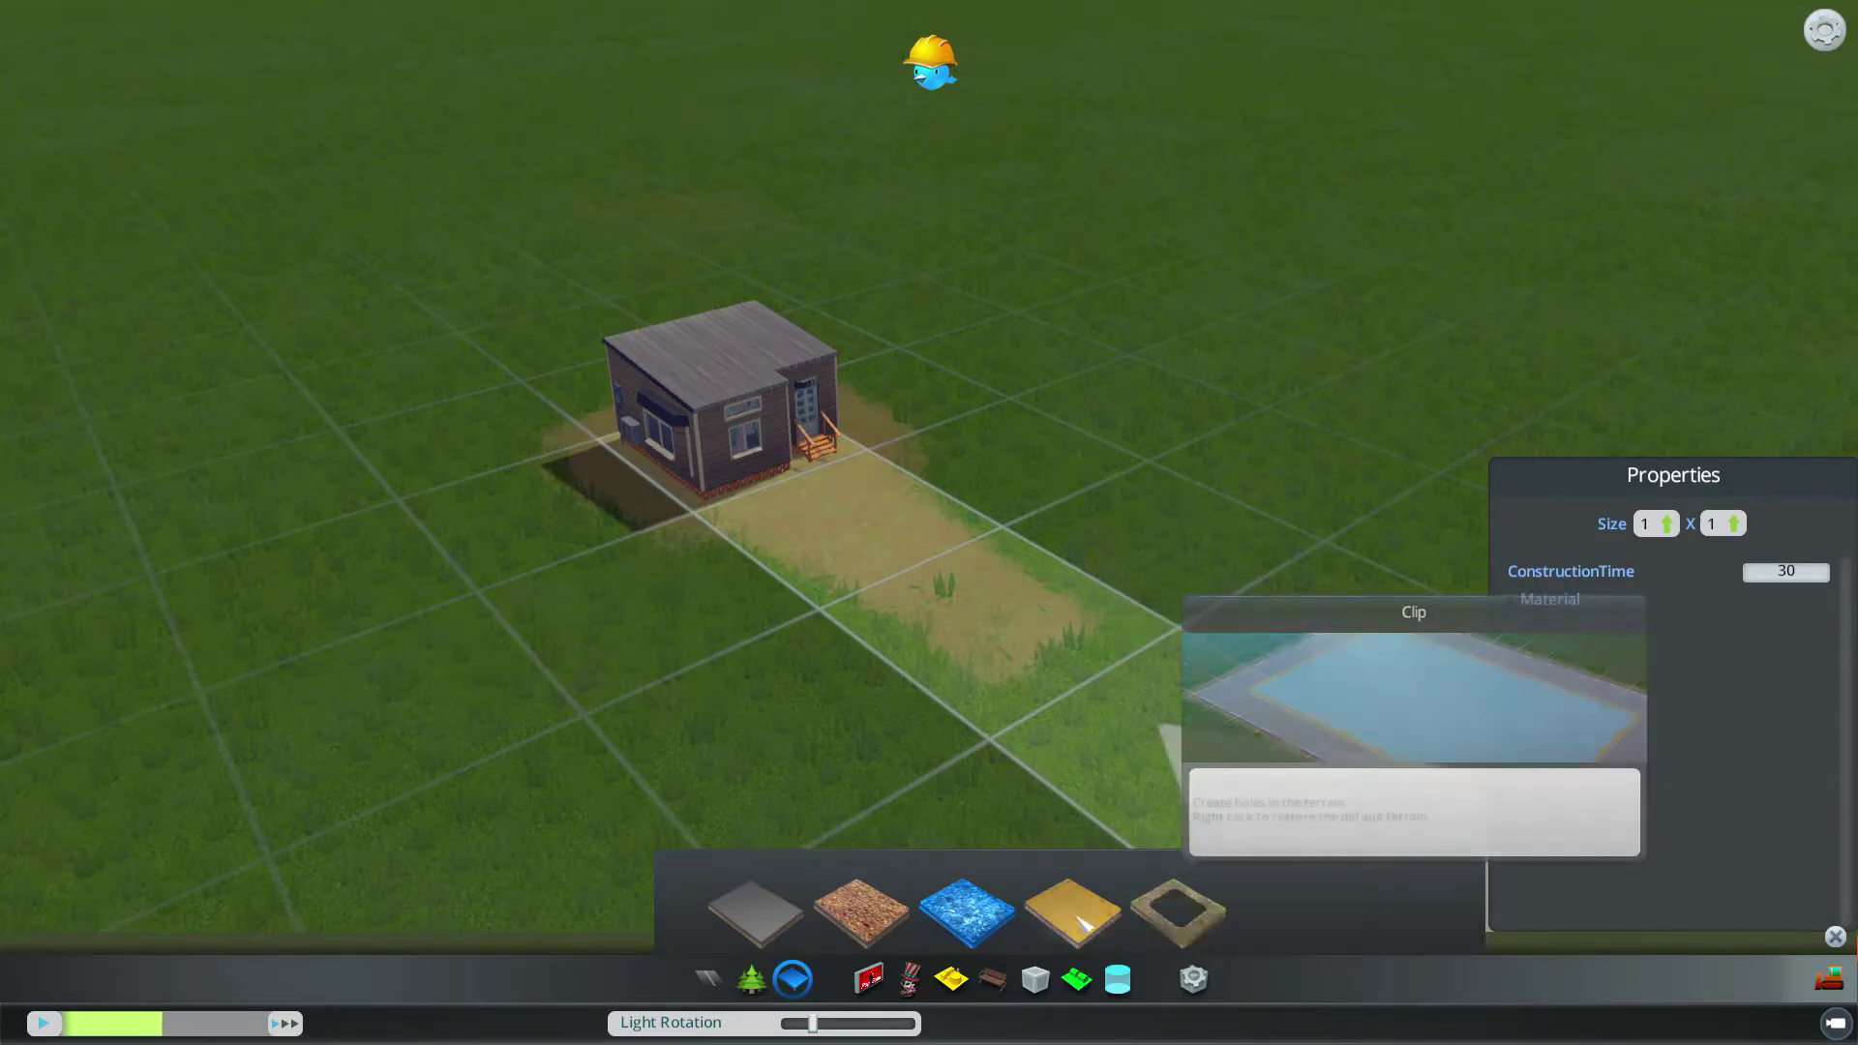
Step: Place six Small Bushes around the lot
click(751, 979)
click(758, 836)
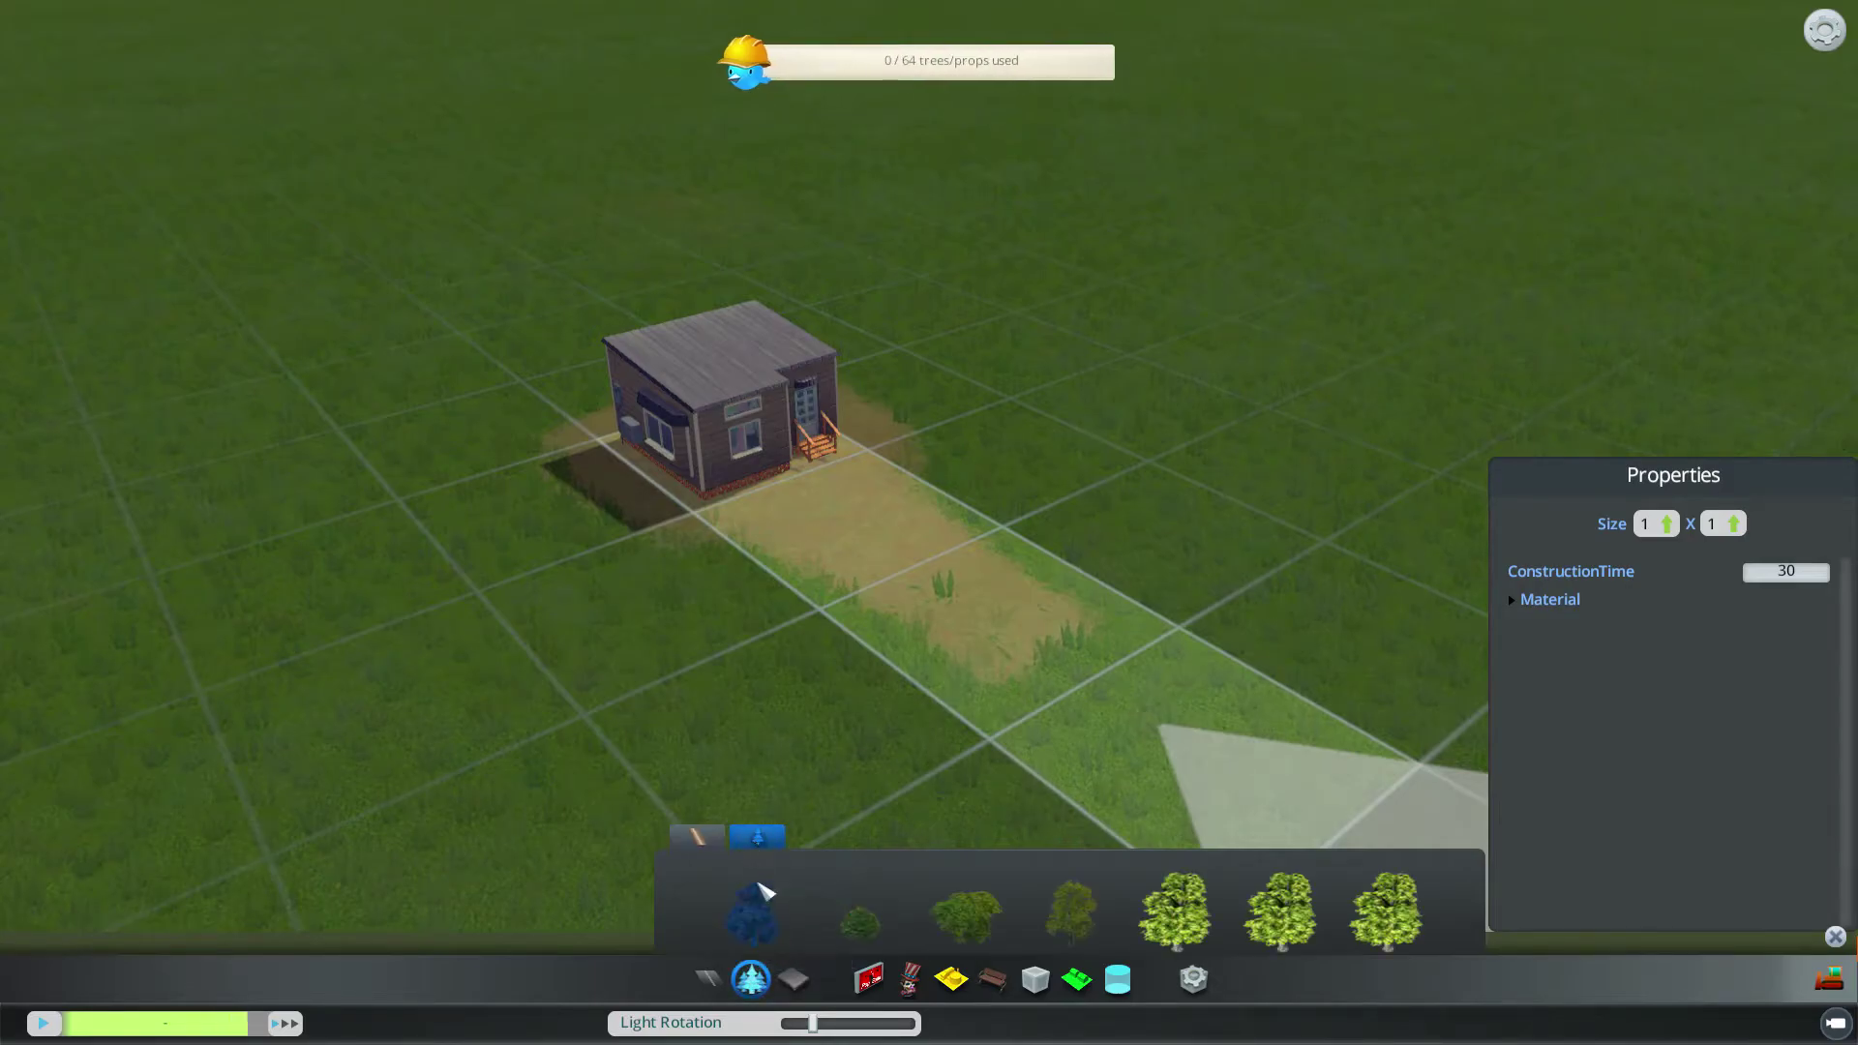
click(861, 934)
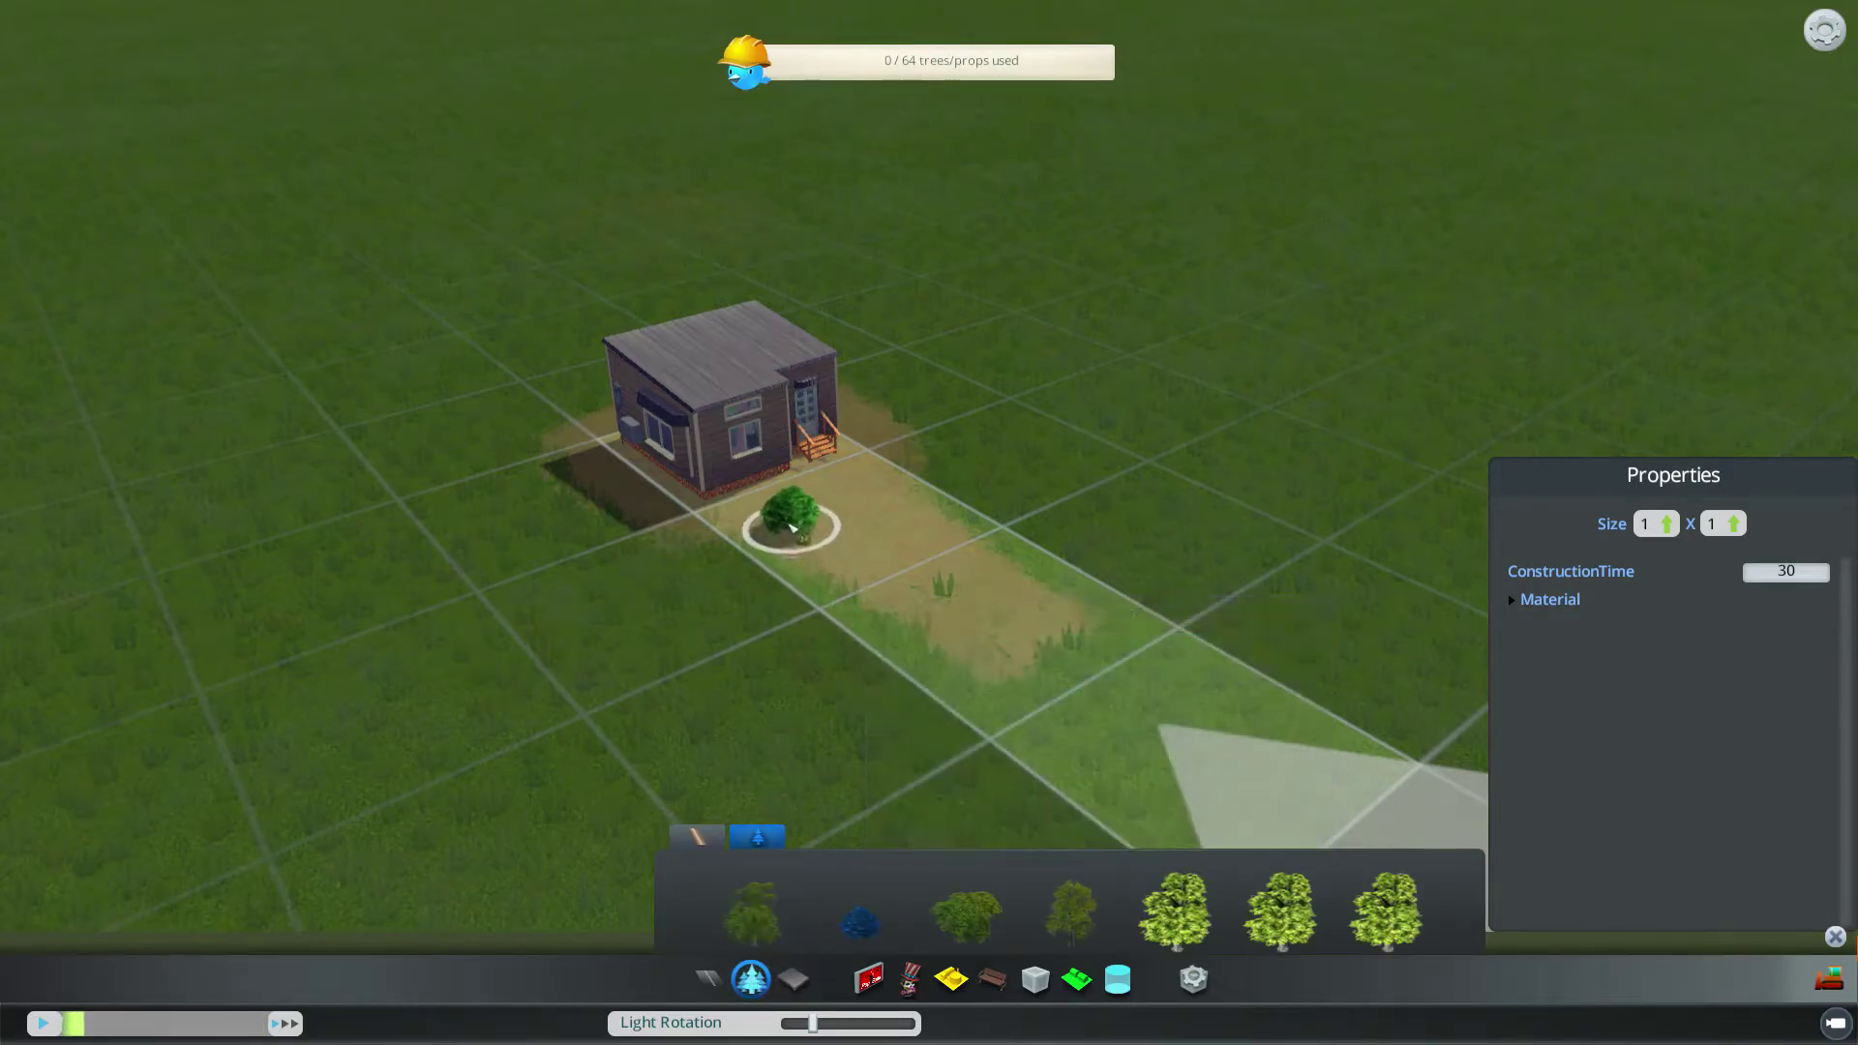
click(779, 515)
click(1069, 605)
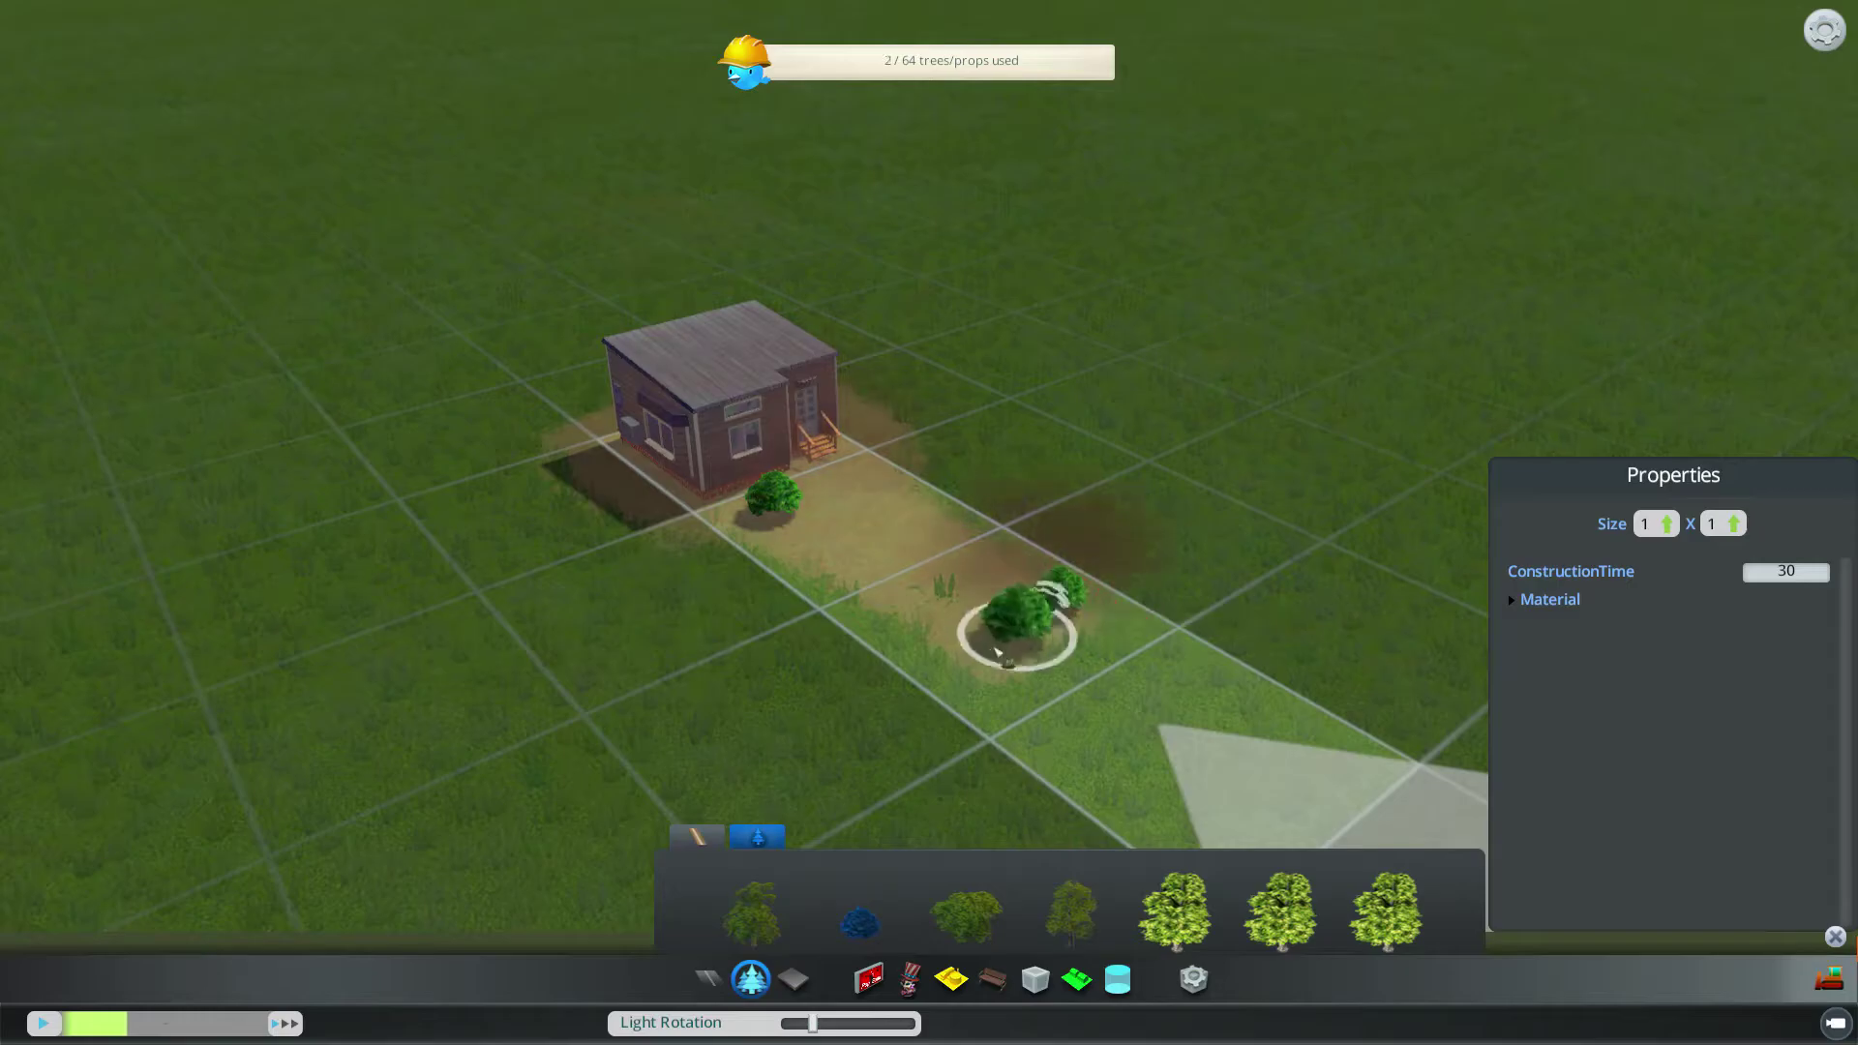
click(975, 660)
click(920, 542)
click(860, 565)
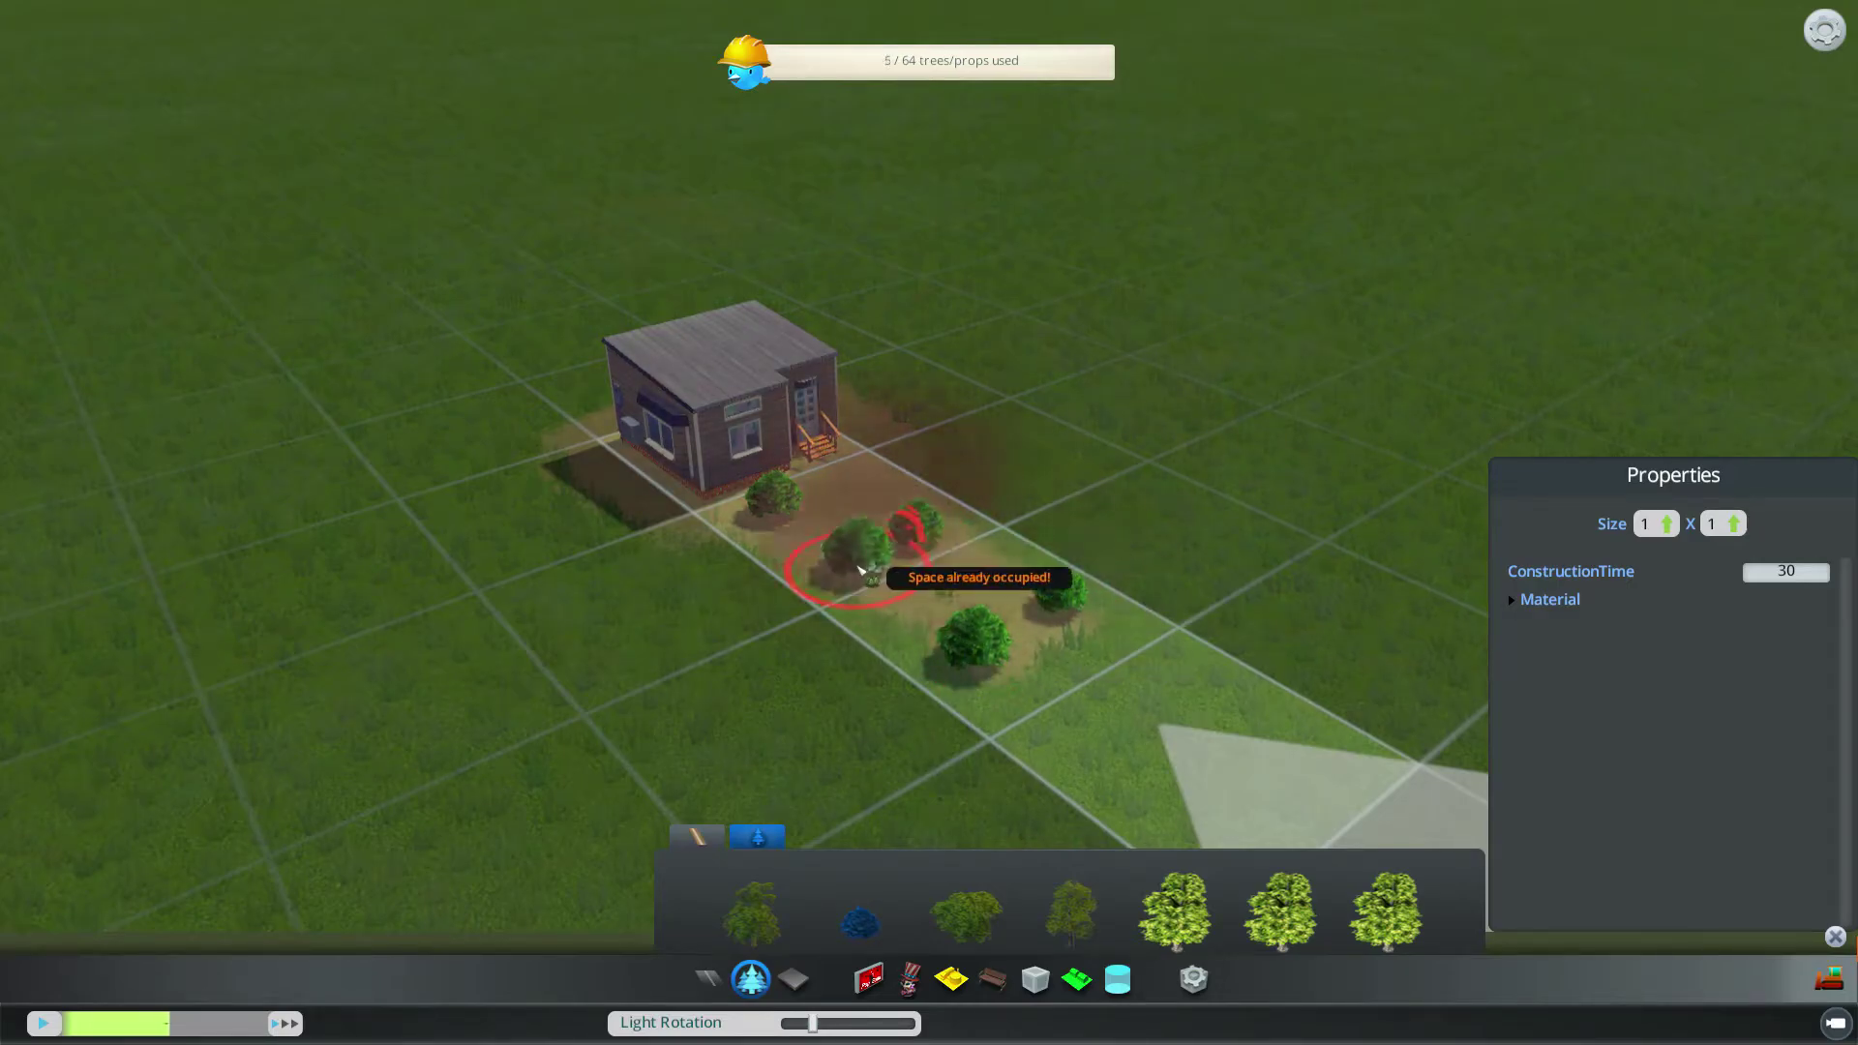
click(1127, 701)
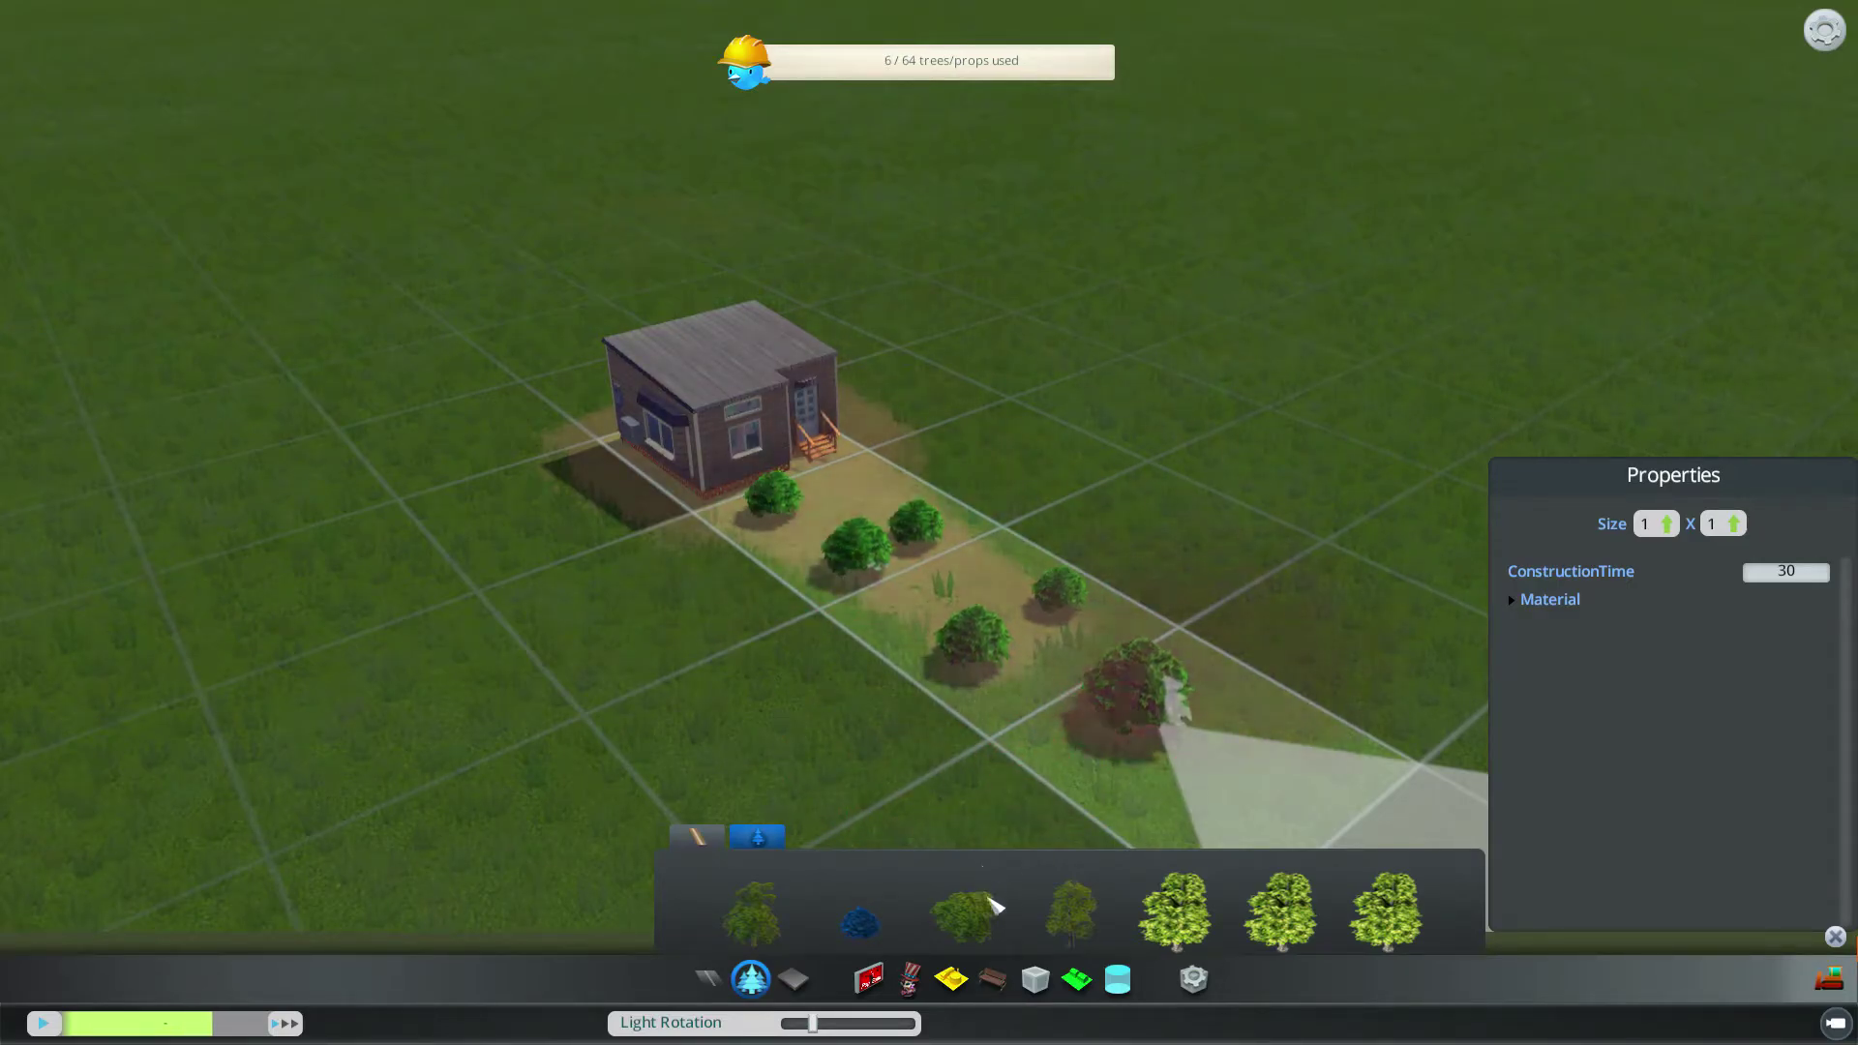
Step: Plant a large tree beside the house
click(1207, 929)
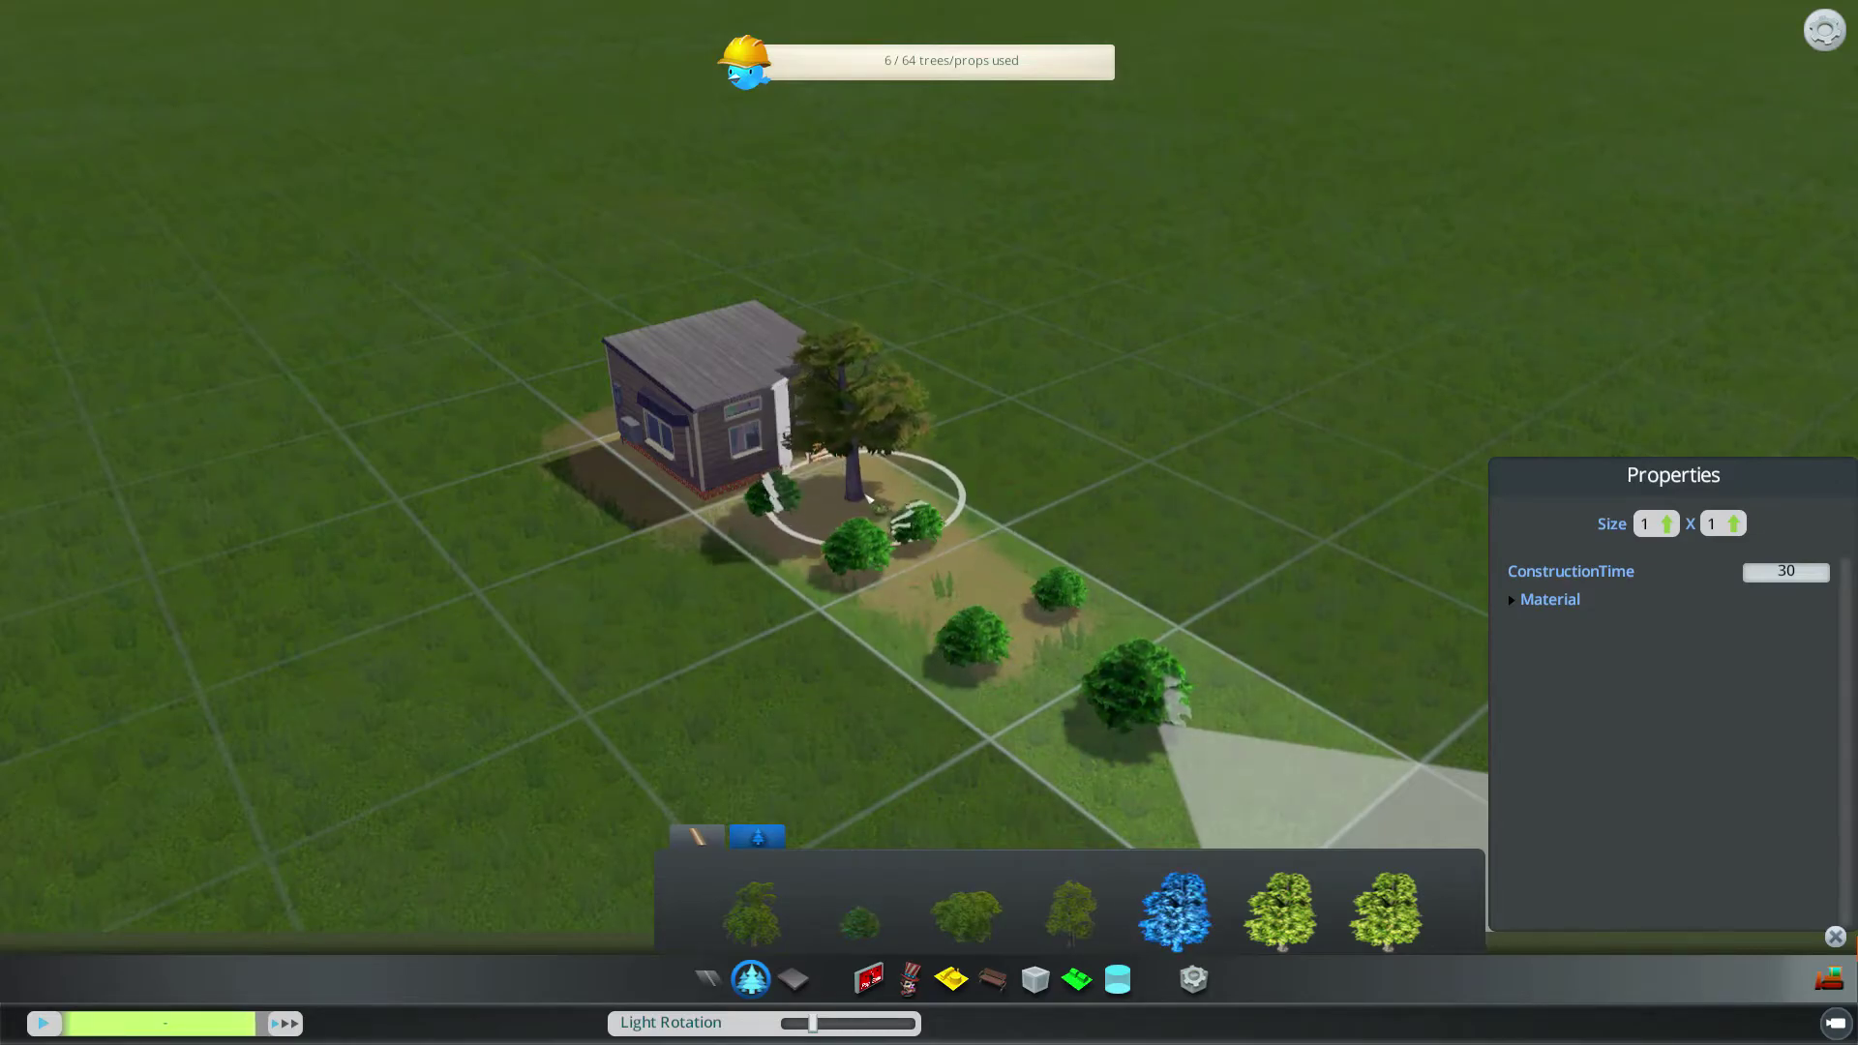
click(850, 489)
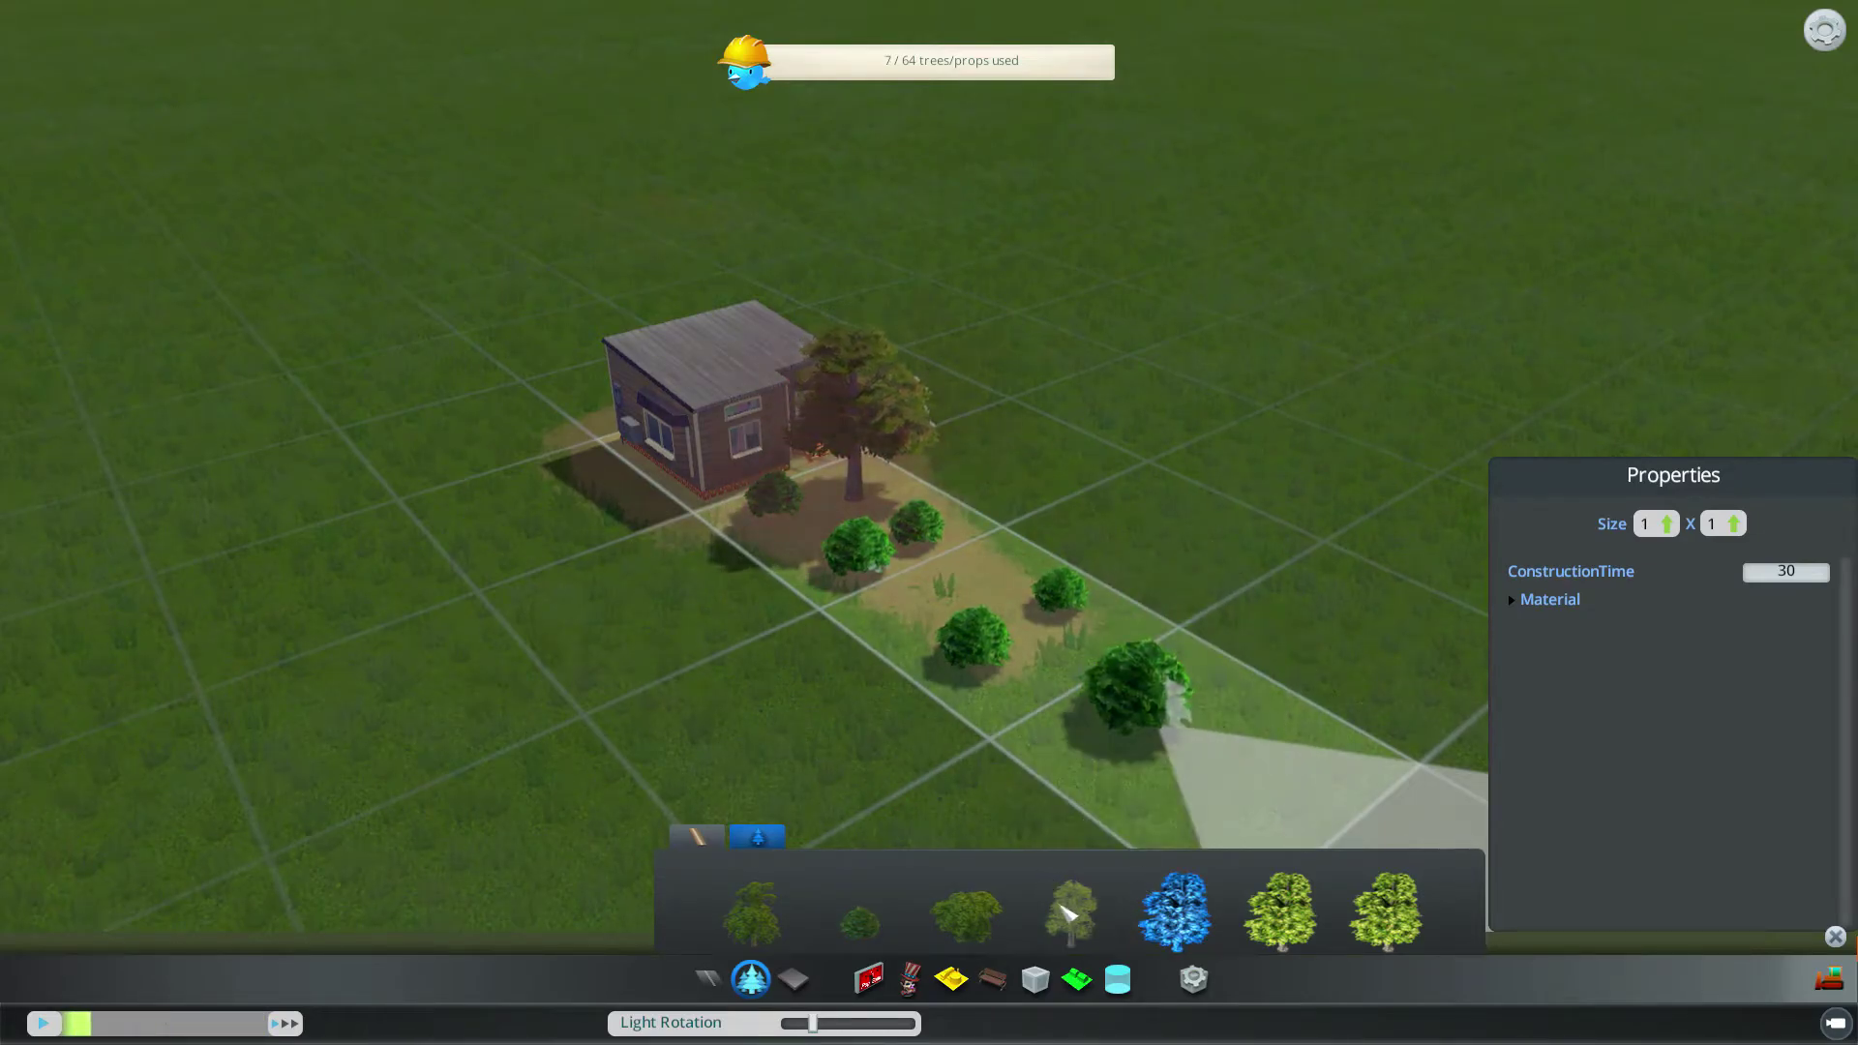
click(697, 838)
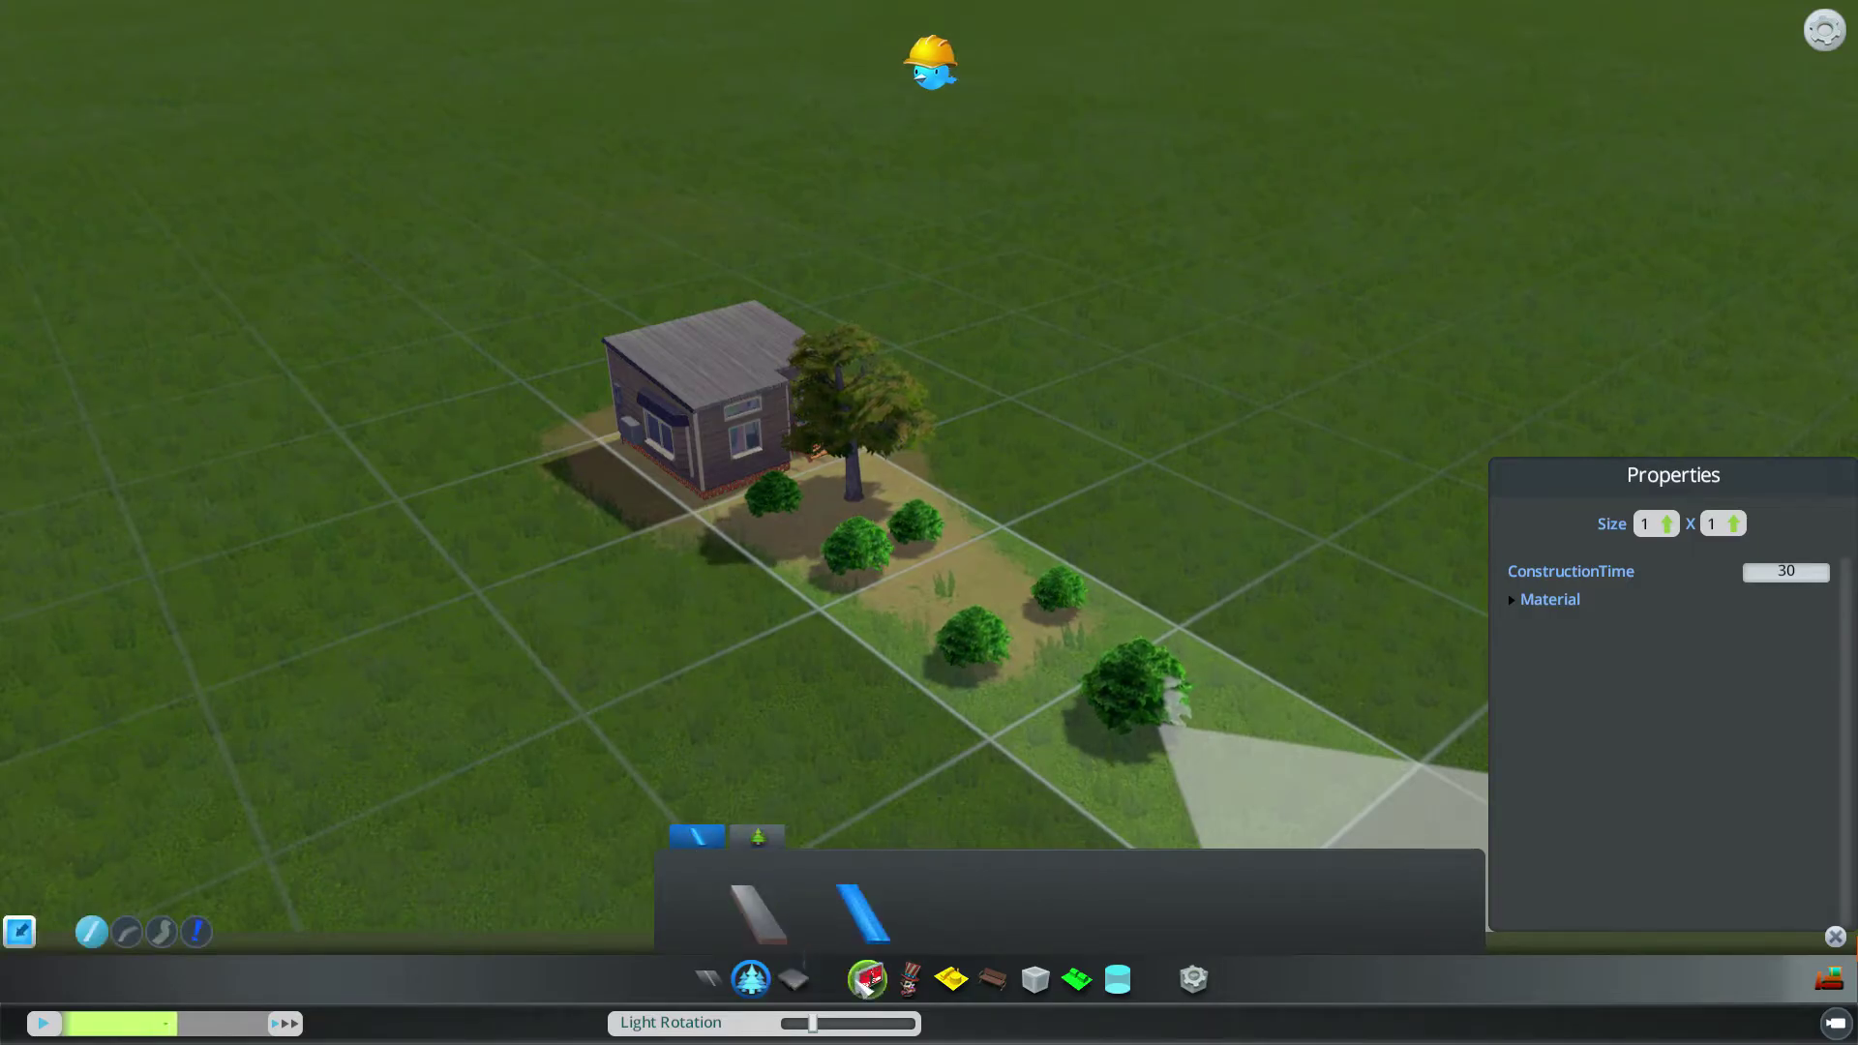
Step: Try the Comics and Tatt-Too billboards, then mount The Law Accounting Logo on the house wall
click(869, 979)
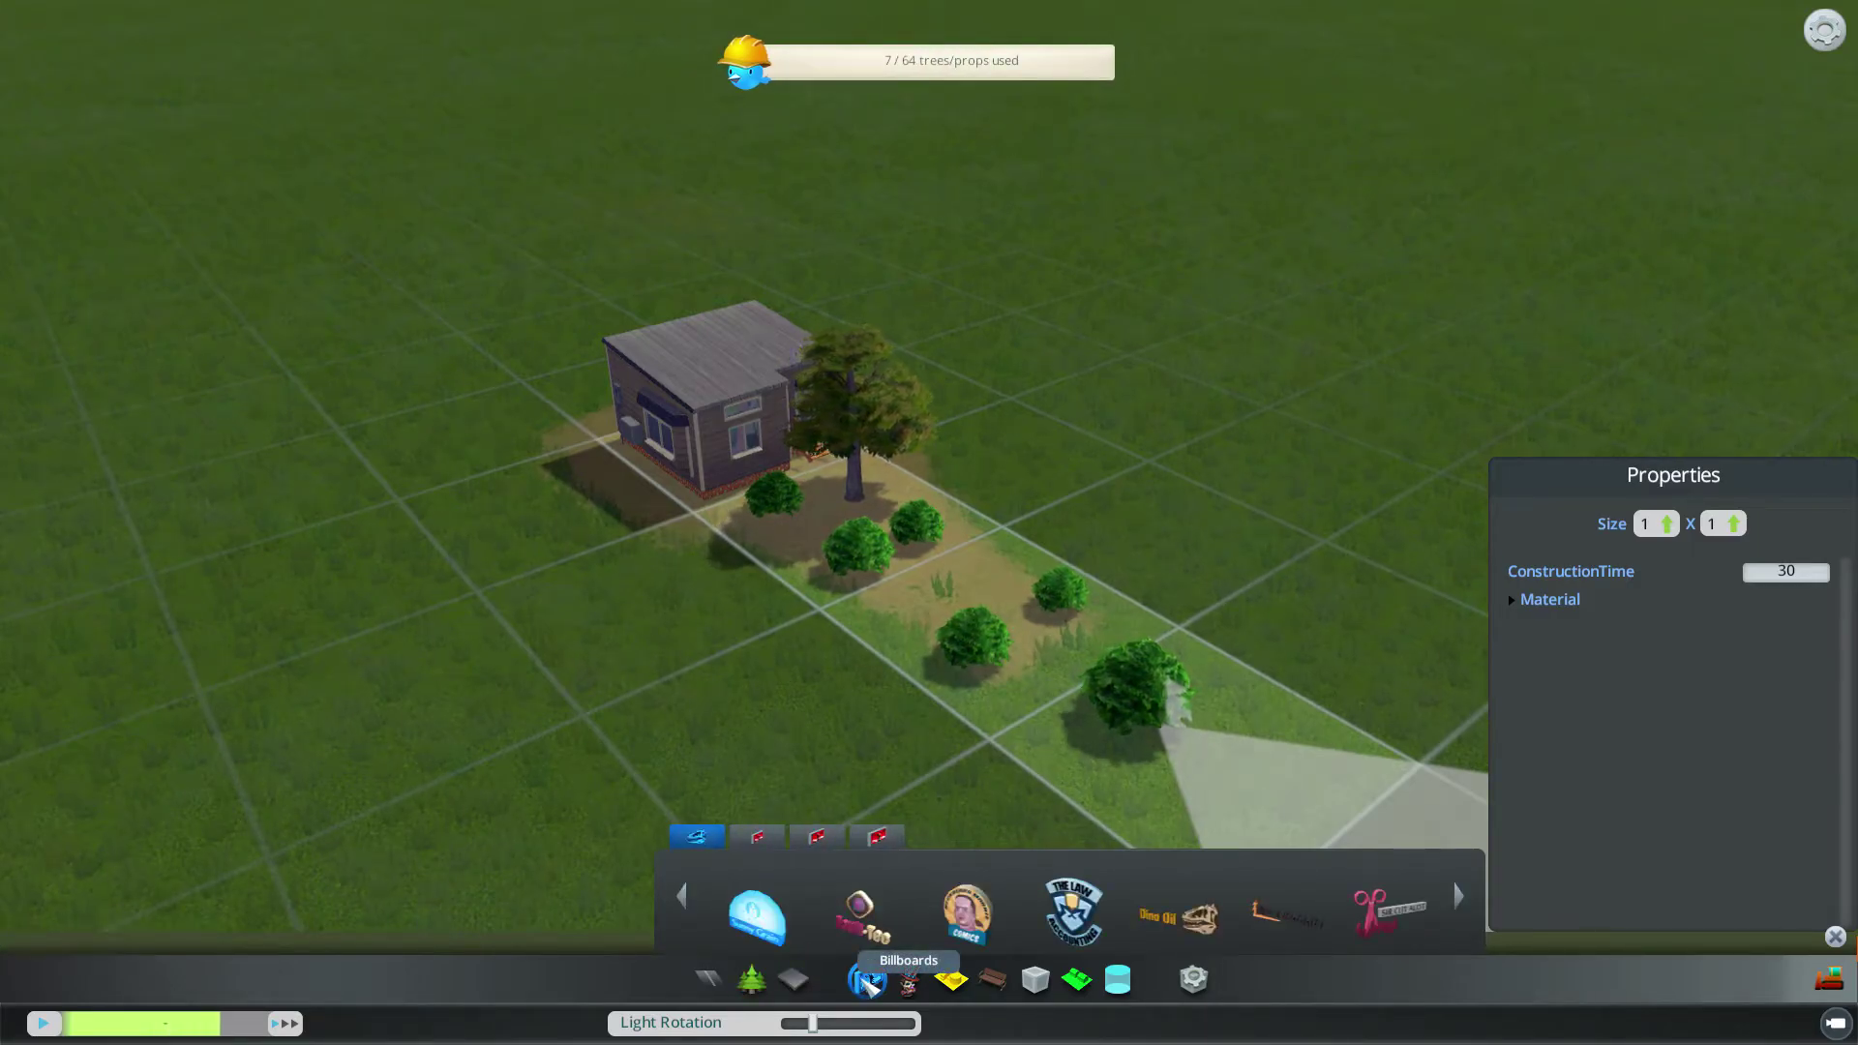
click(967, 913)
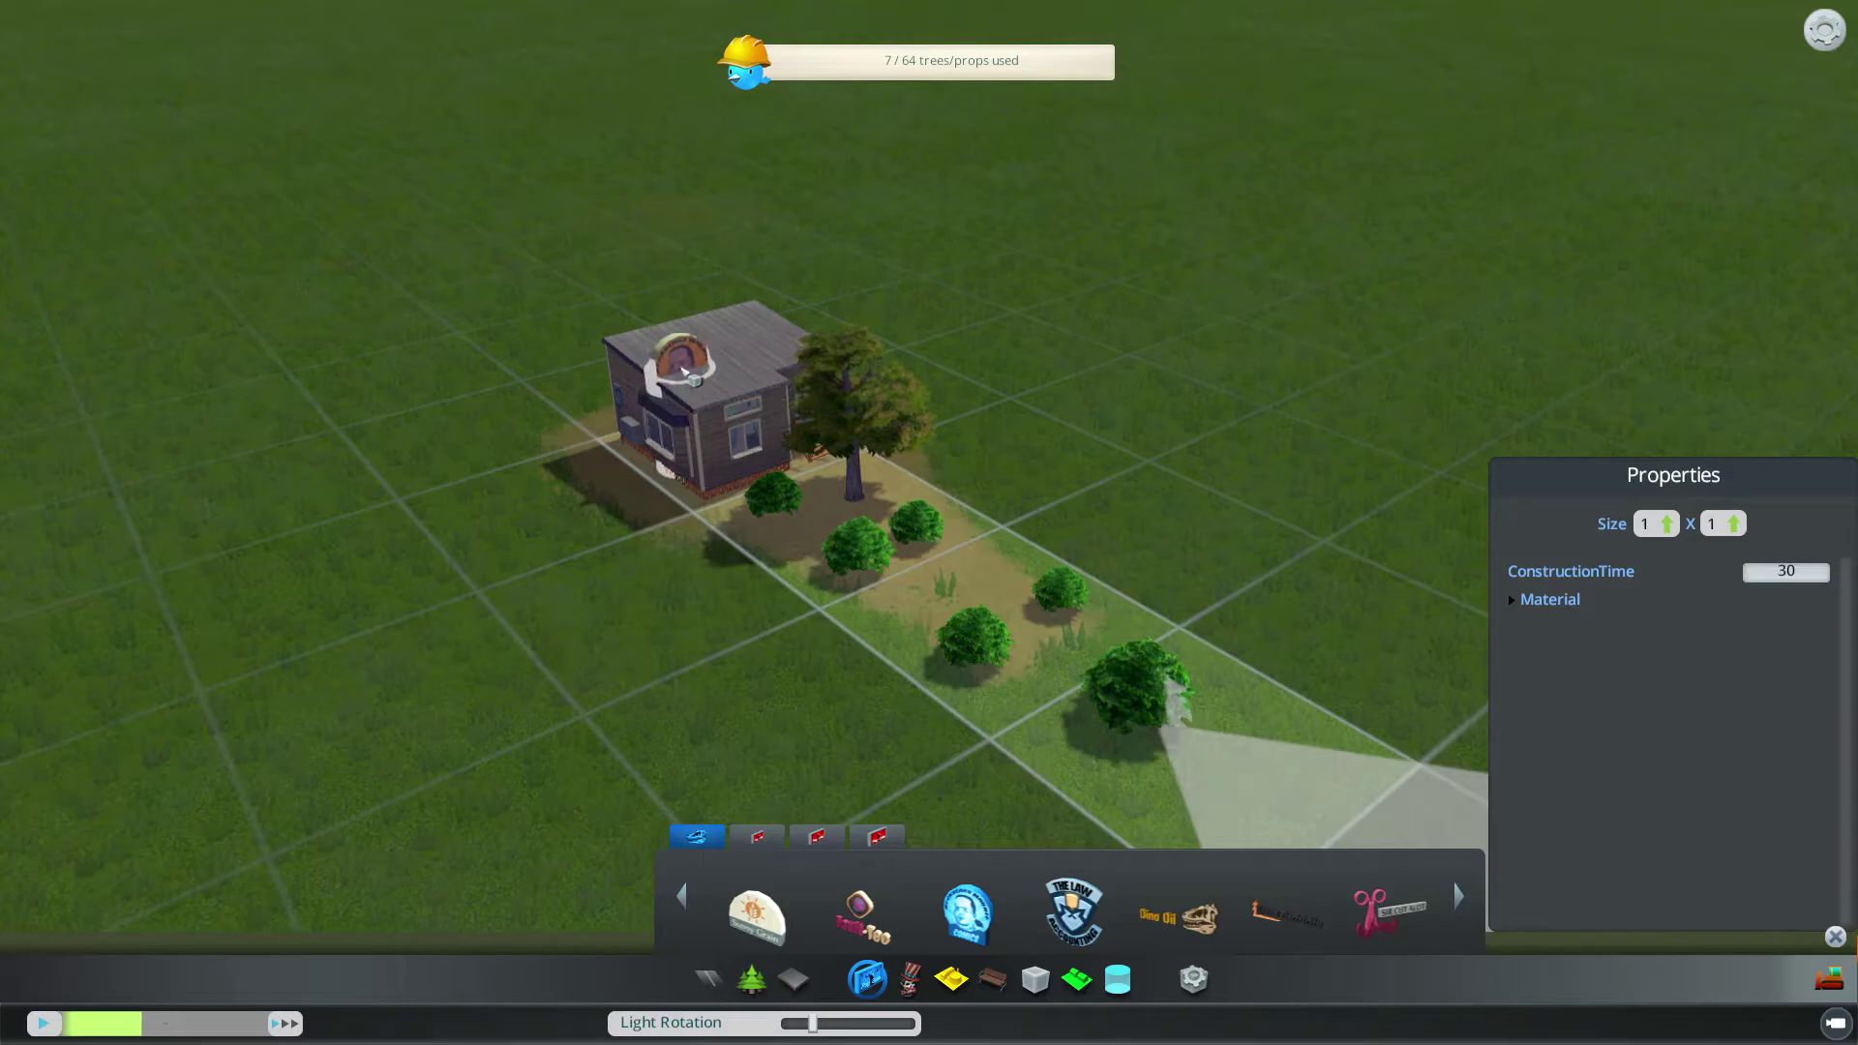
scroll(690, 349, up, 2)
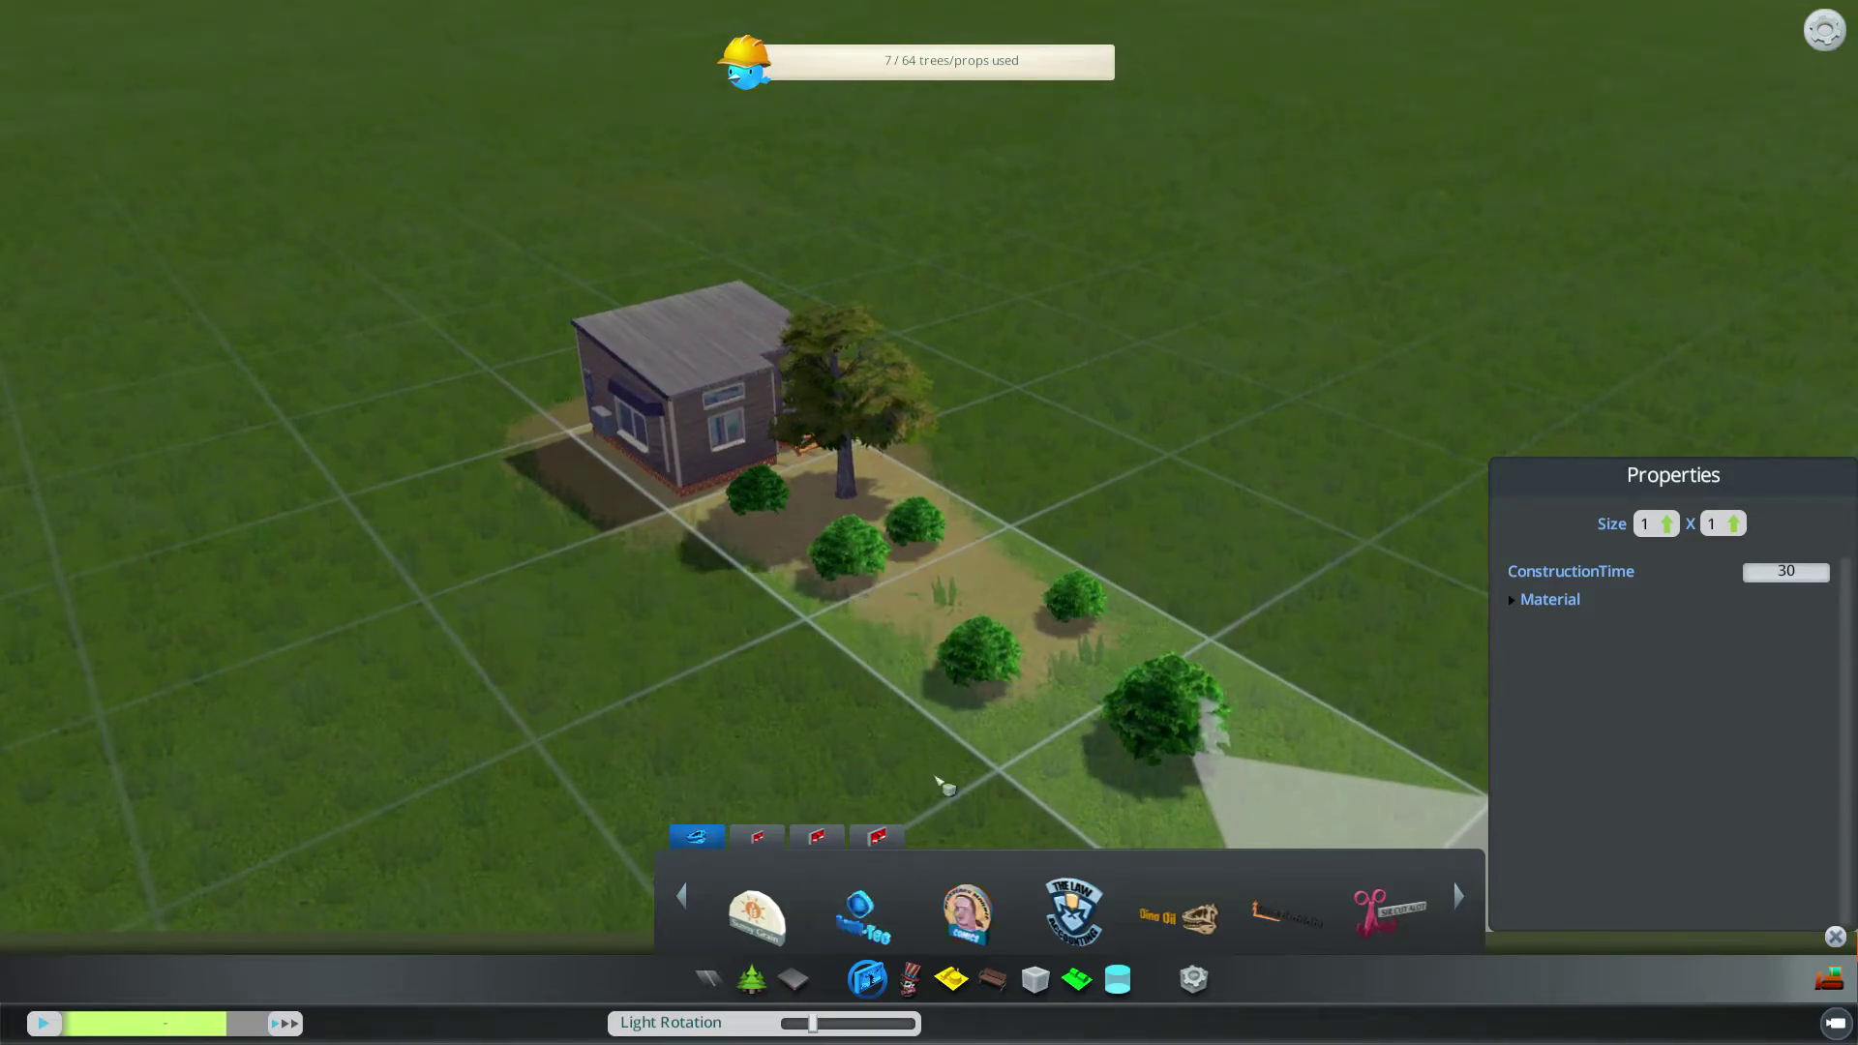
click(861, 914)
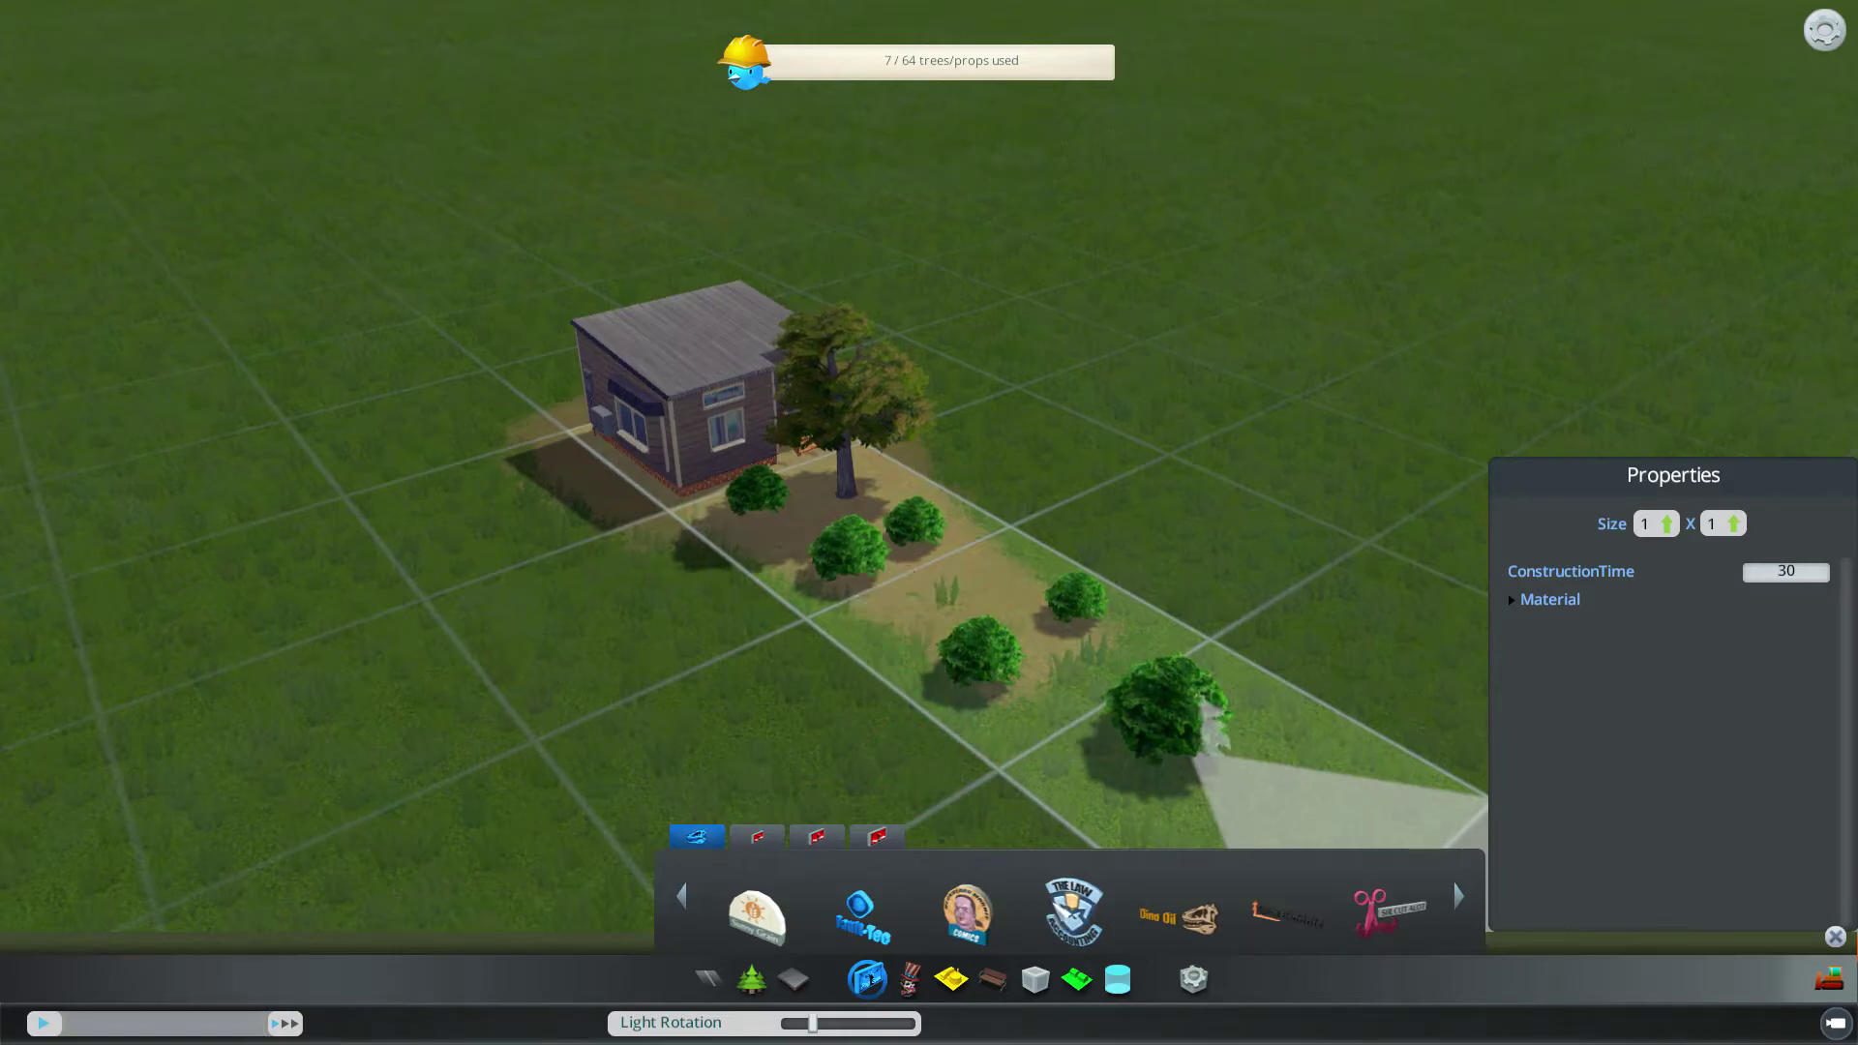
click(1072, 910)
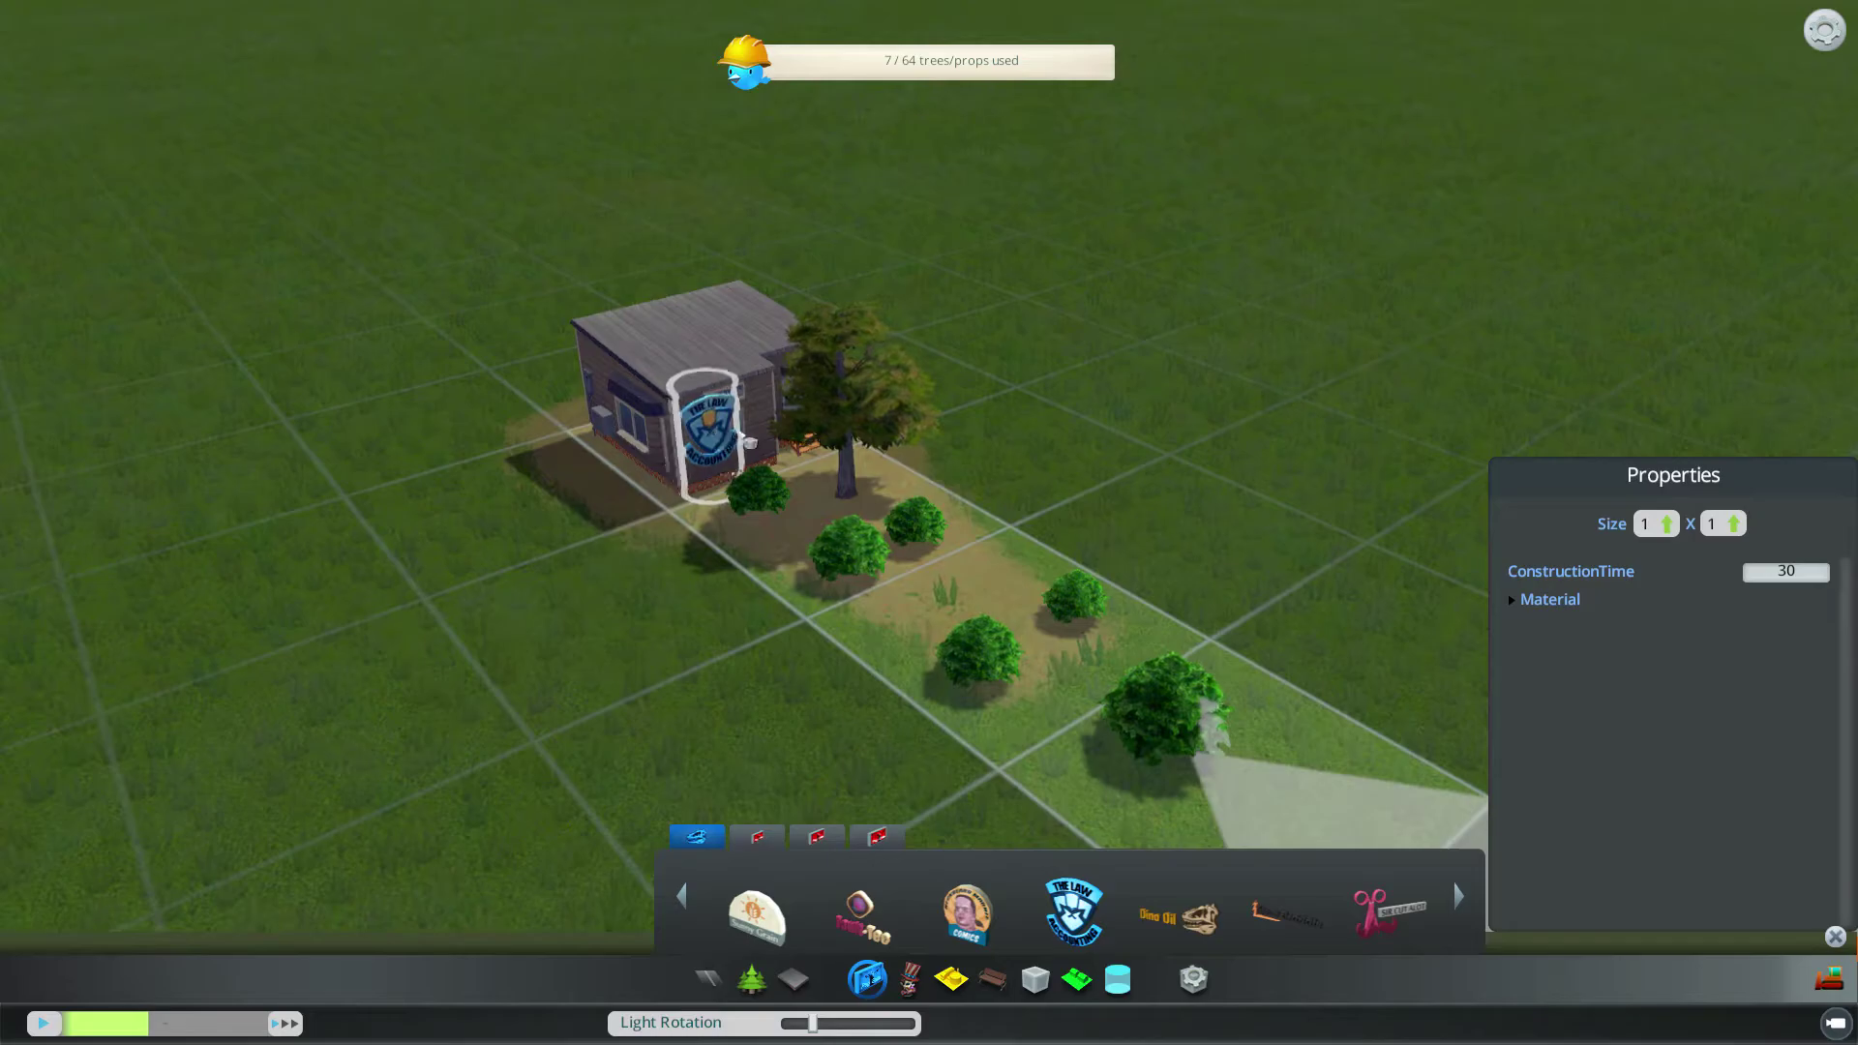
click(699, 440)
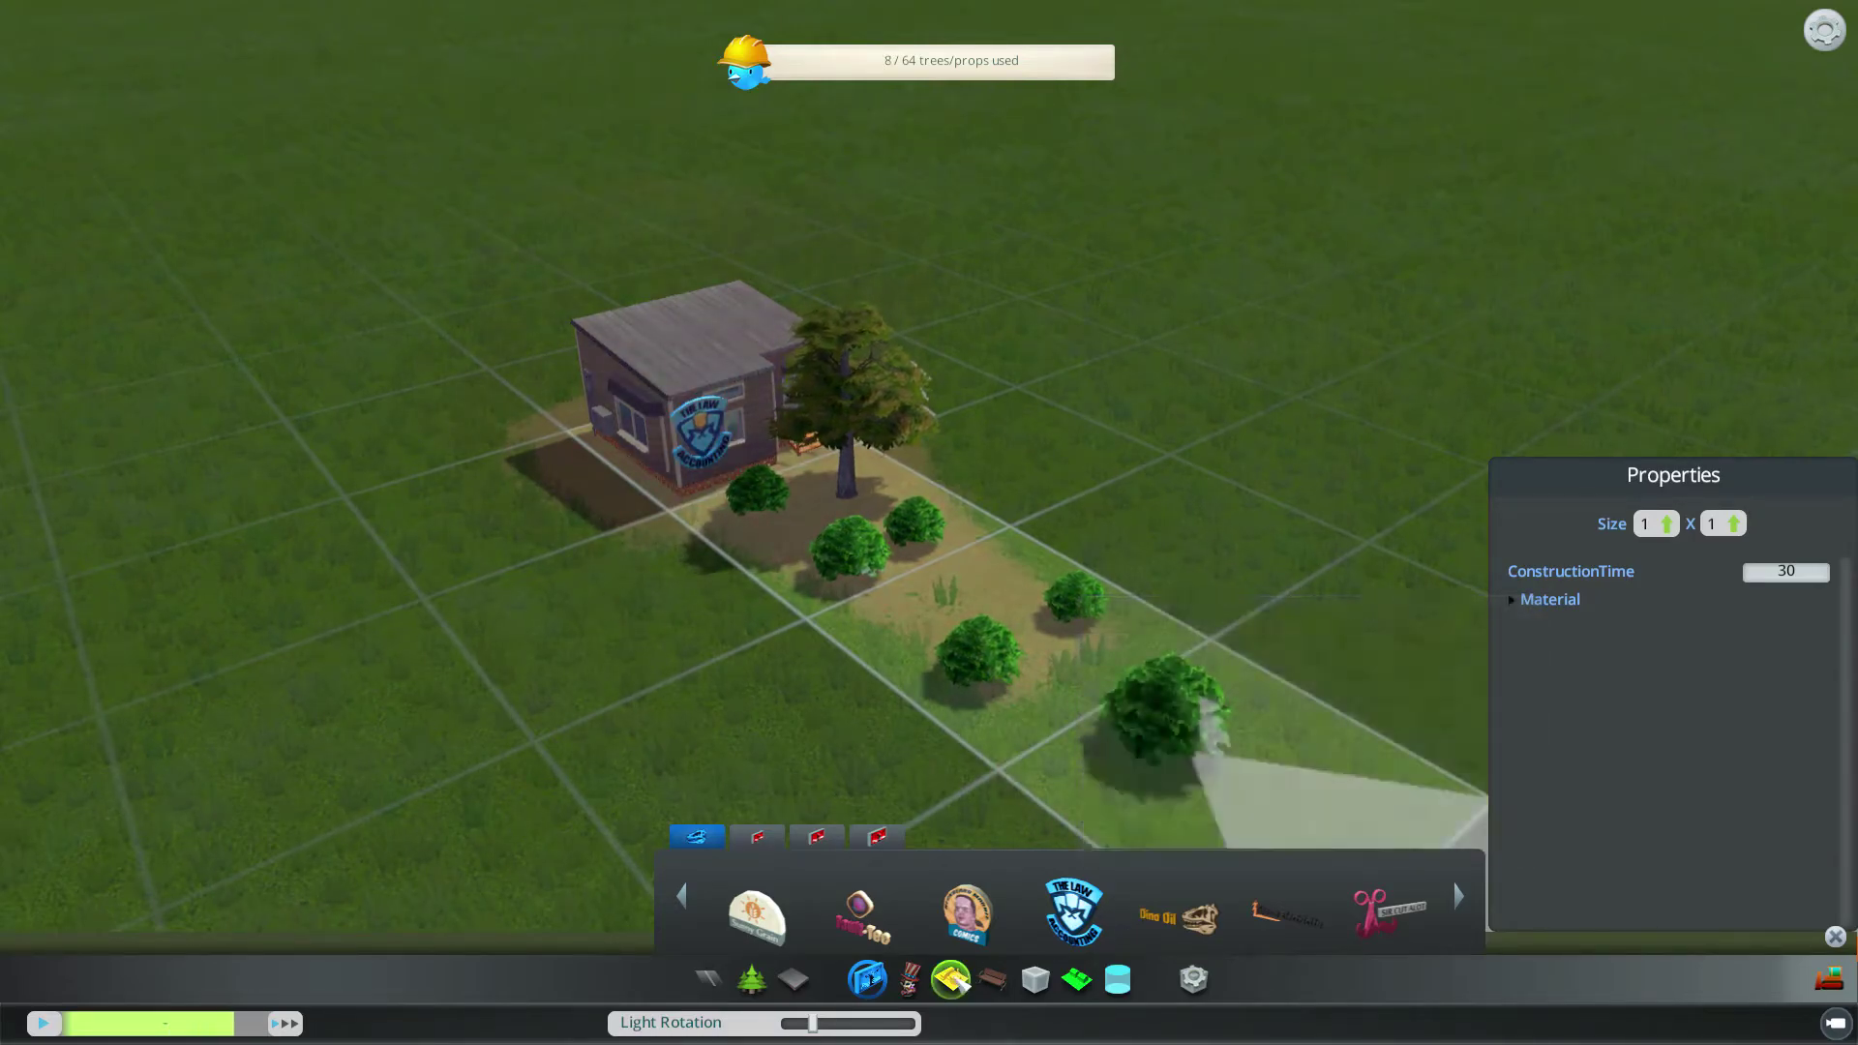
Step: Browse the Special and Animated Billboards categories before moving to Industrial props
click(910, 973)
click(875, 980)
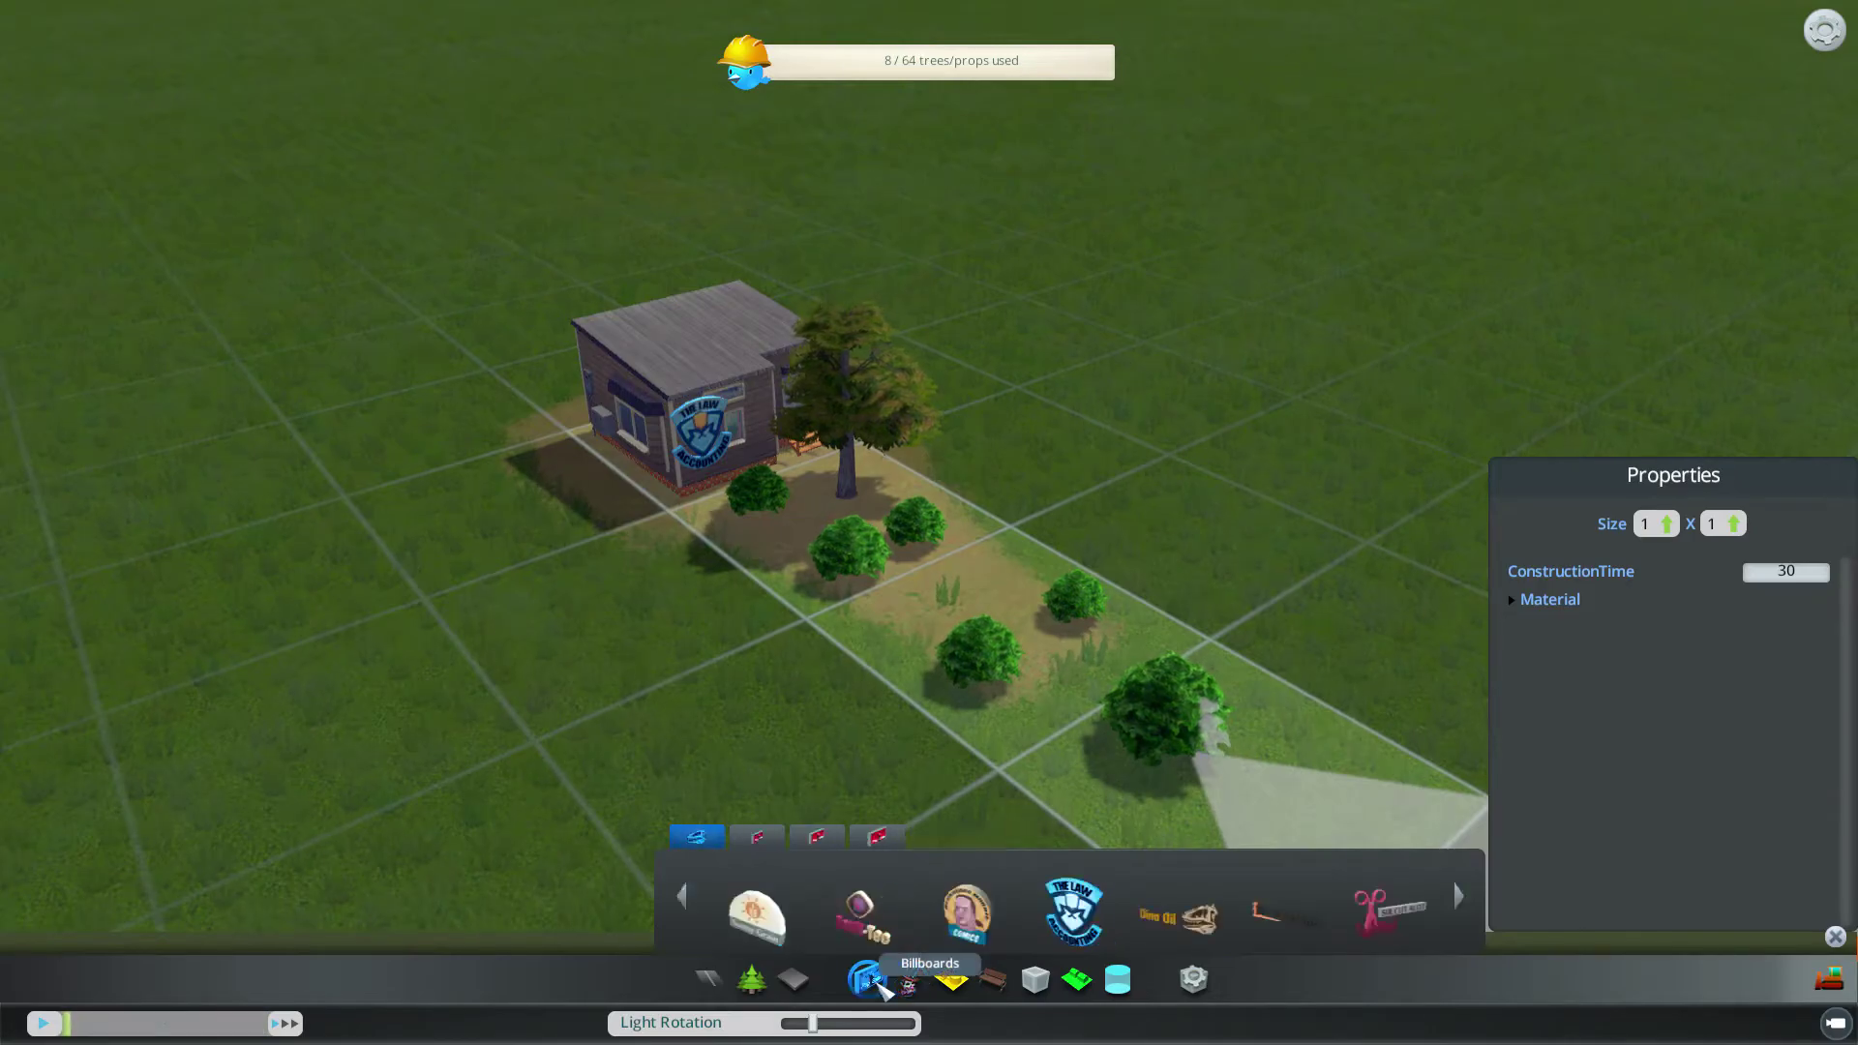
click(909, 980)
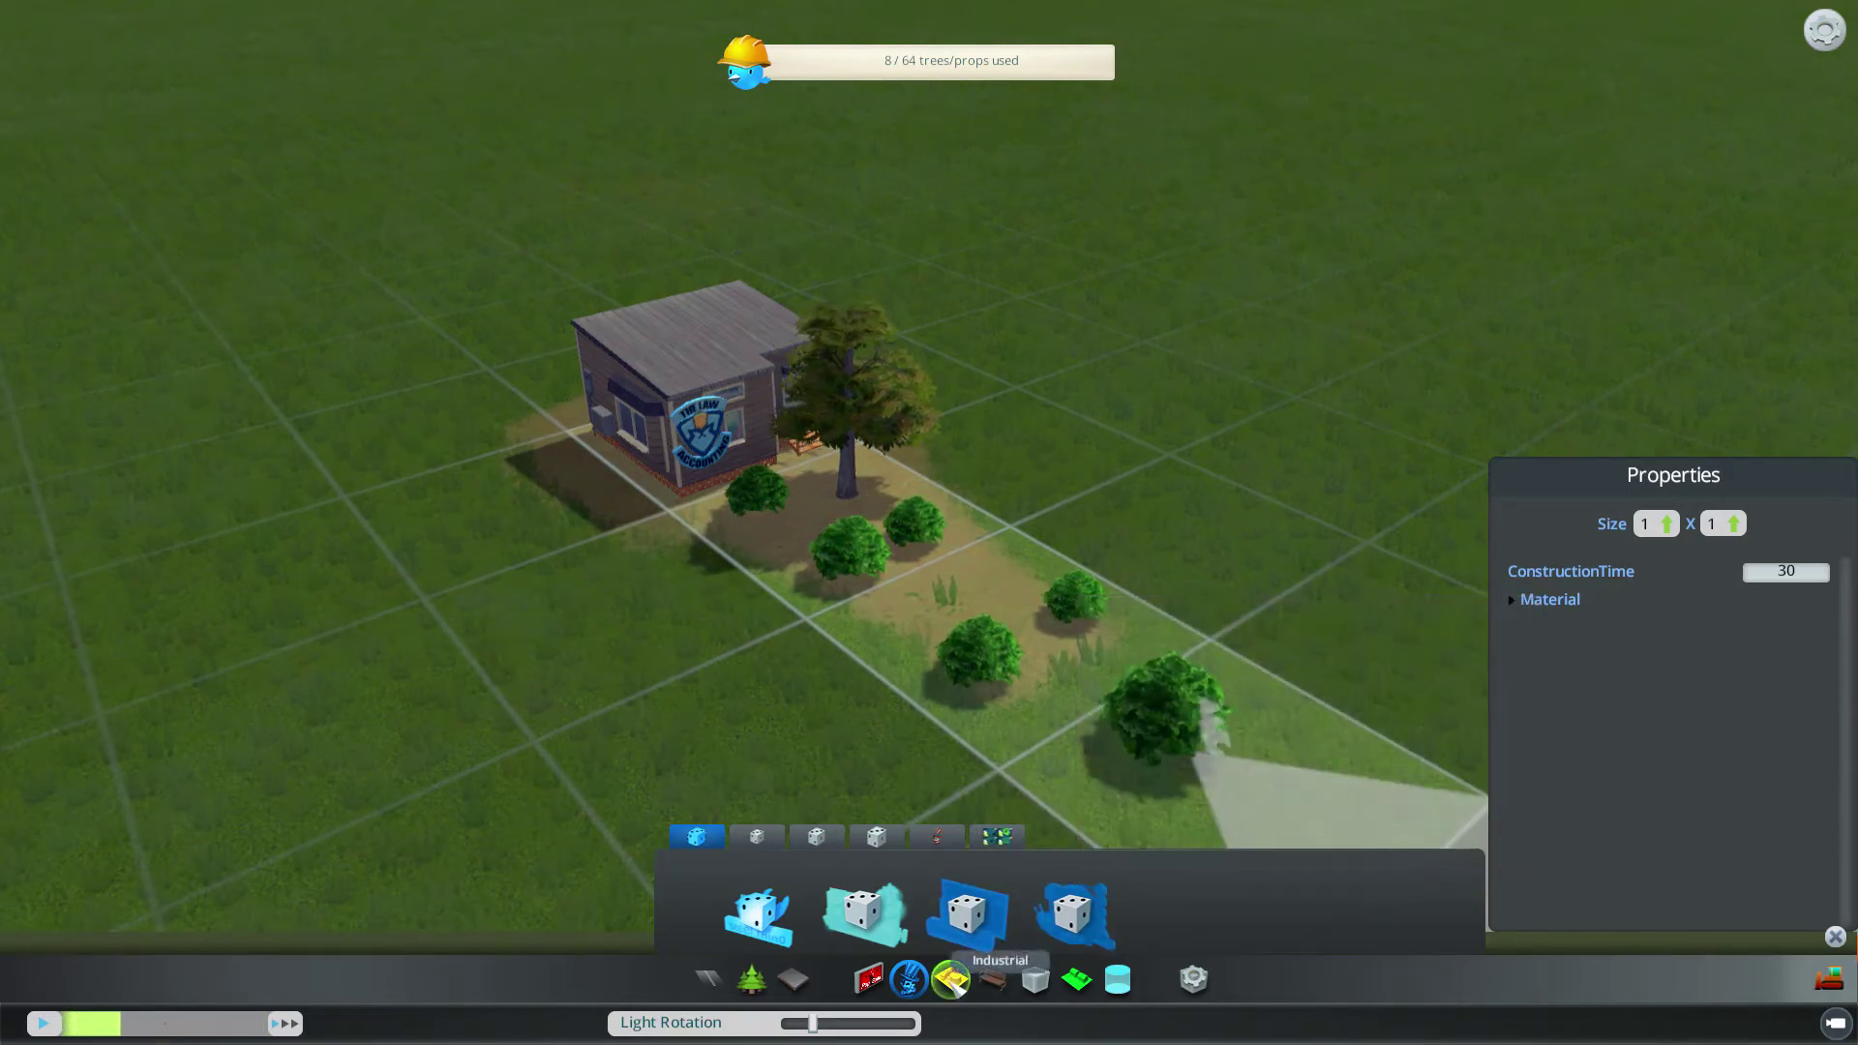
click(997, 836)
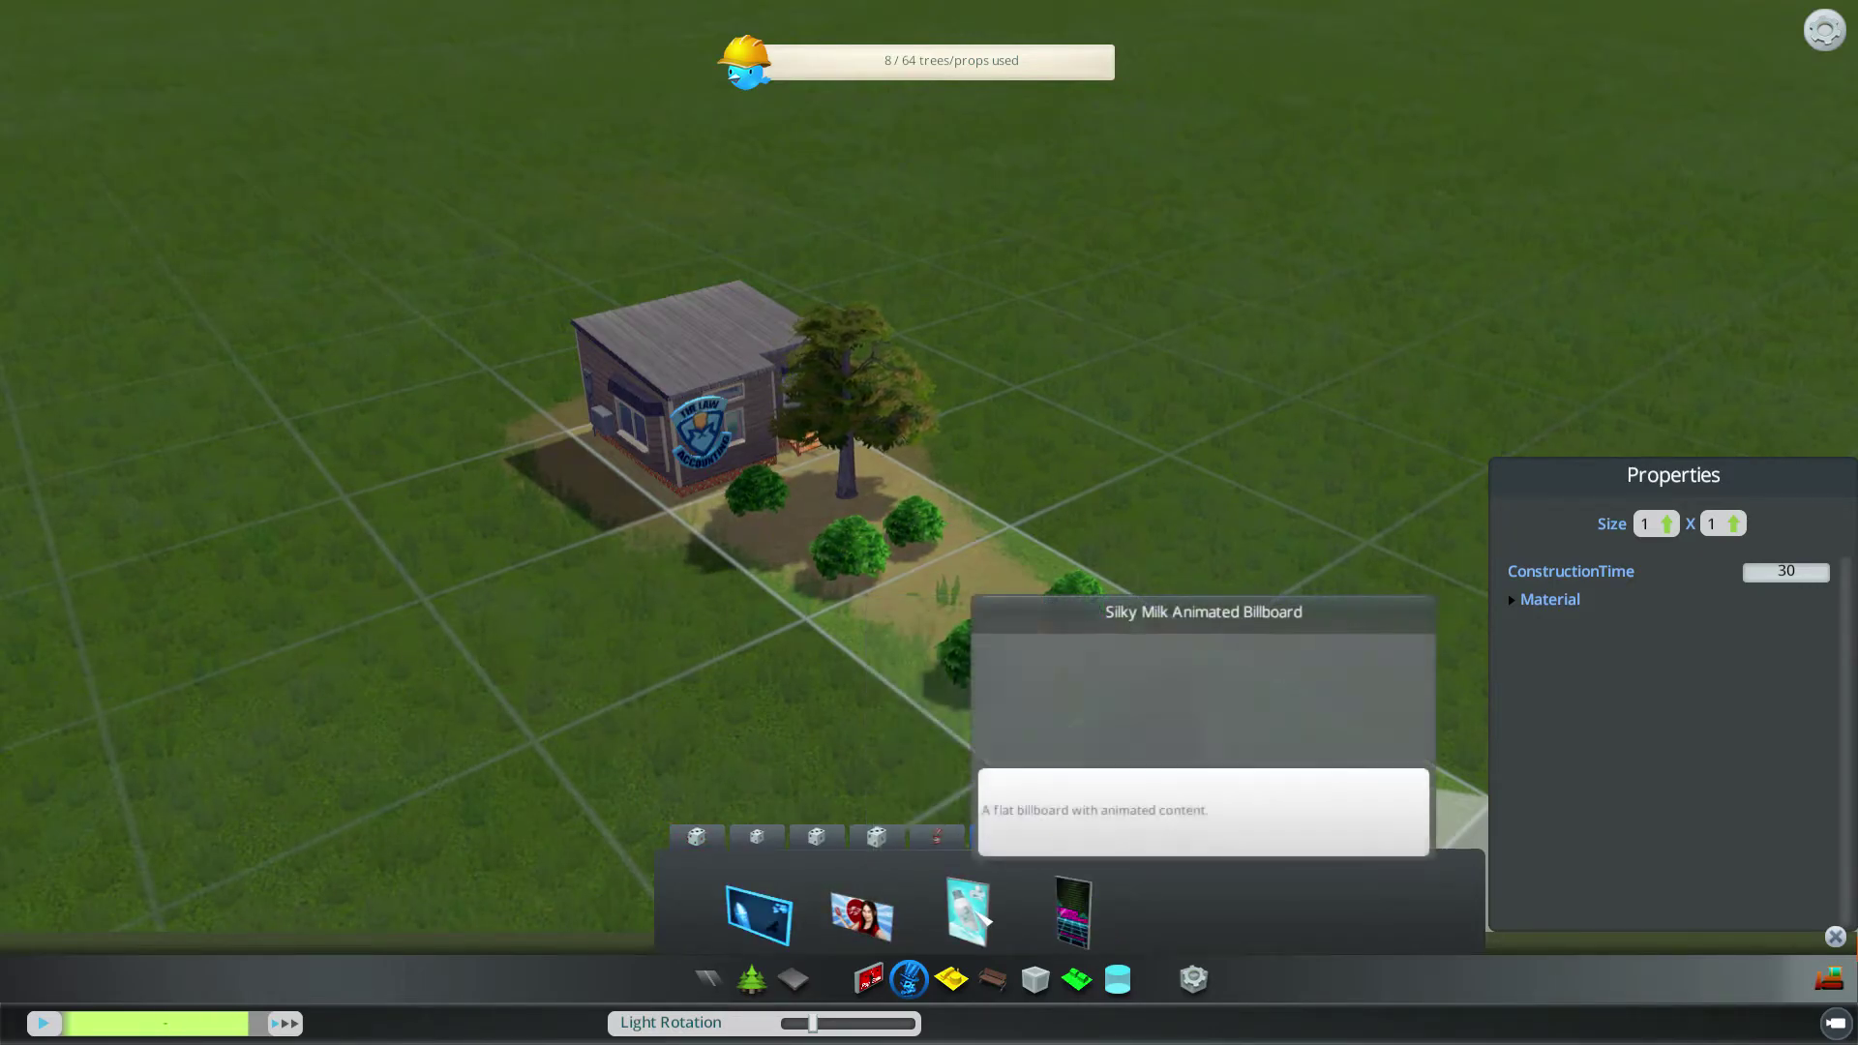
click(954, 982)
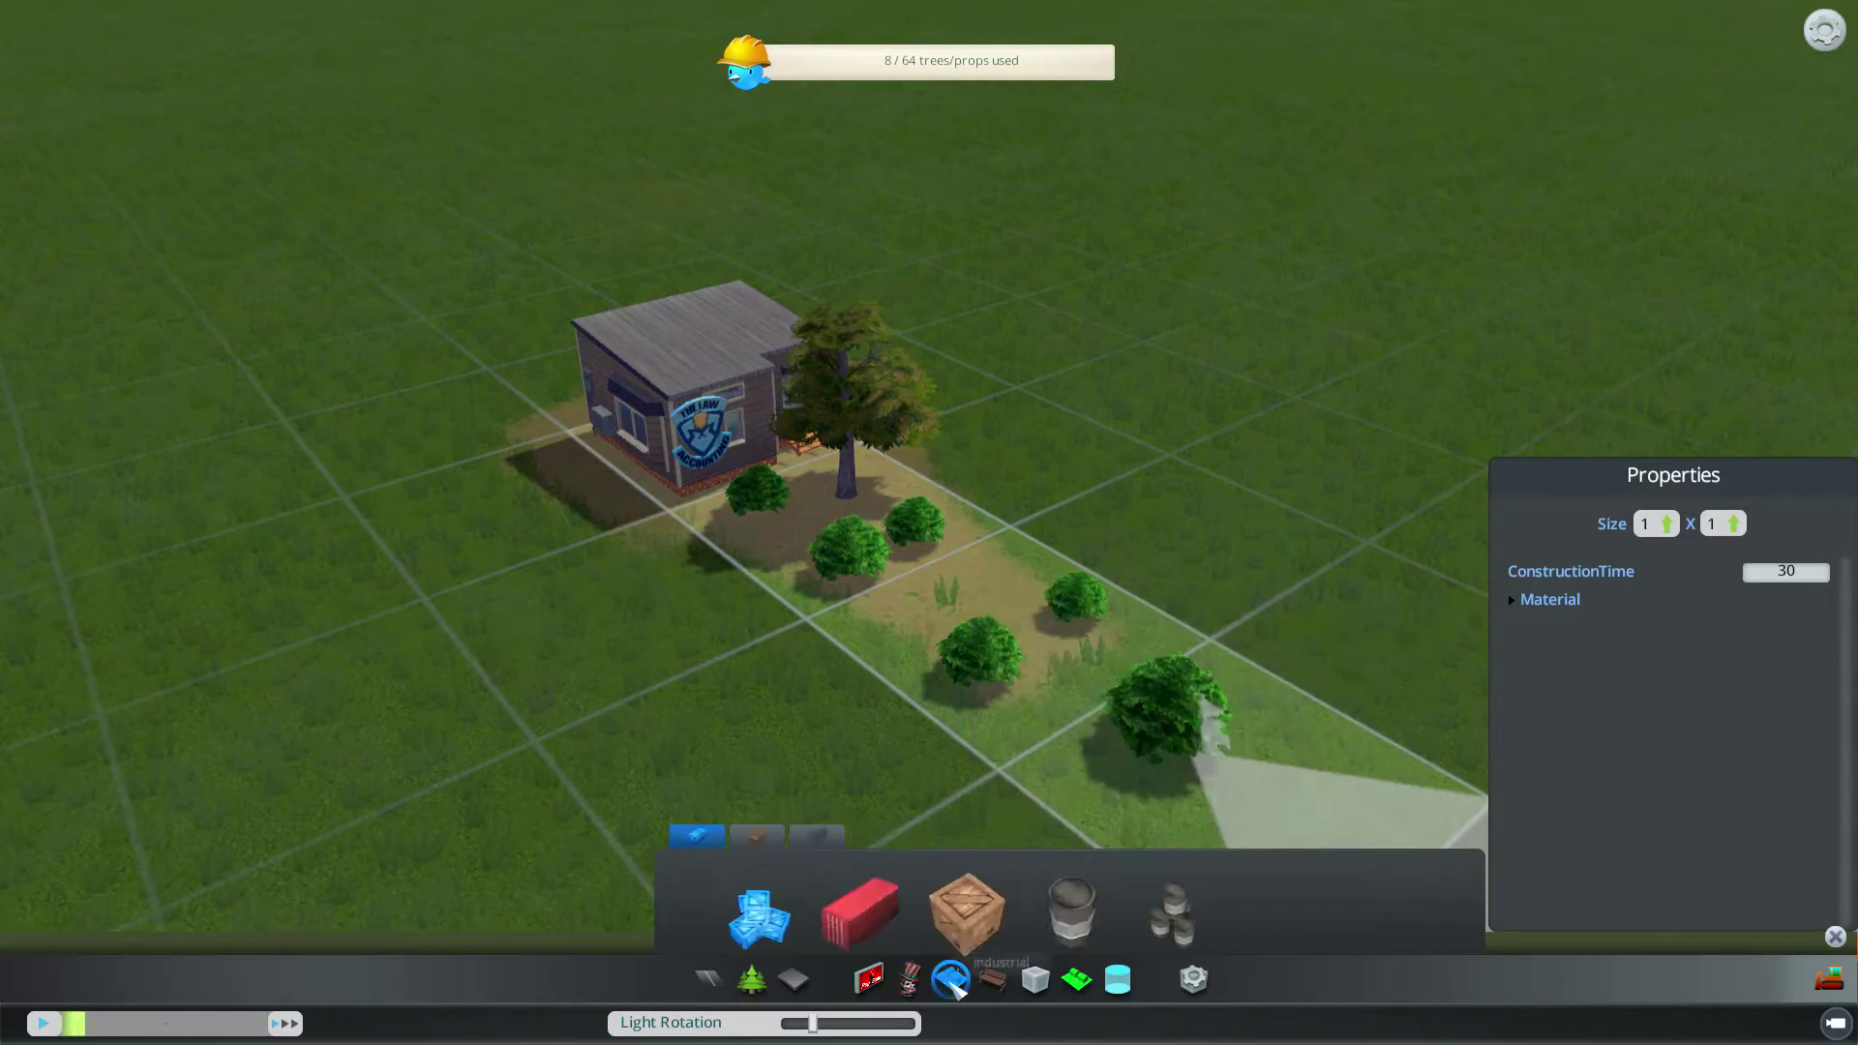
Step: Place a wooden crate and cable spools on the lot
click(966, 915)
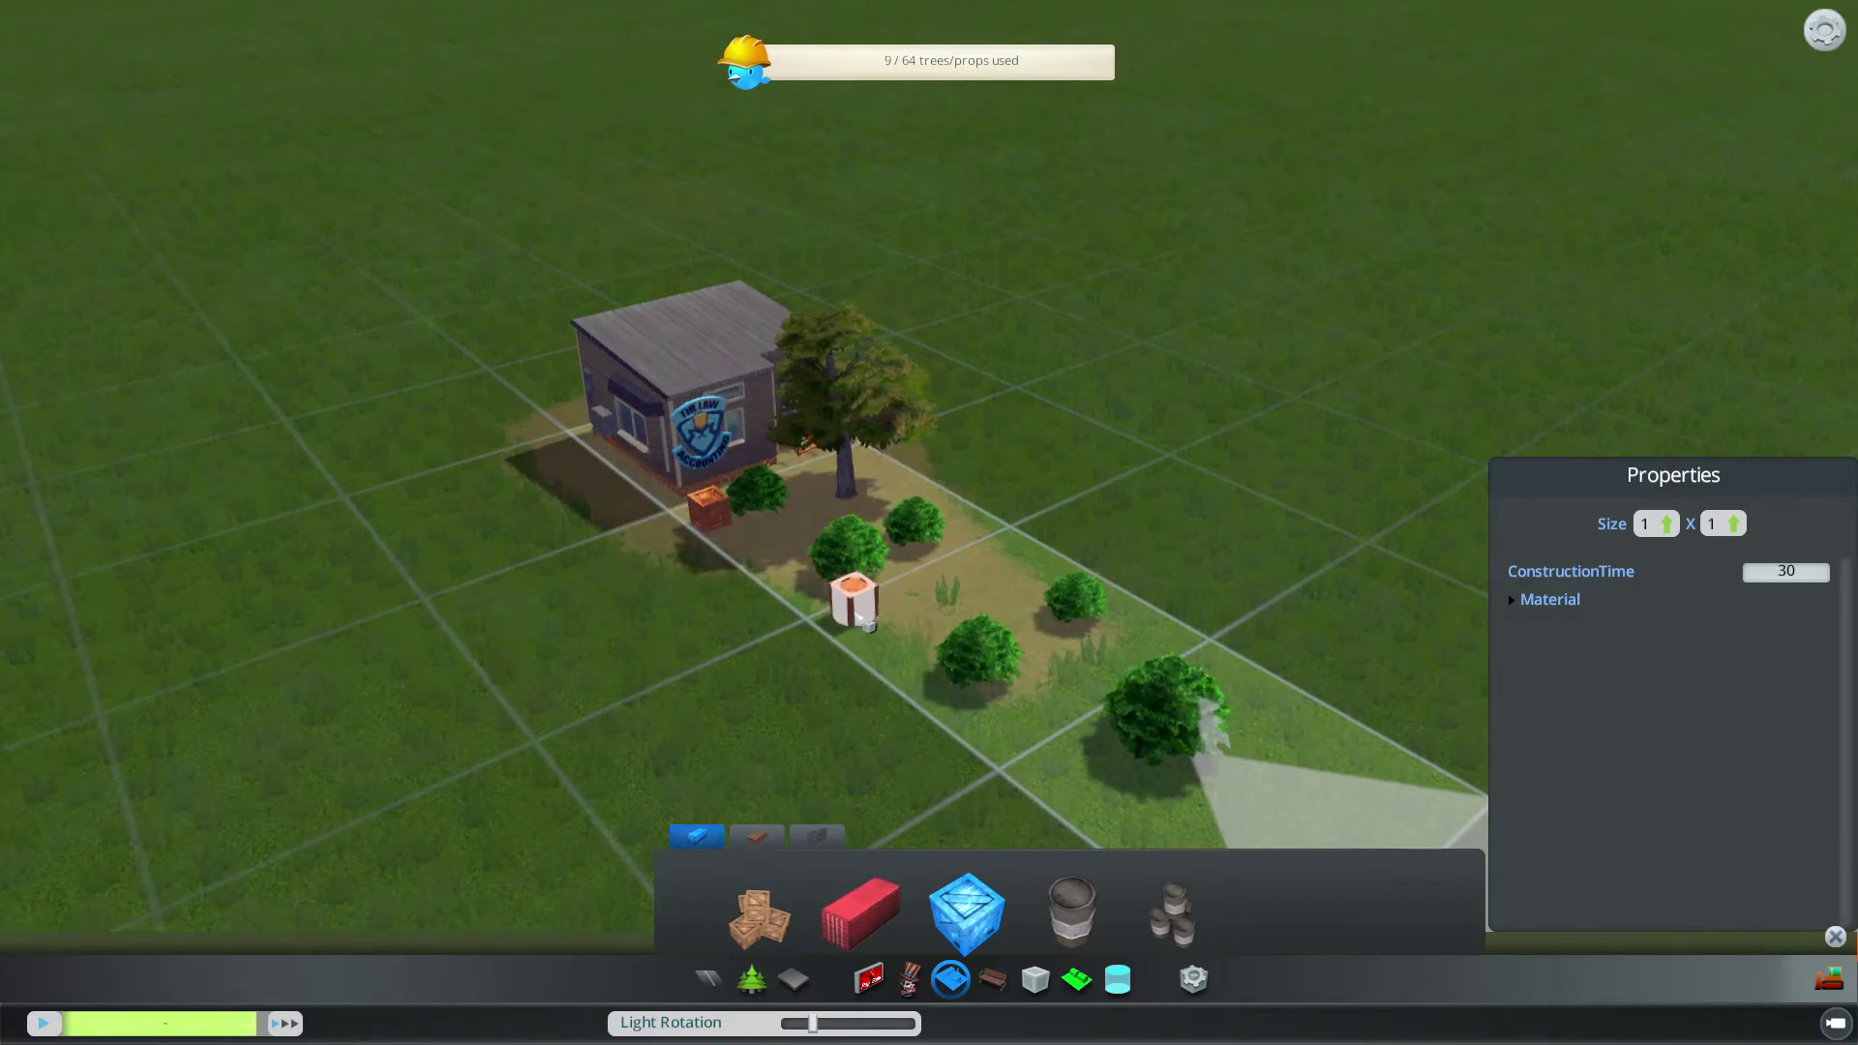
click(857, 618)
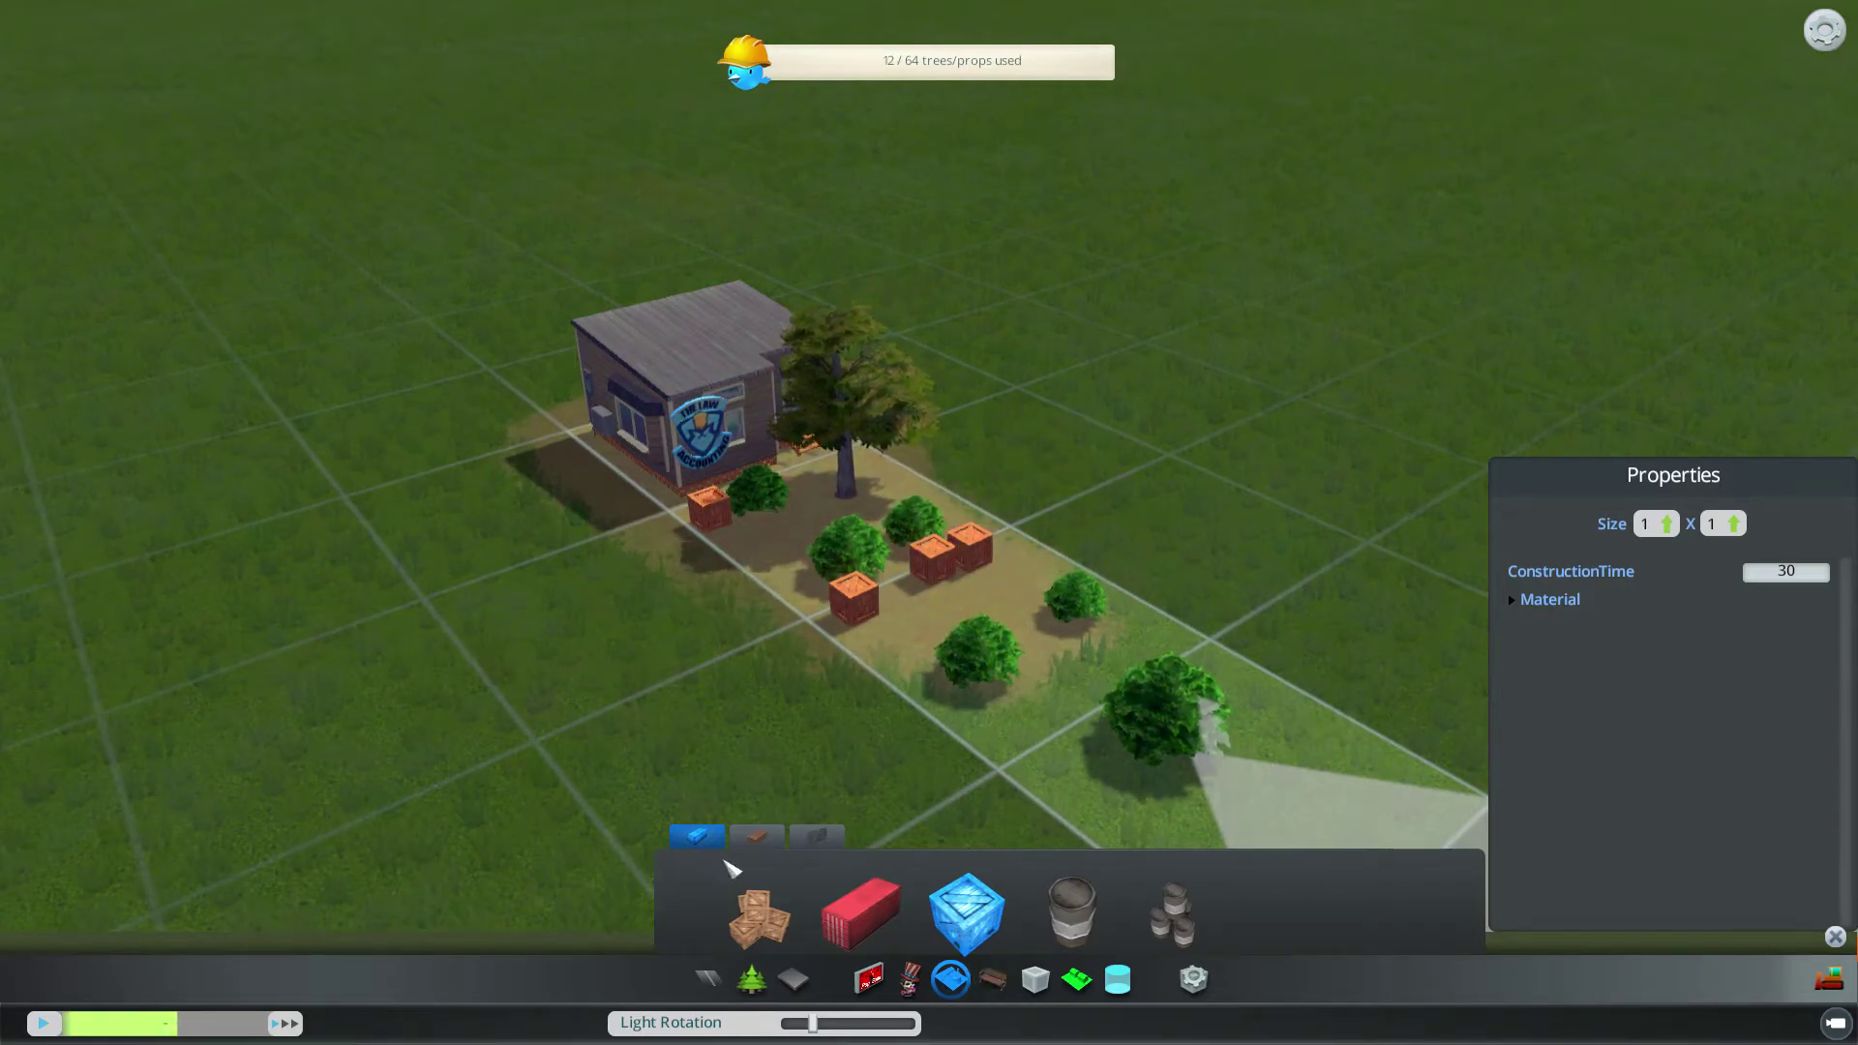
click(764, 844)
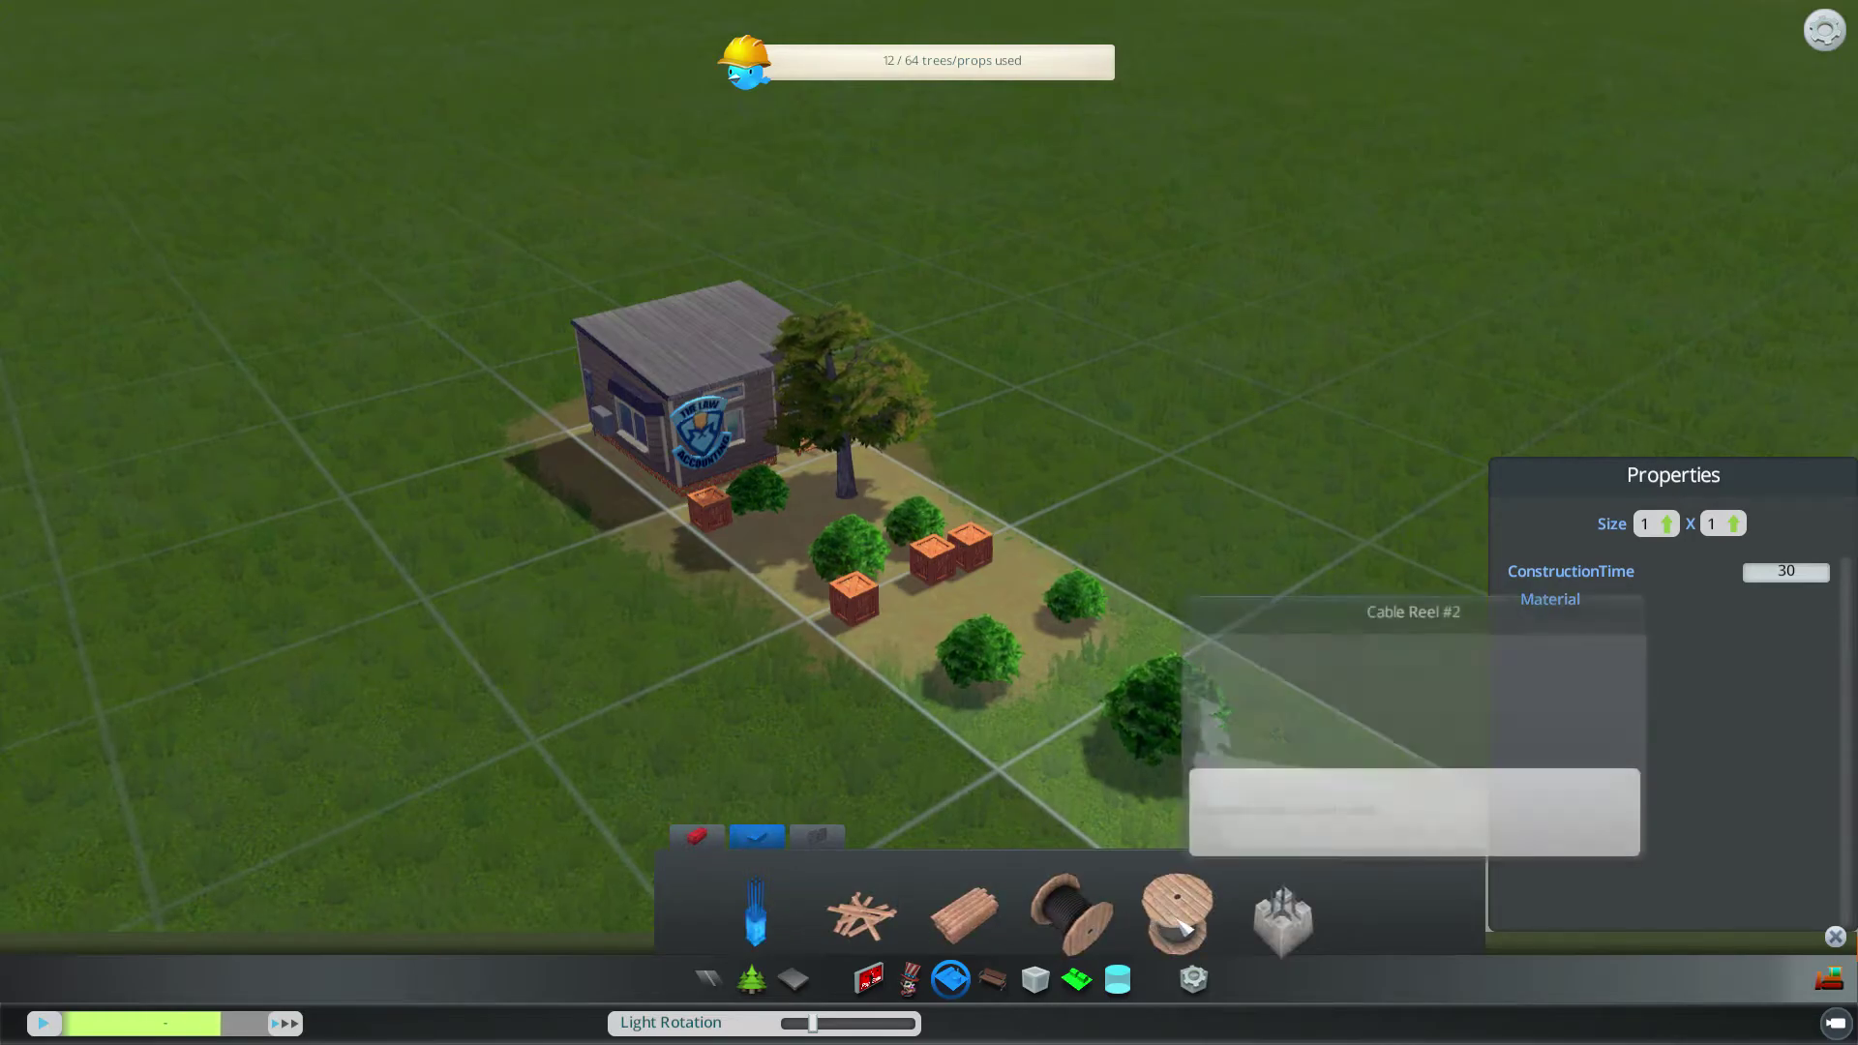
click(1176, 915)
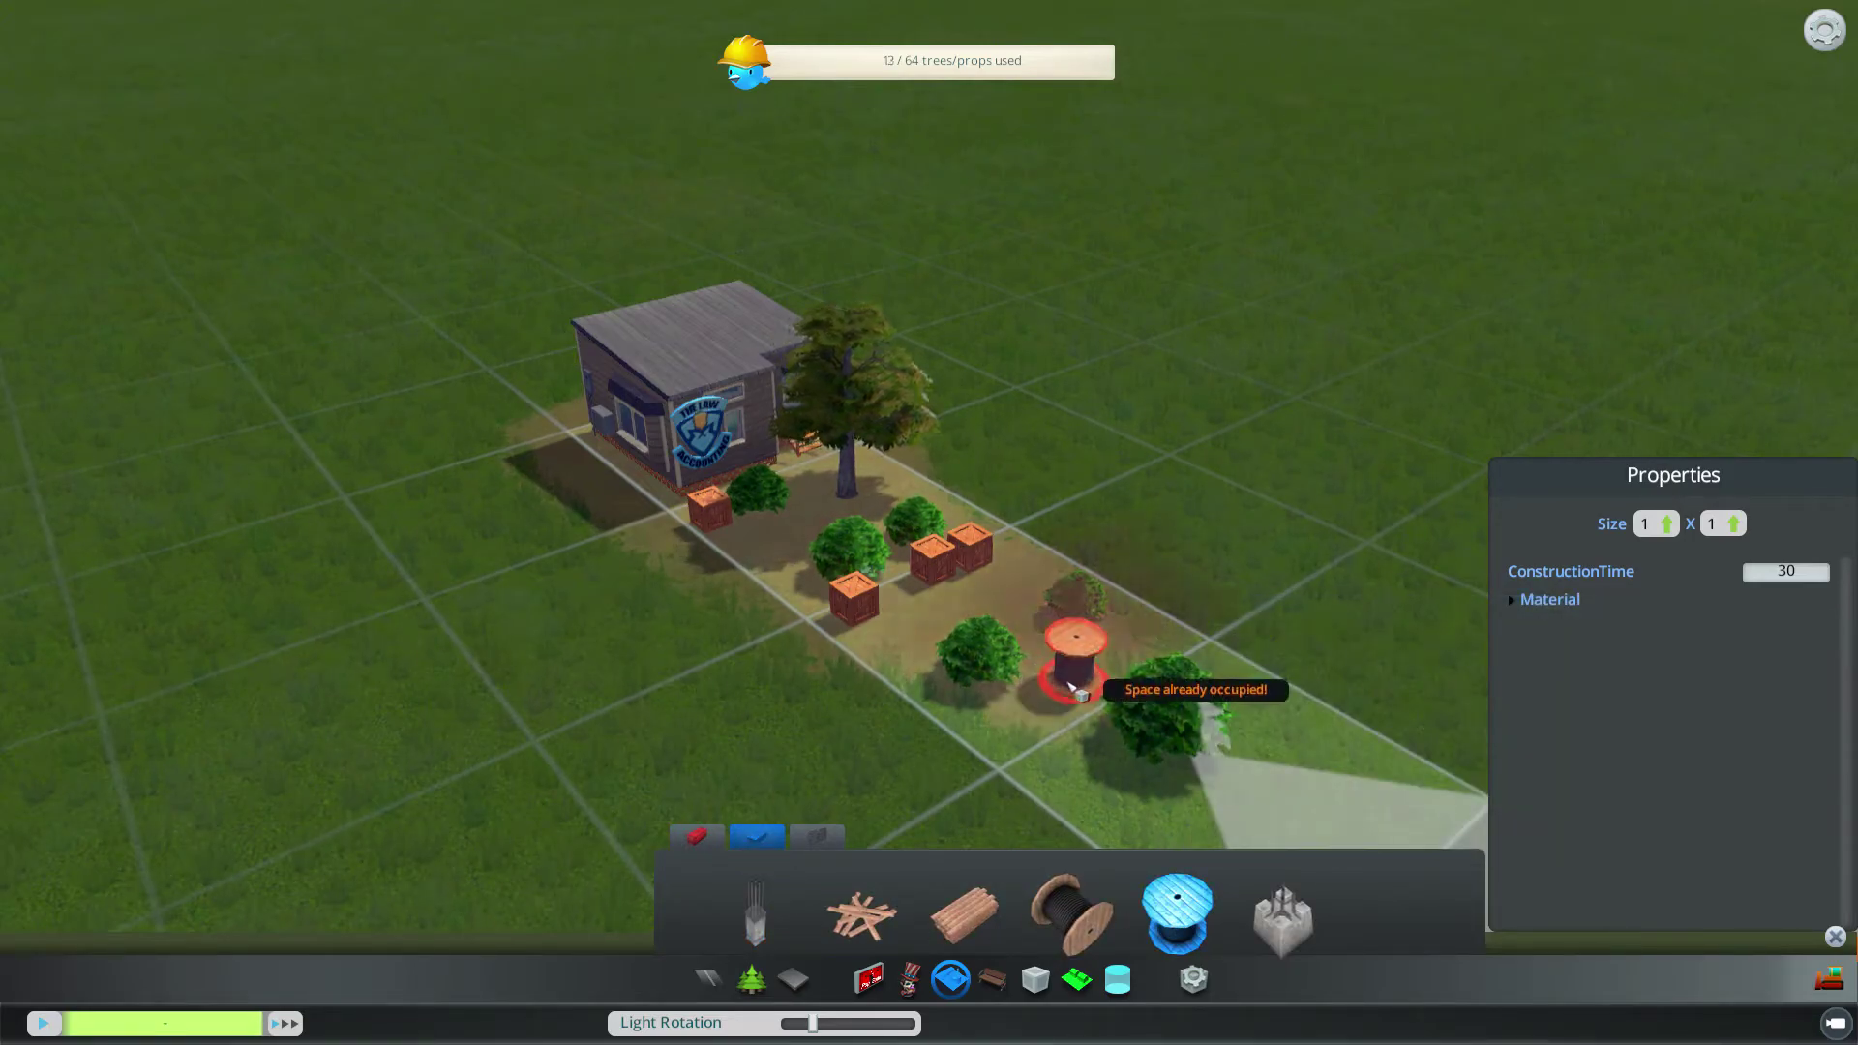
middle_drag(751, 505, 904, 527)
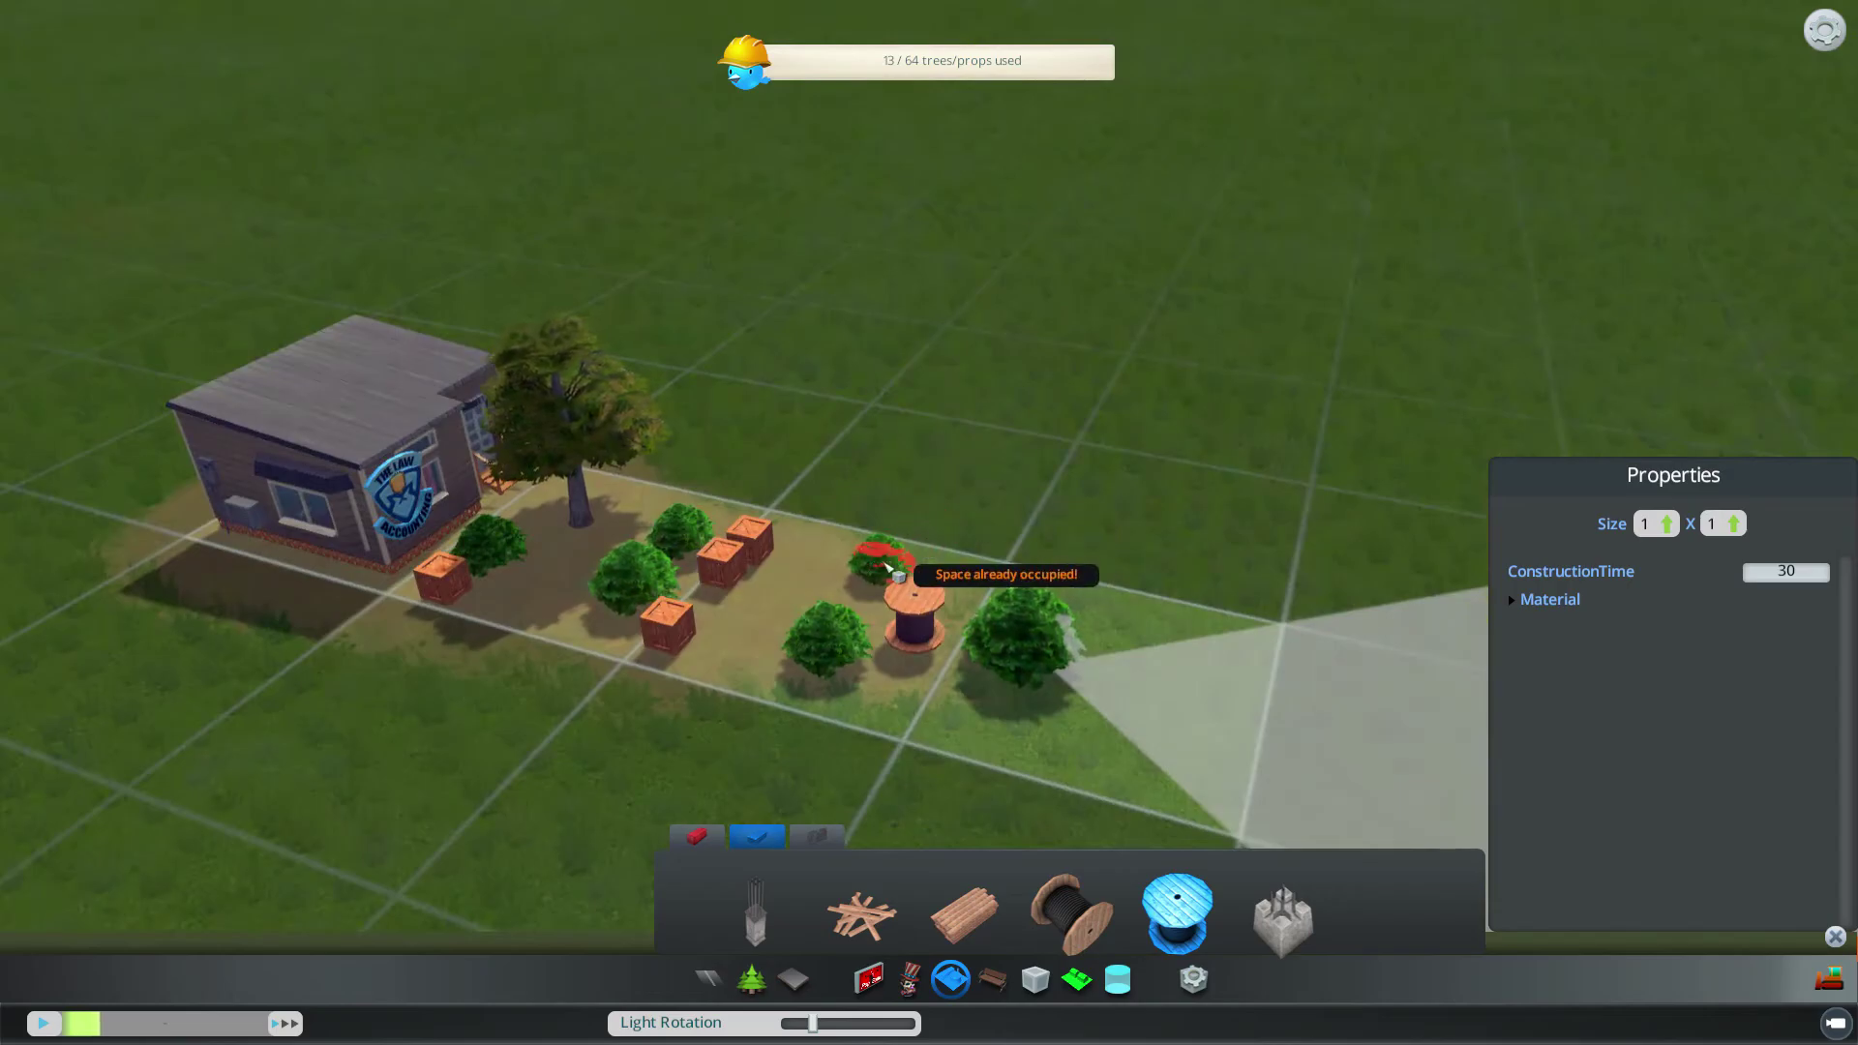
key(a)
click(1104, 566)
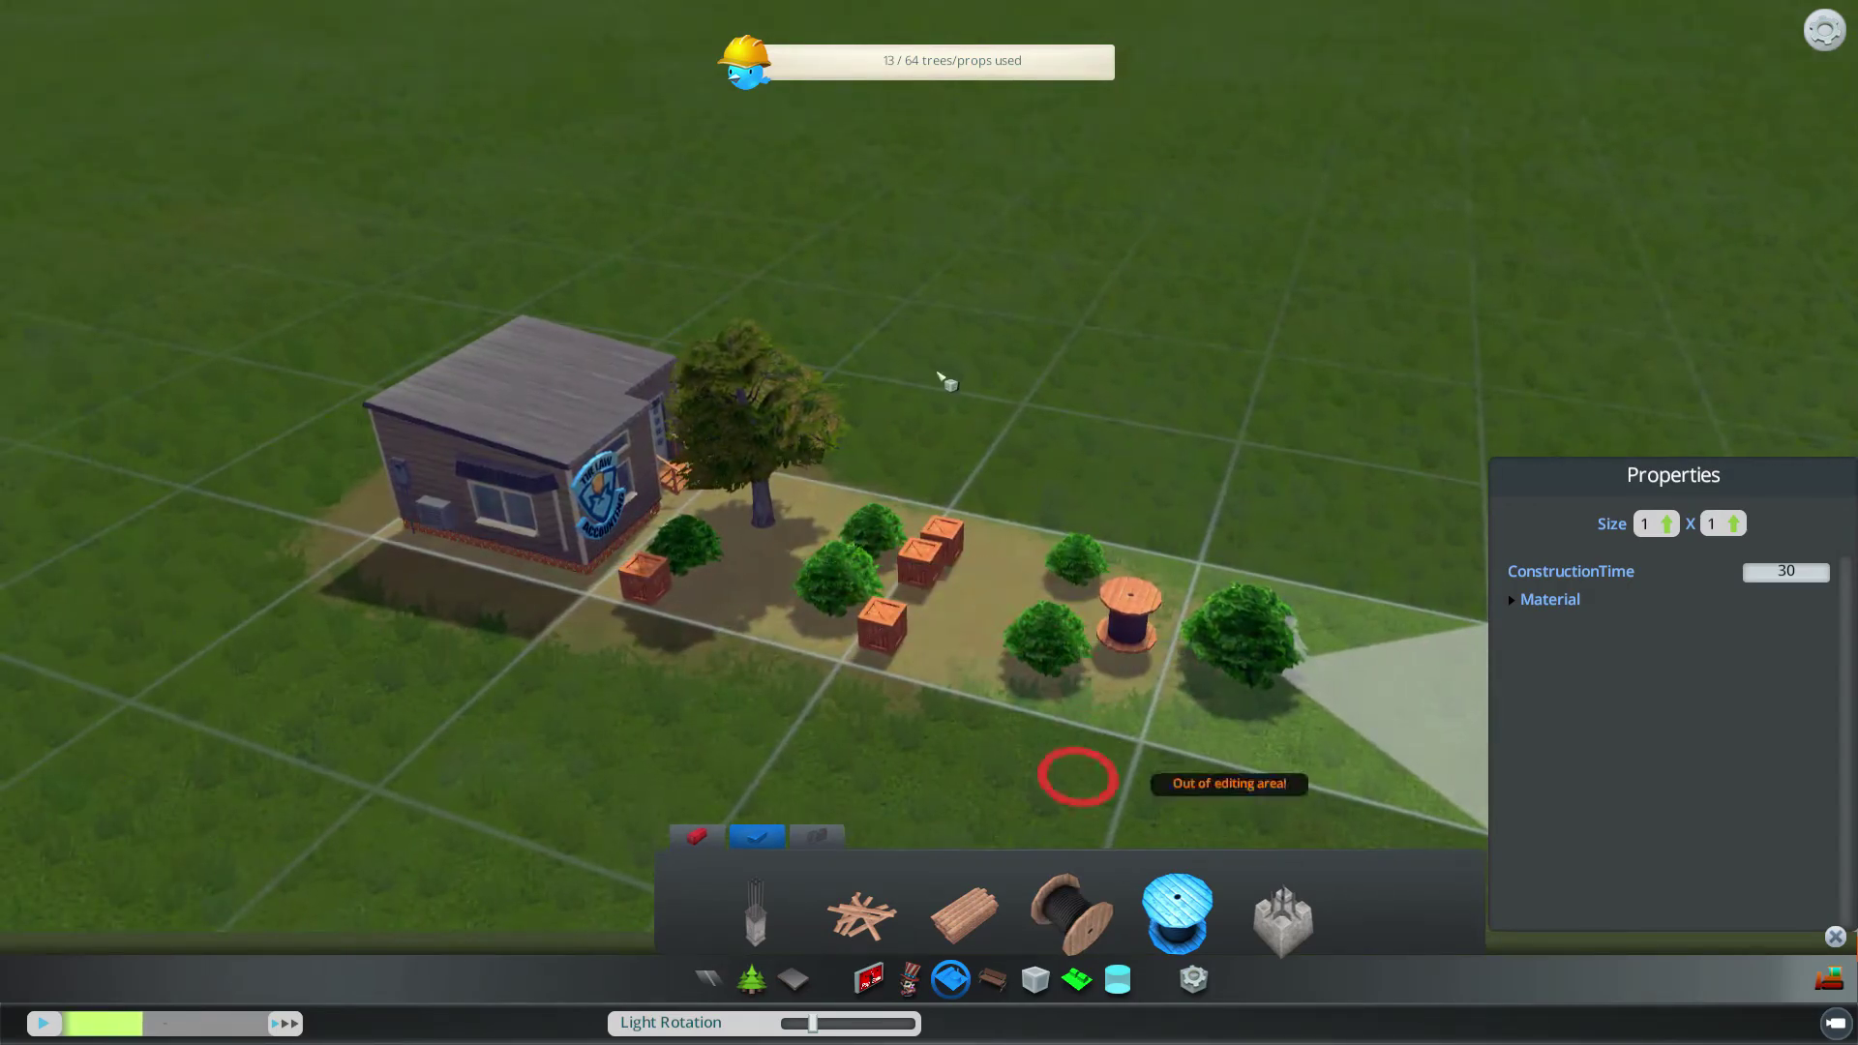
key(Escape)
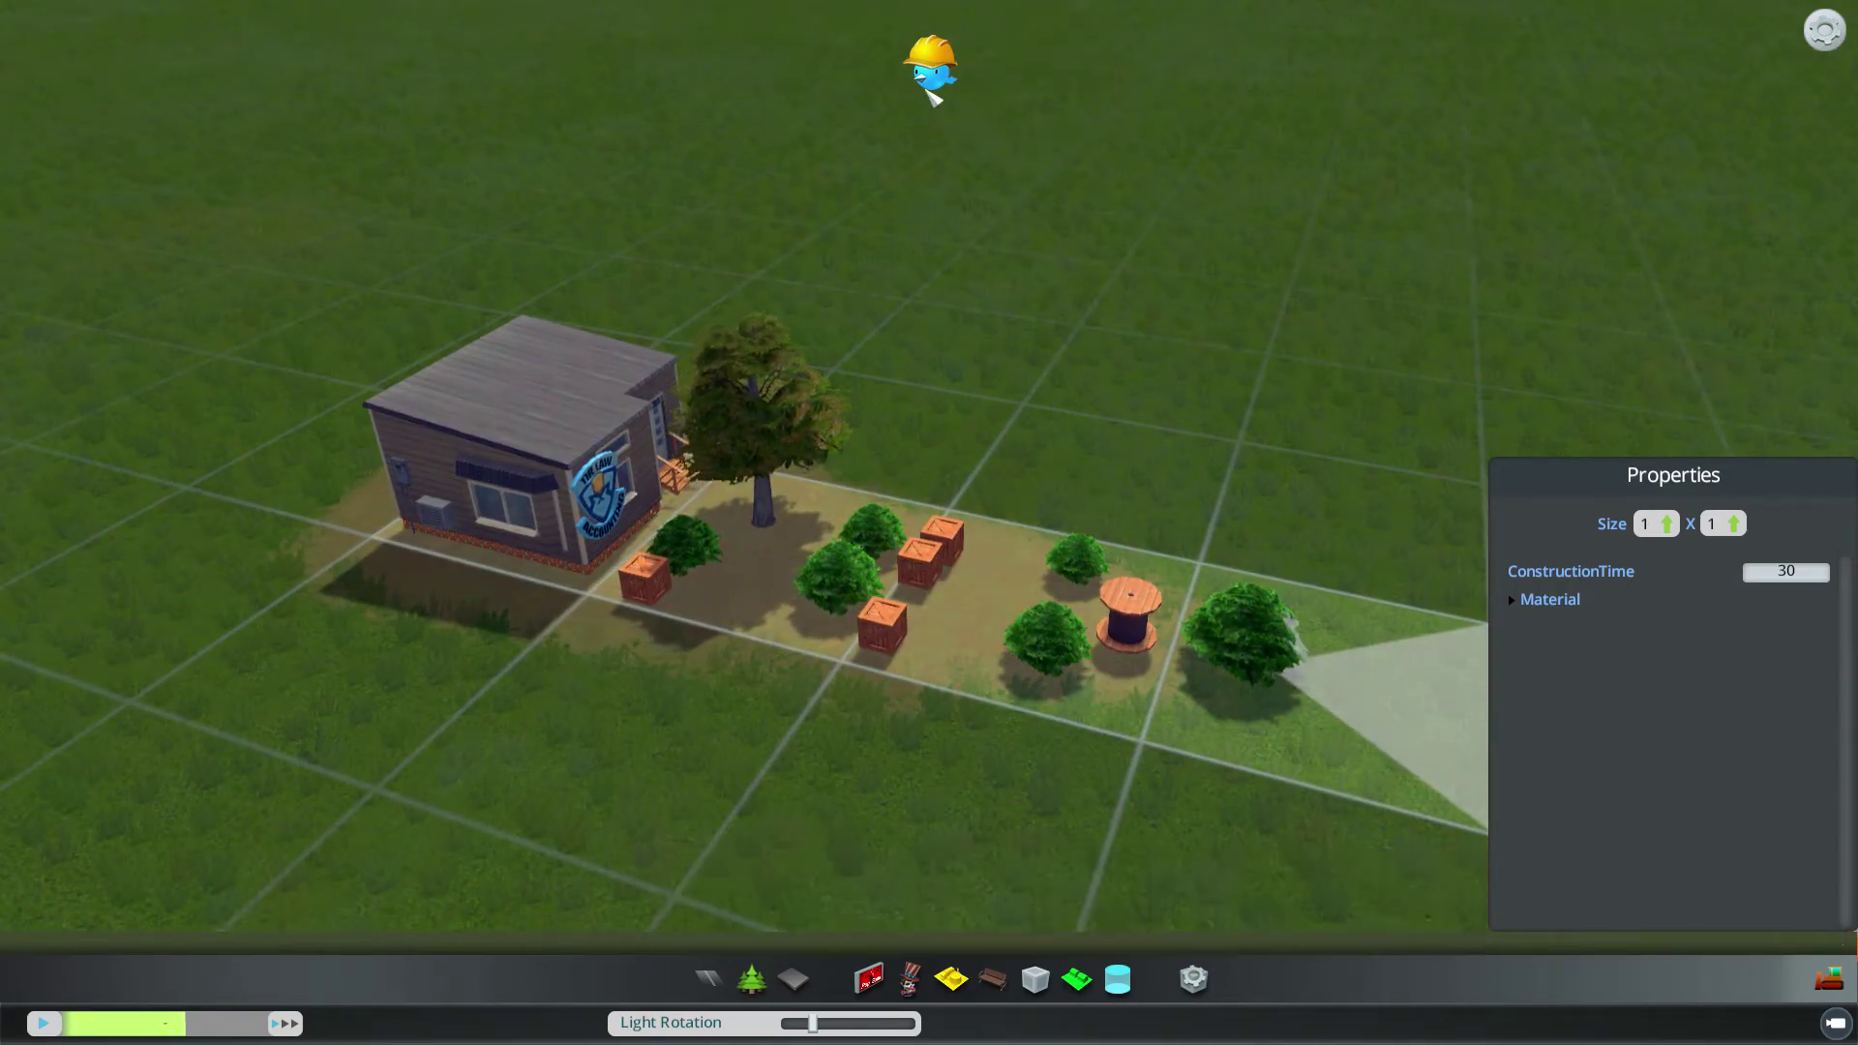
Step: Add two small house props, one beside the tree and one near the crates
click(959, 977)
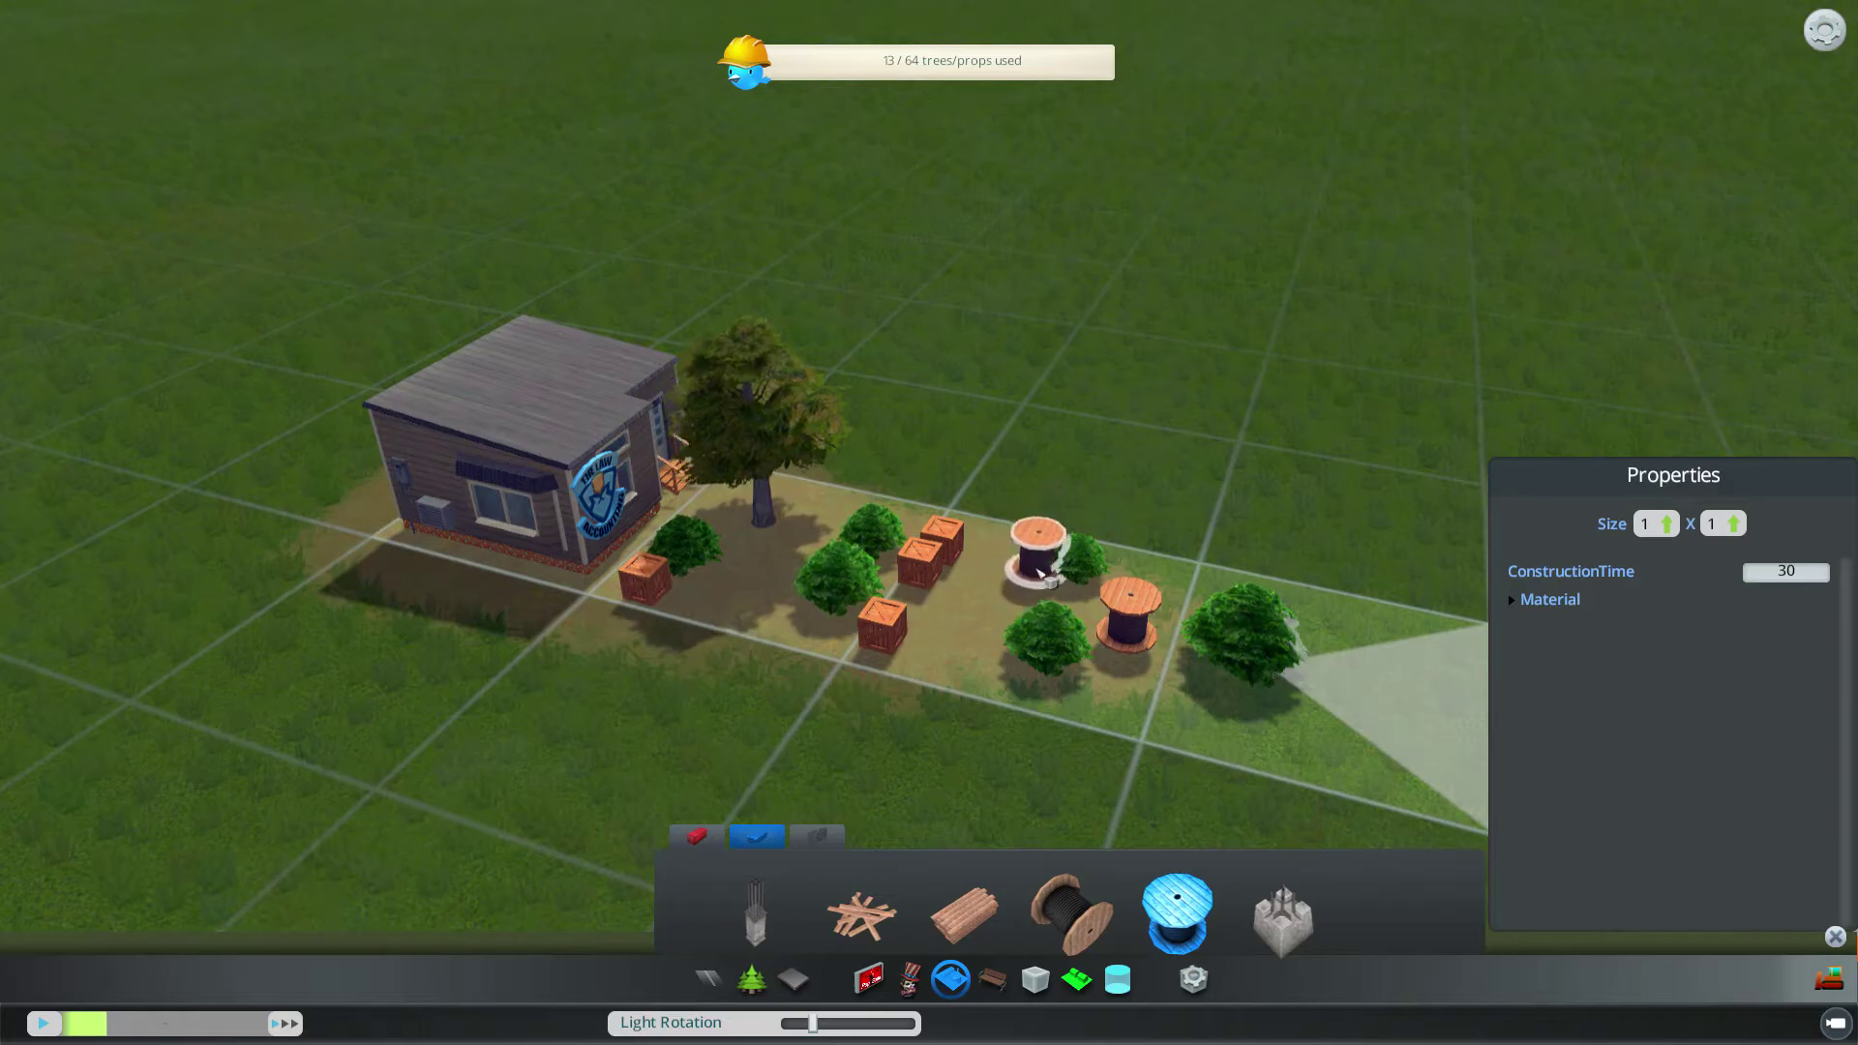
key(q)
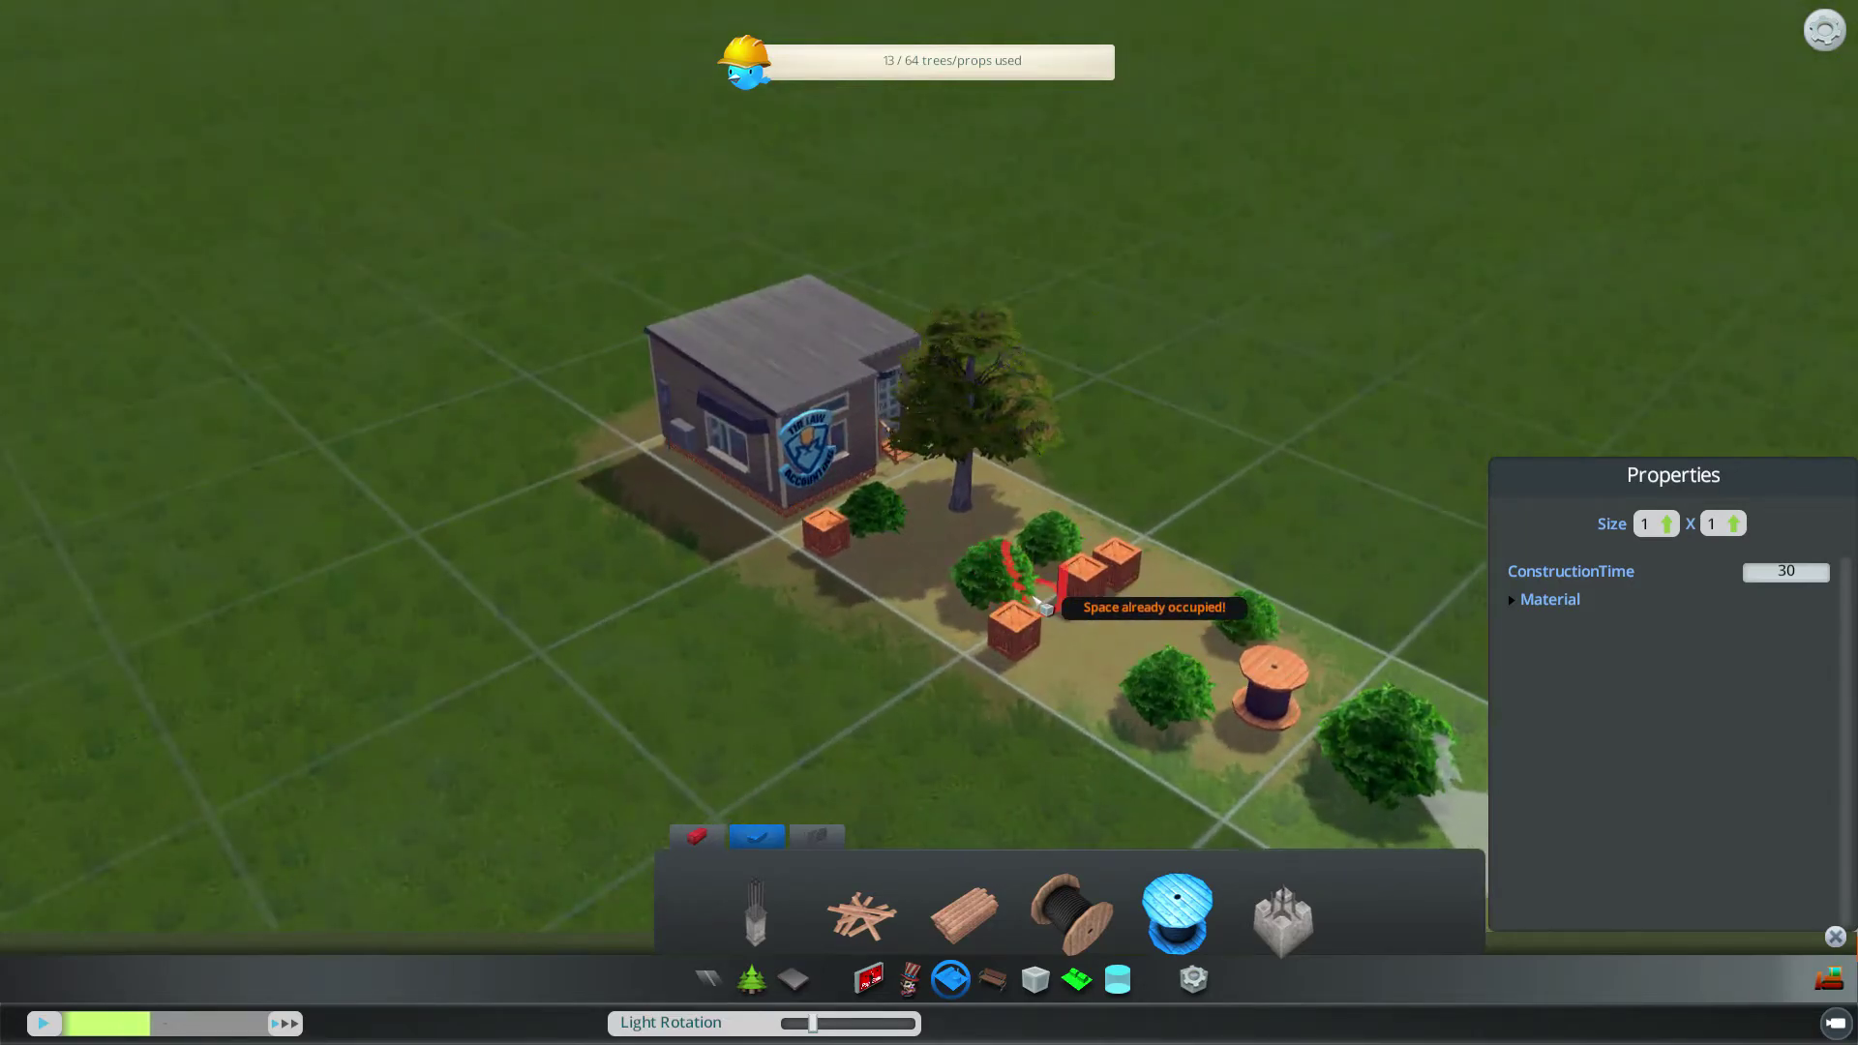
click(992, 979)
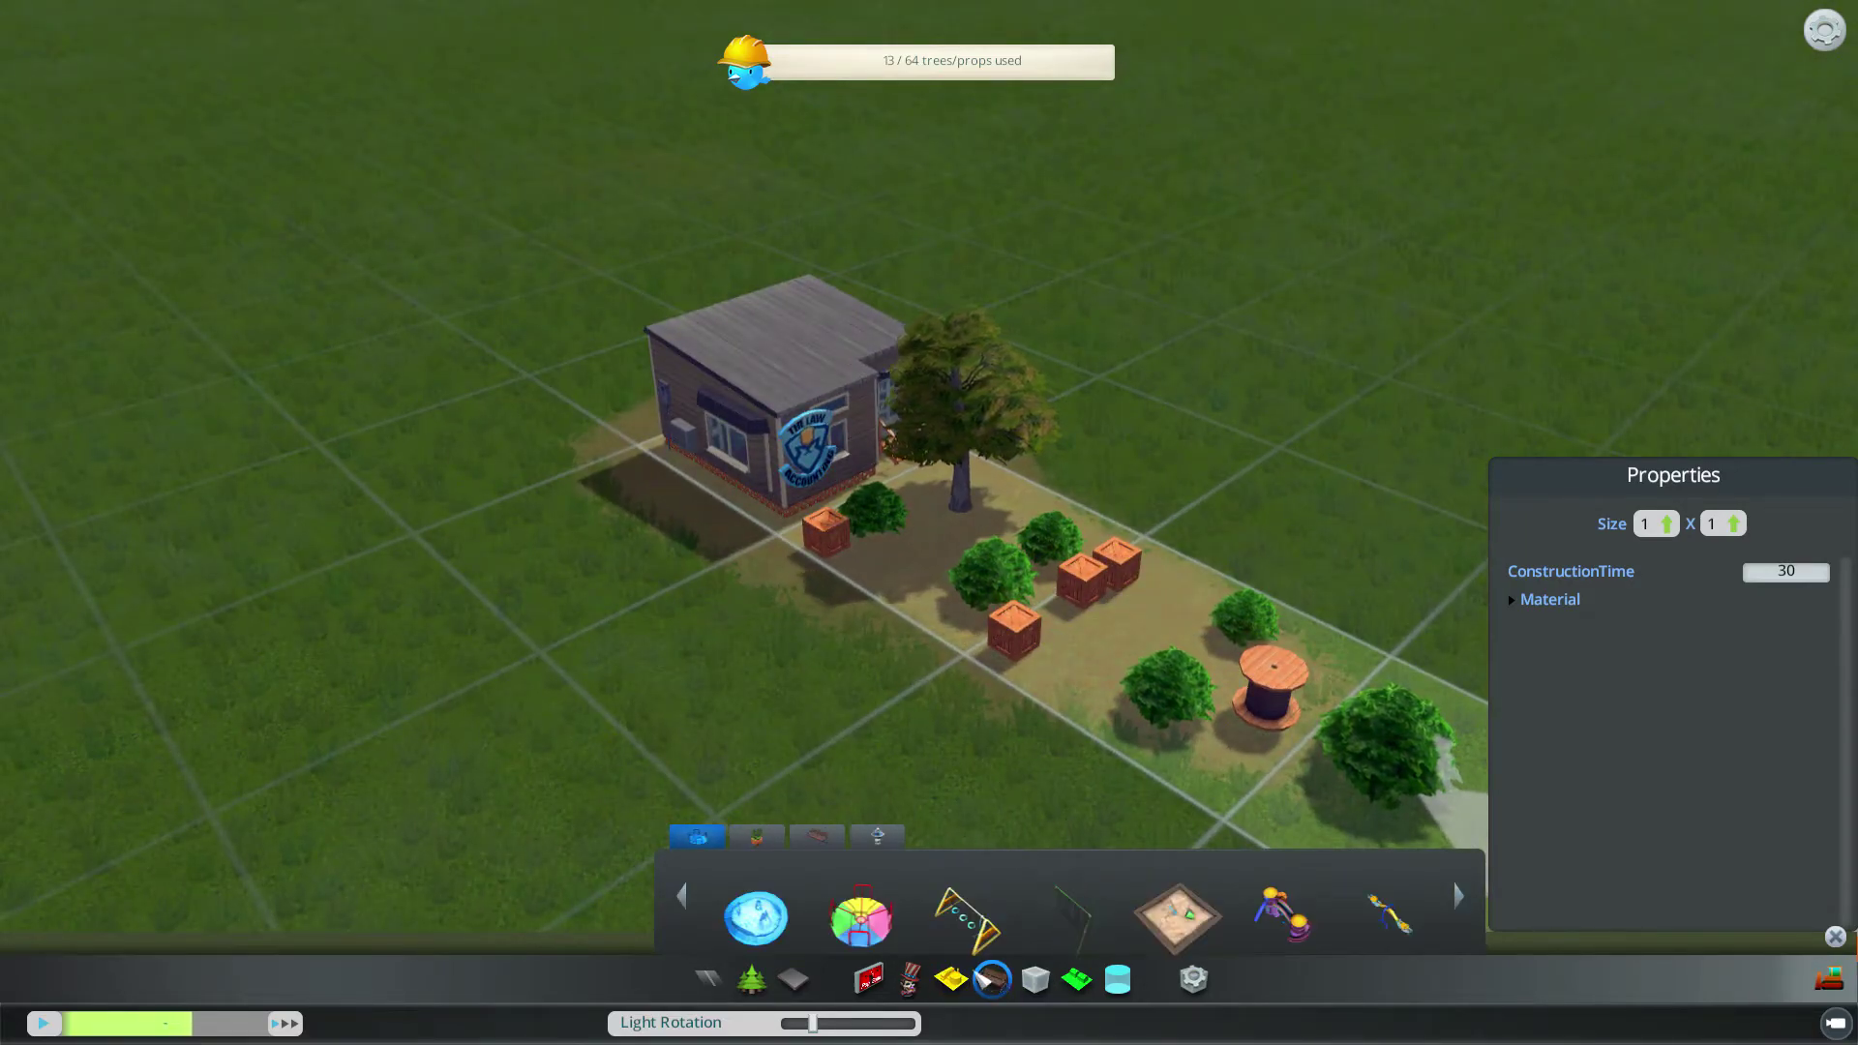
click(1040, 983)
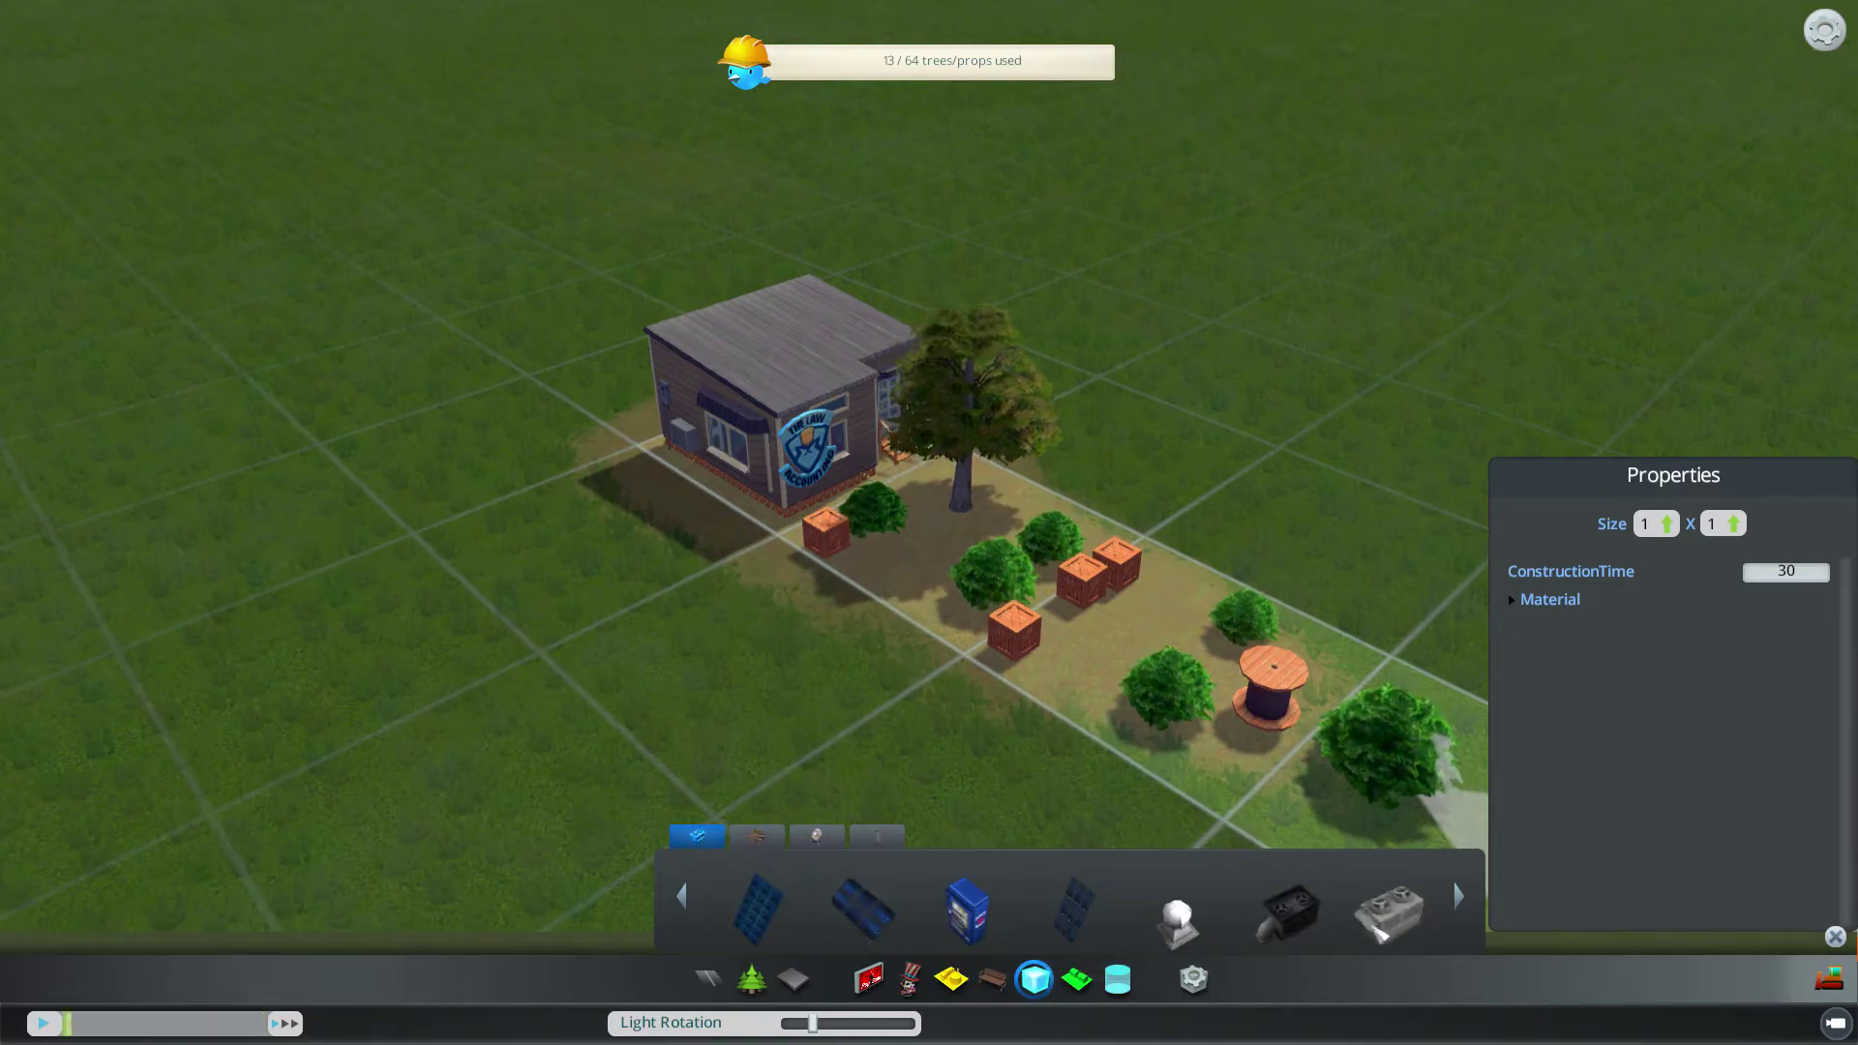
click(1077, 979)
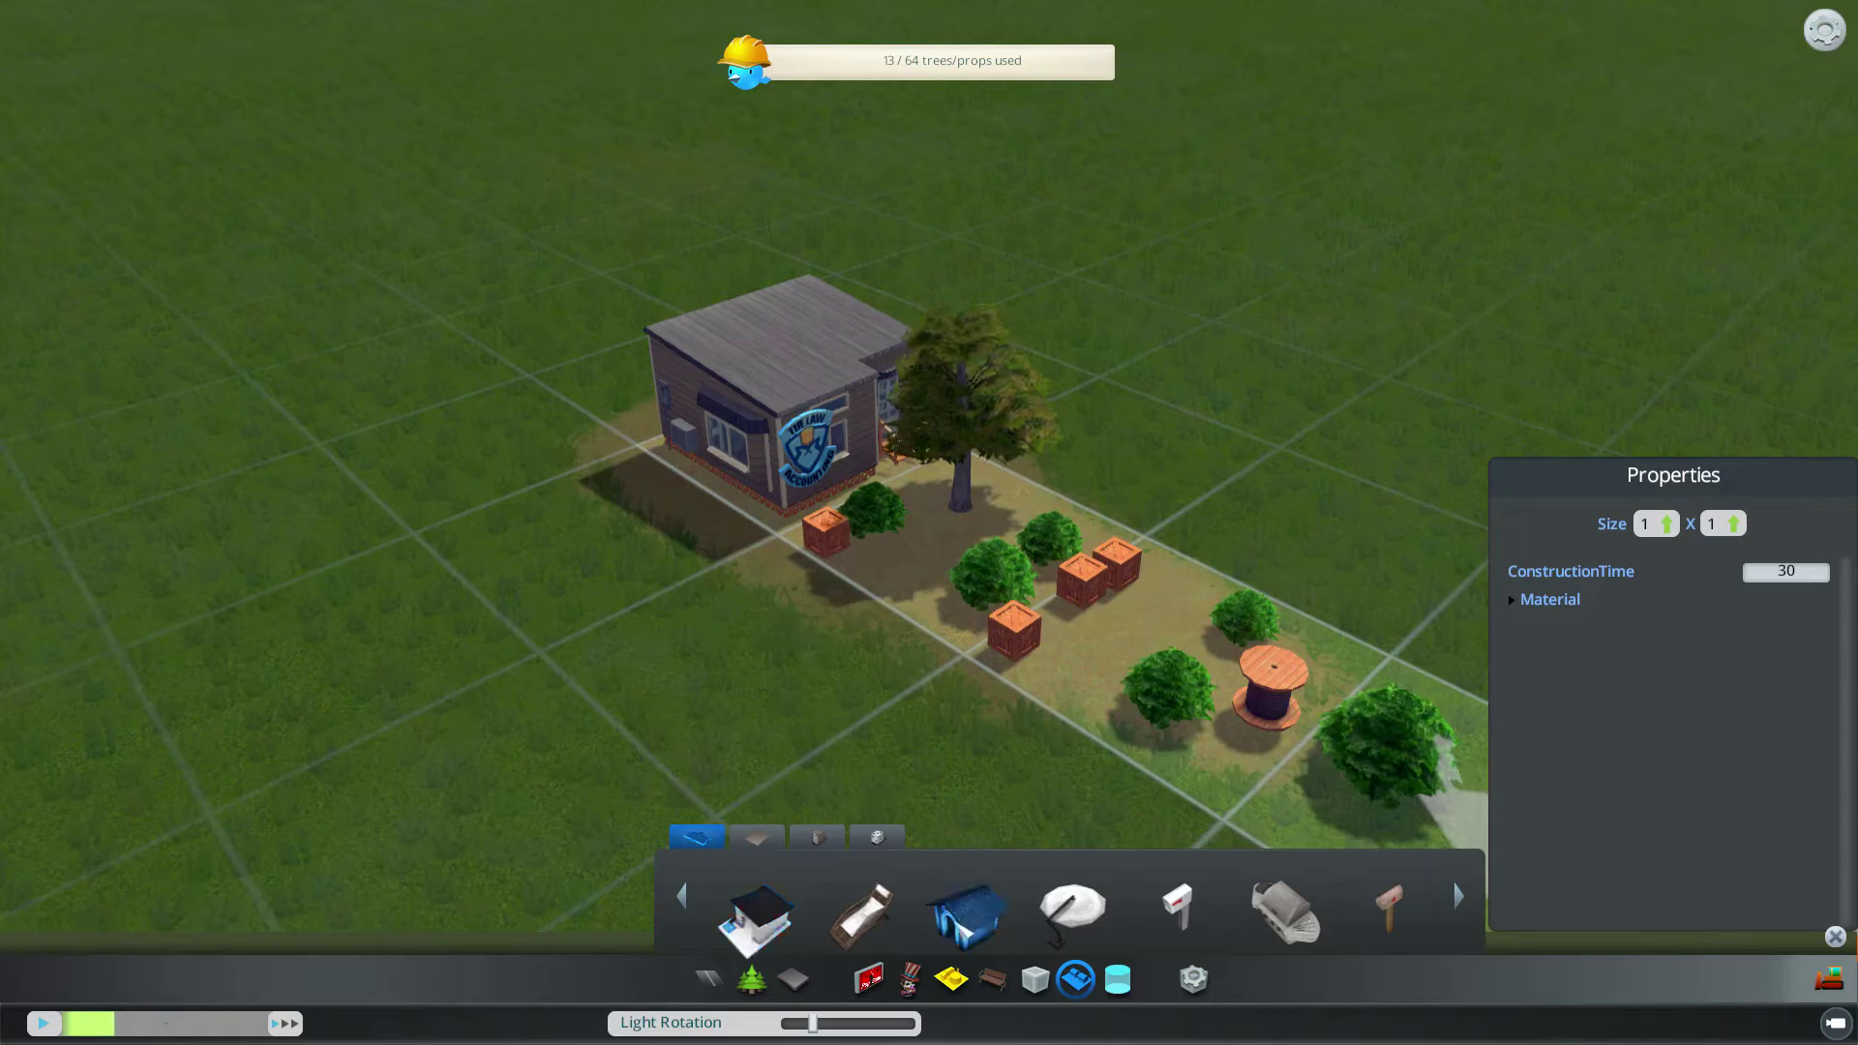
click(960, 523)
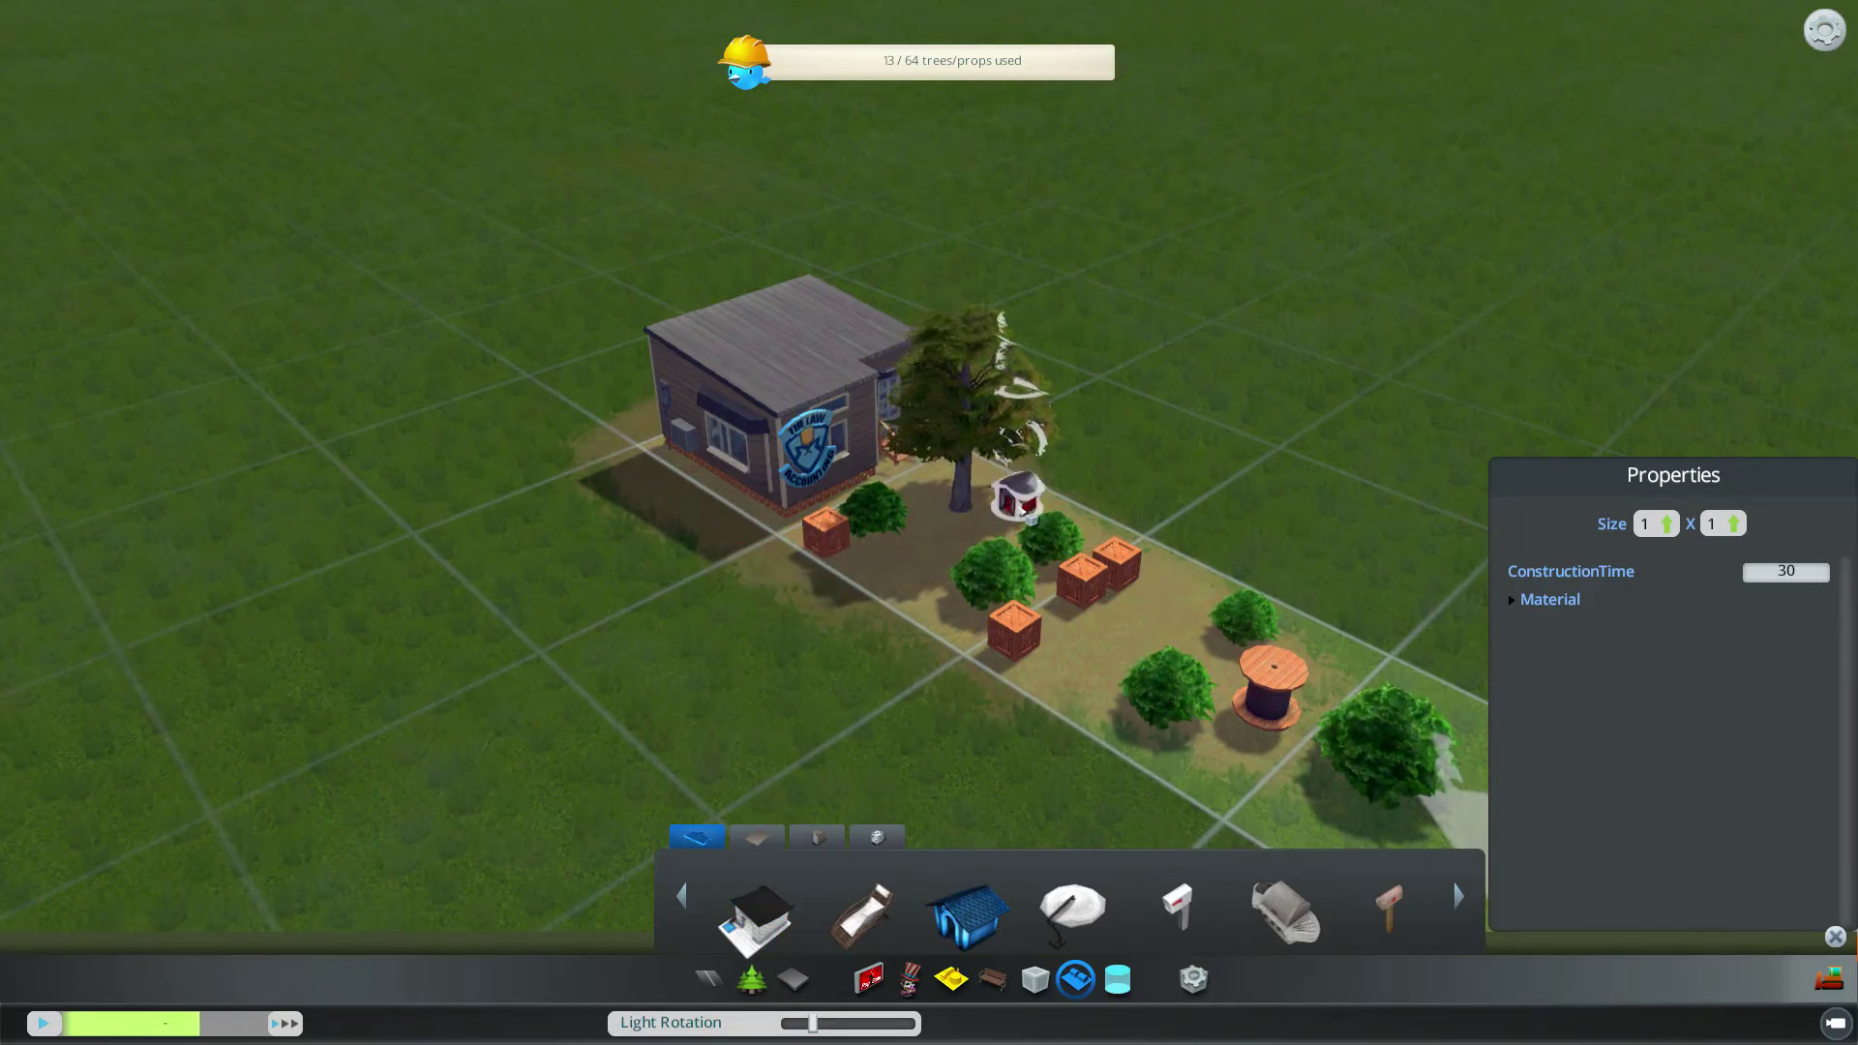
drag(1019, 498, 1065, 518)
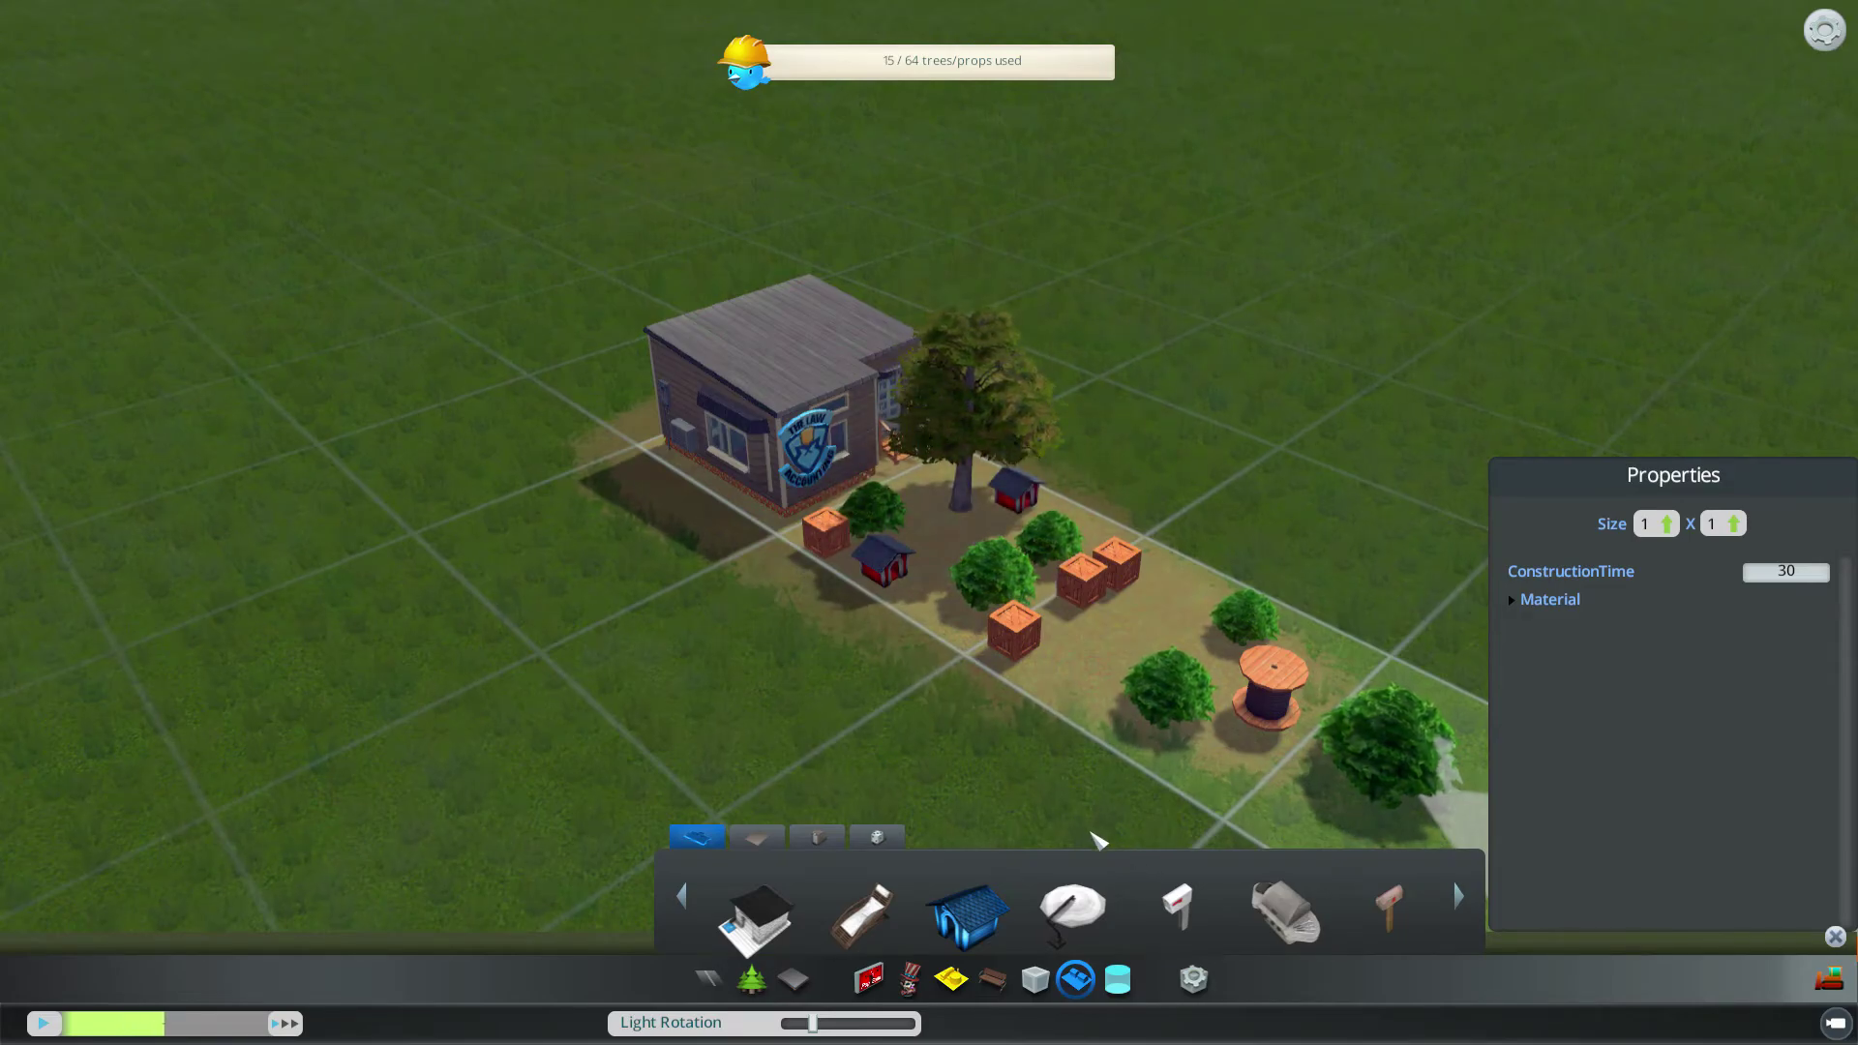
Step: Place a hang-around gathering marker in the yard behind the house
click(1075, 978)
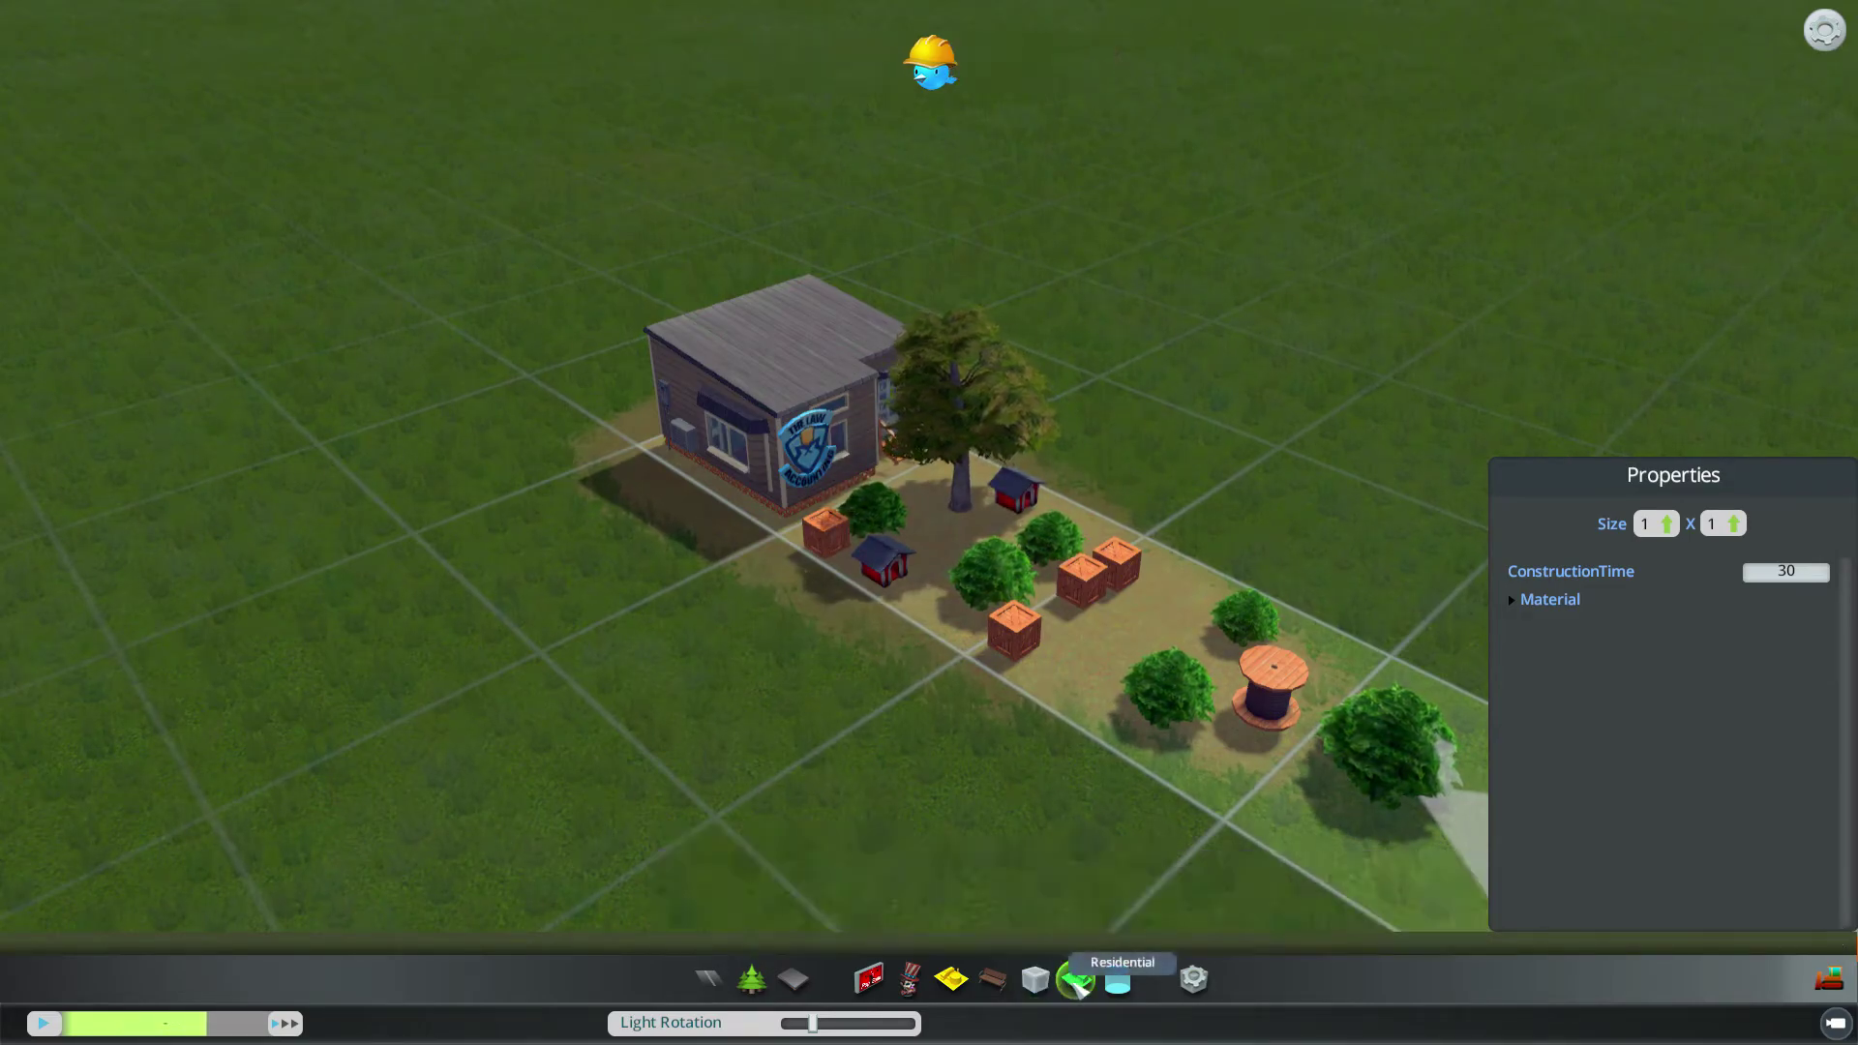
click(1123, 982)
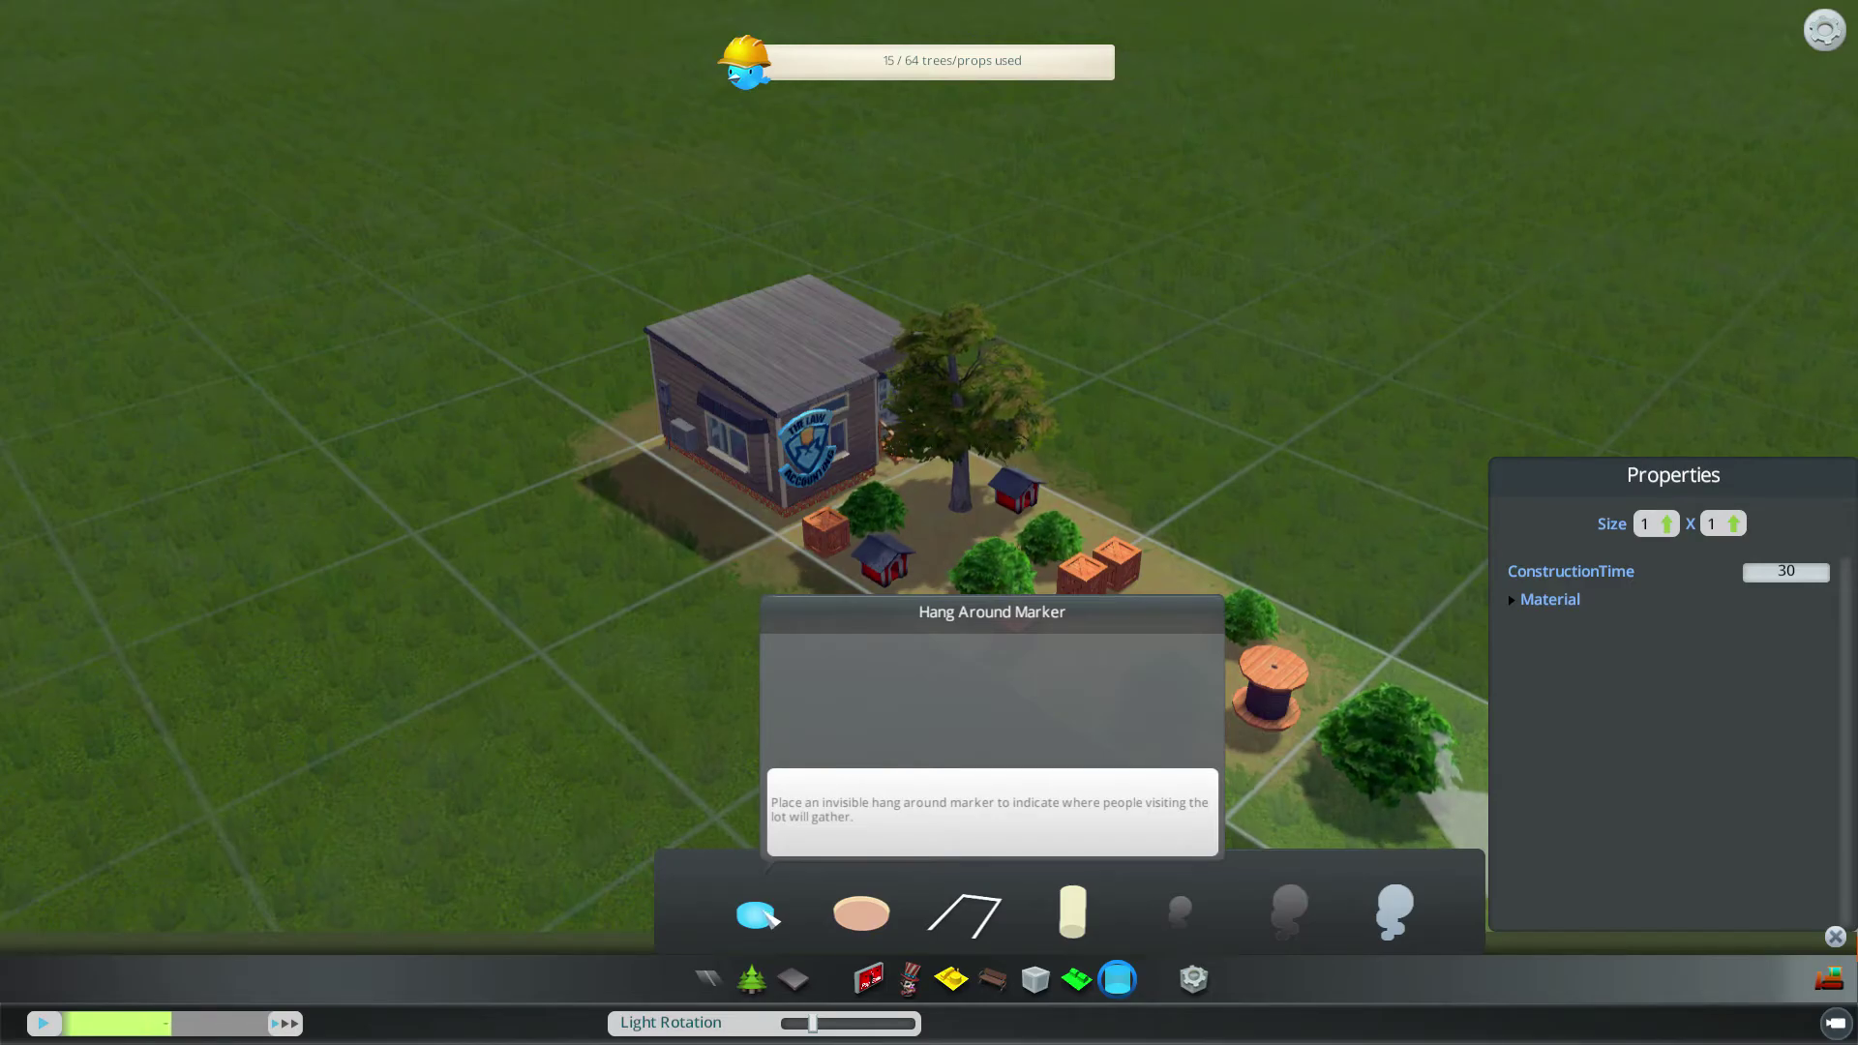
click(767, 912)
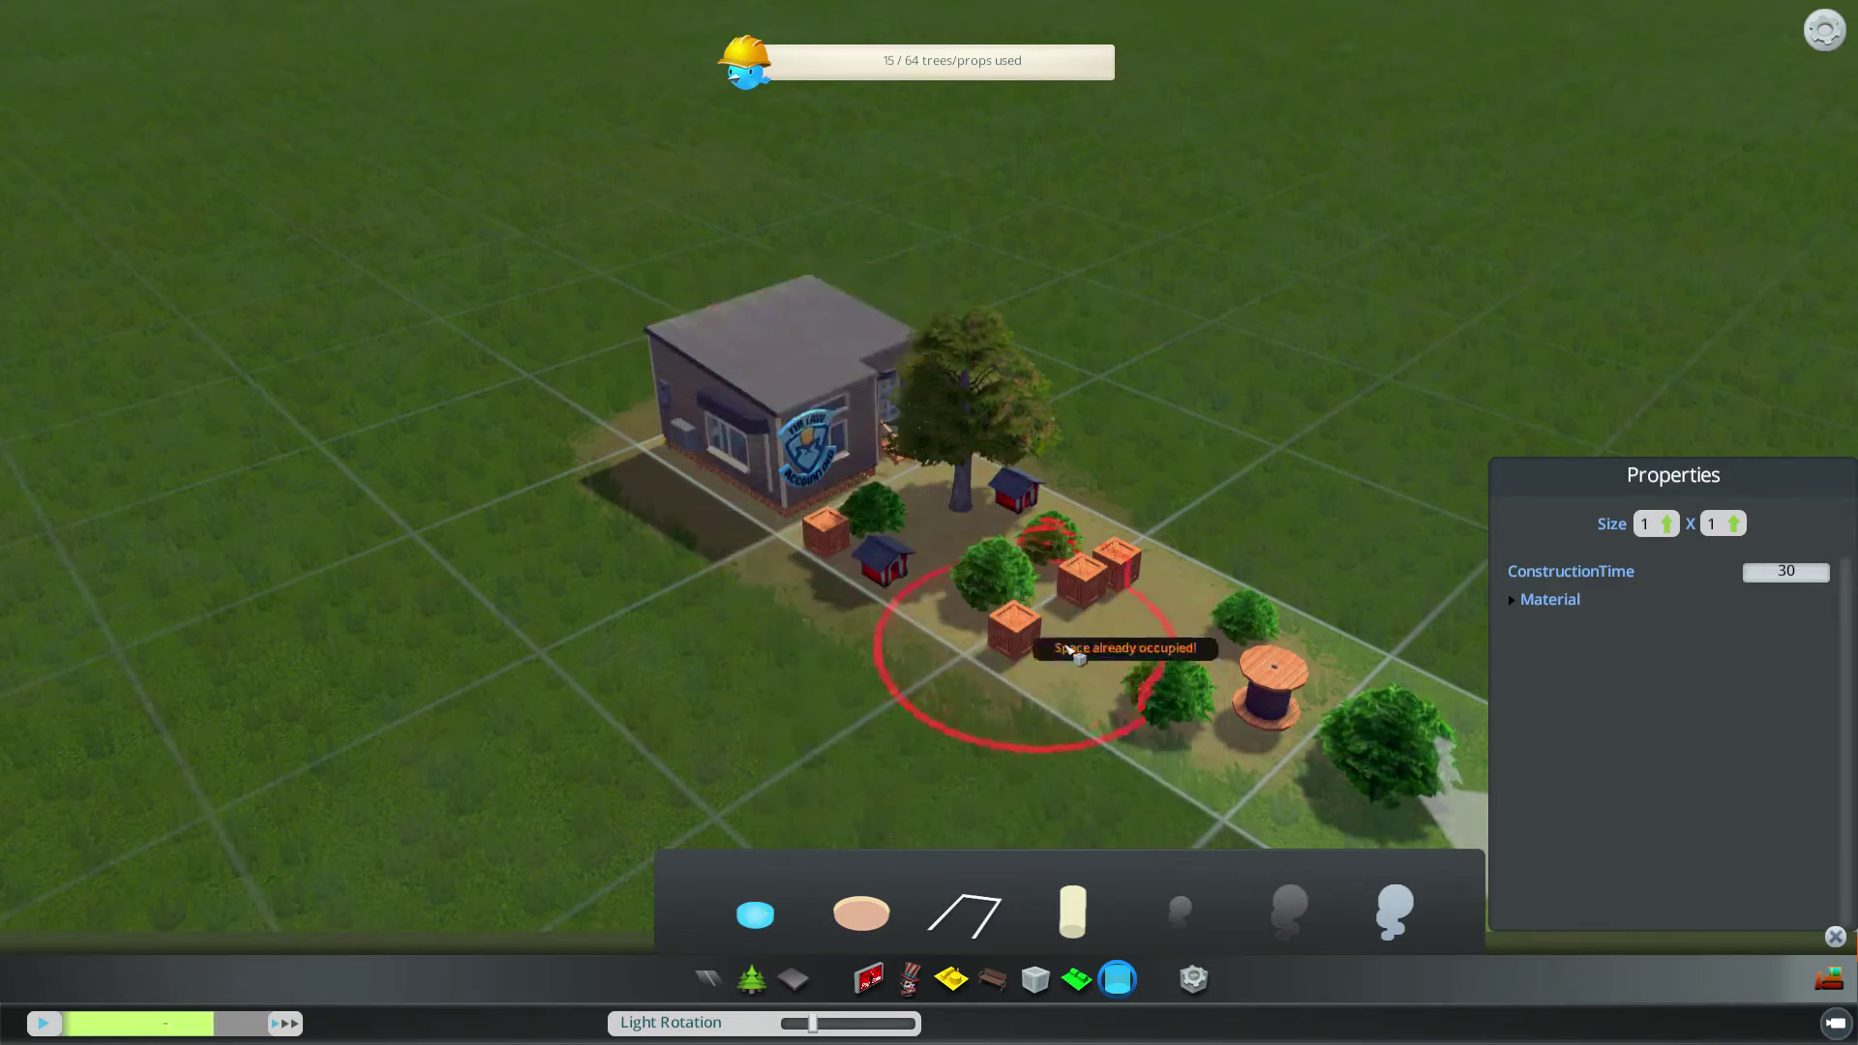
click(1166, 627)
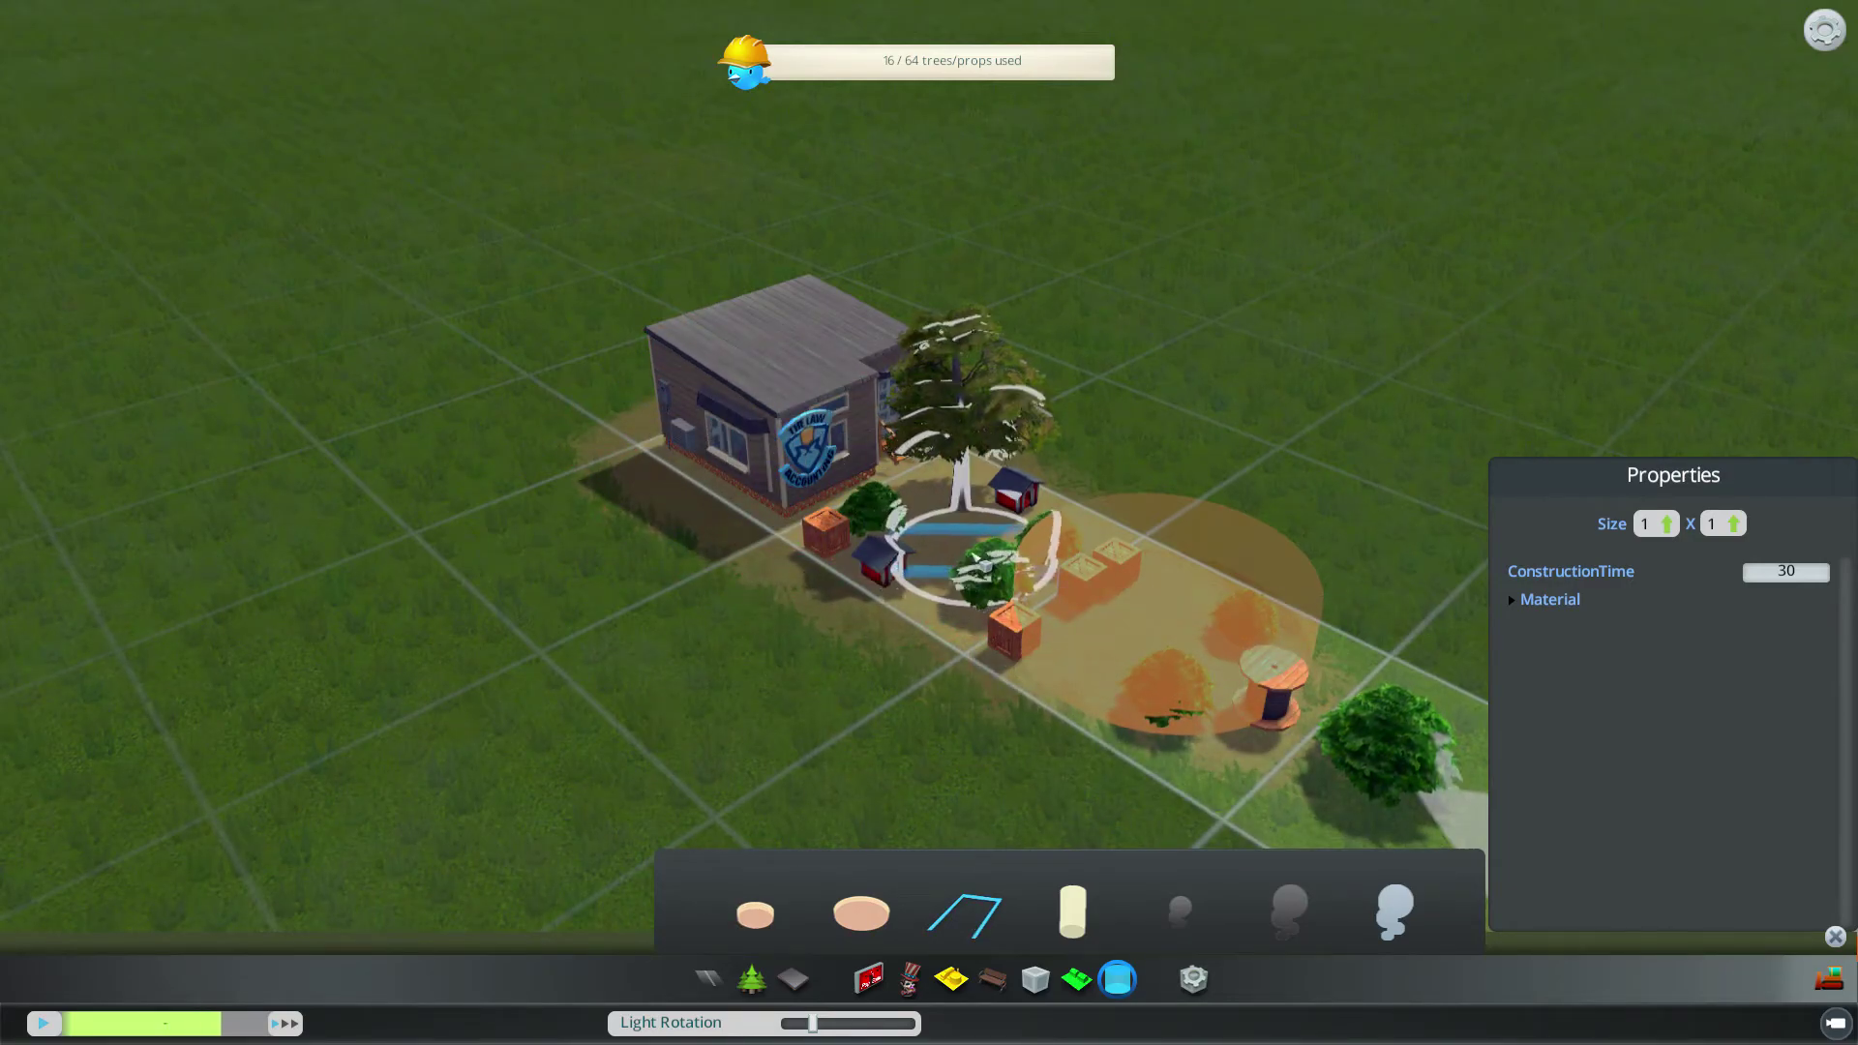
Step: Add two blue path markers further down the yard and near the far bush
click(1300, 816)
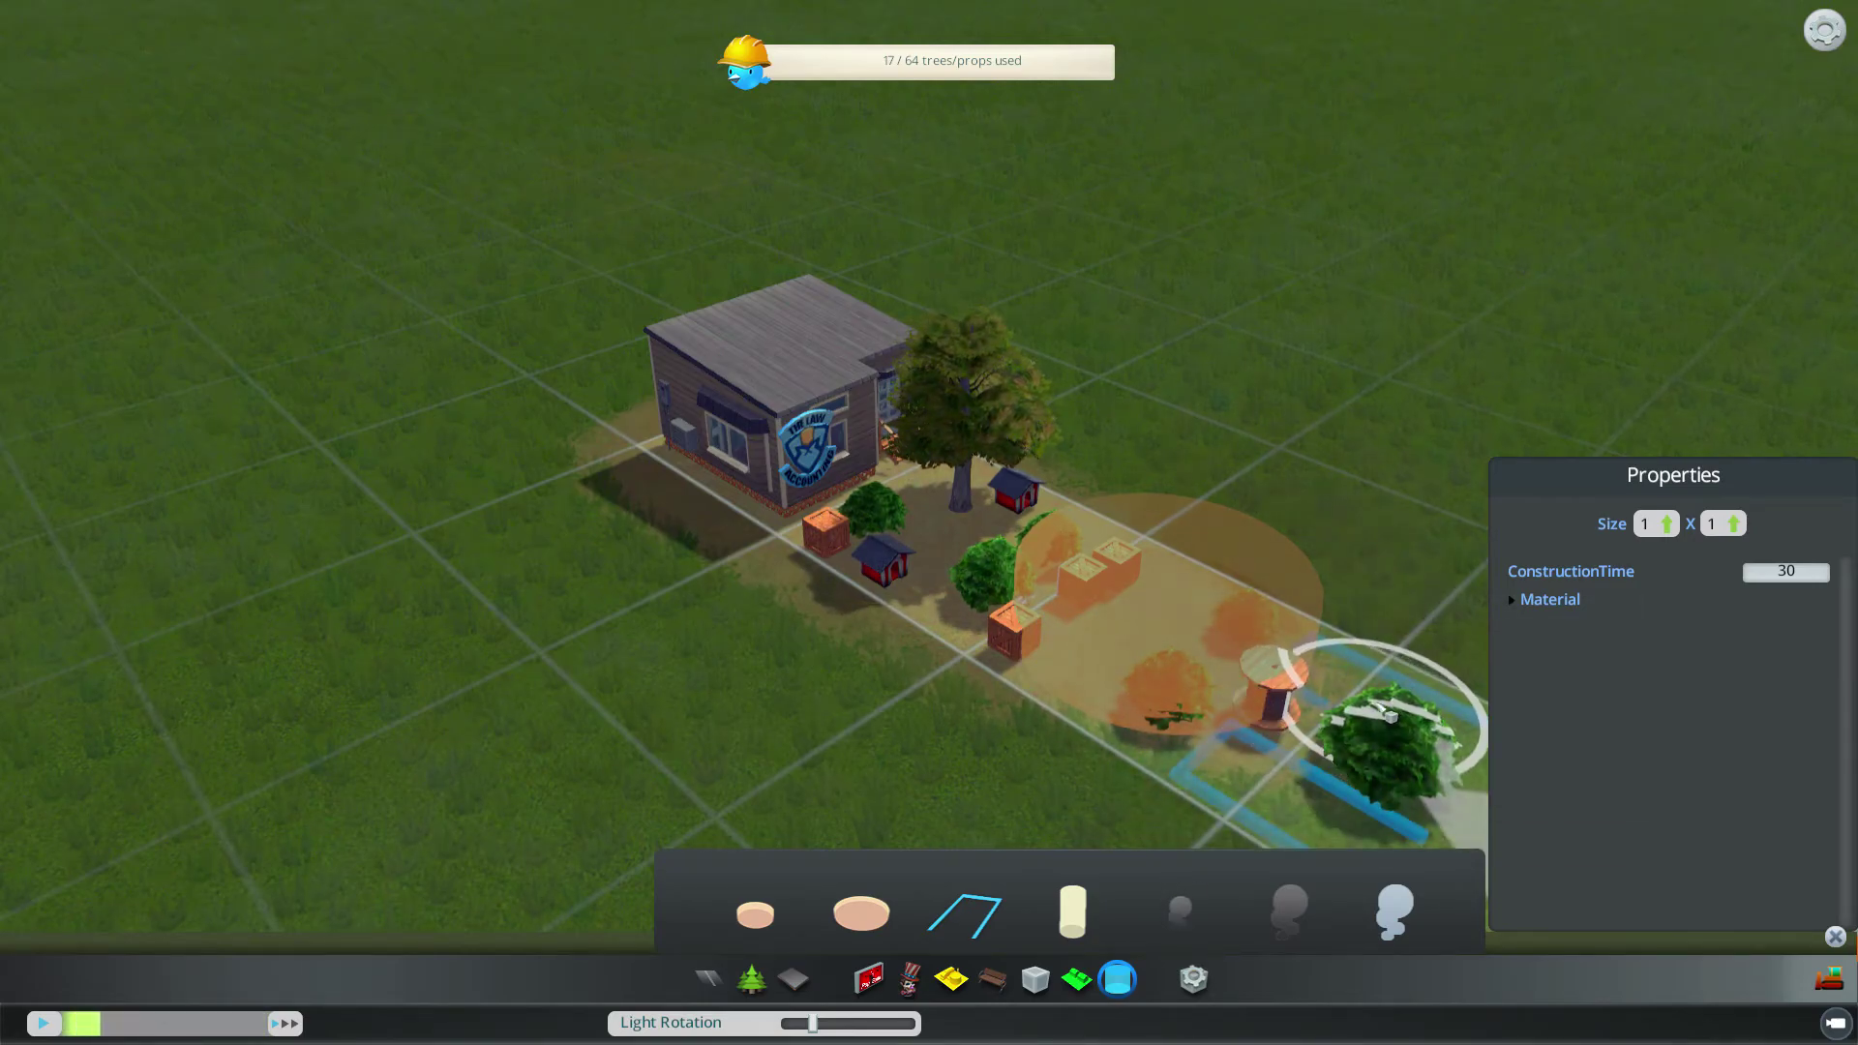
click(1386, 716)
key(d)
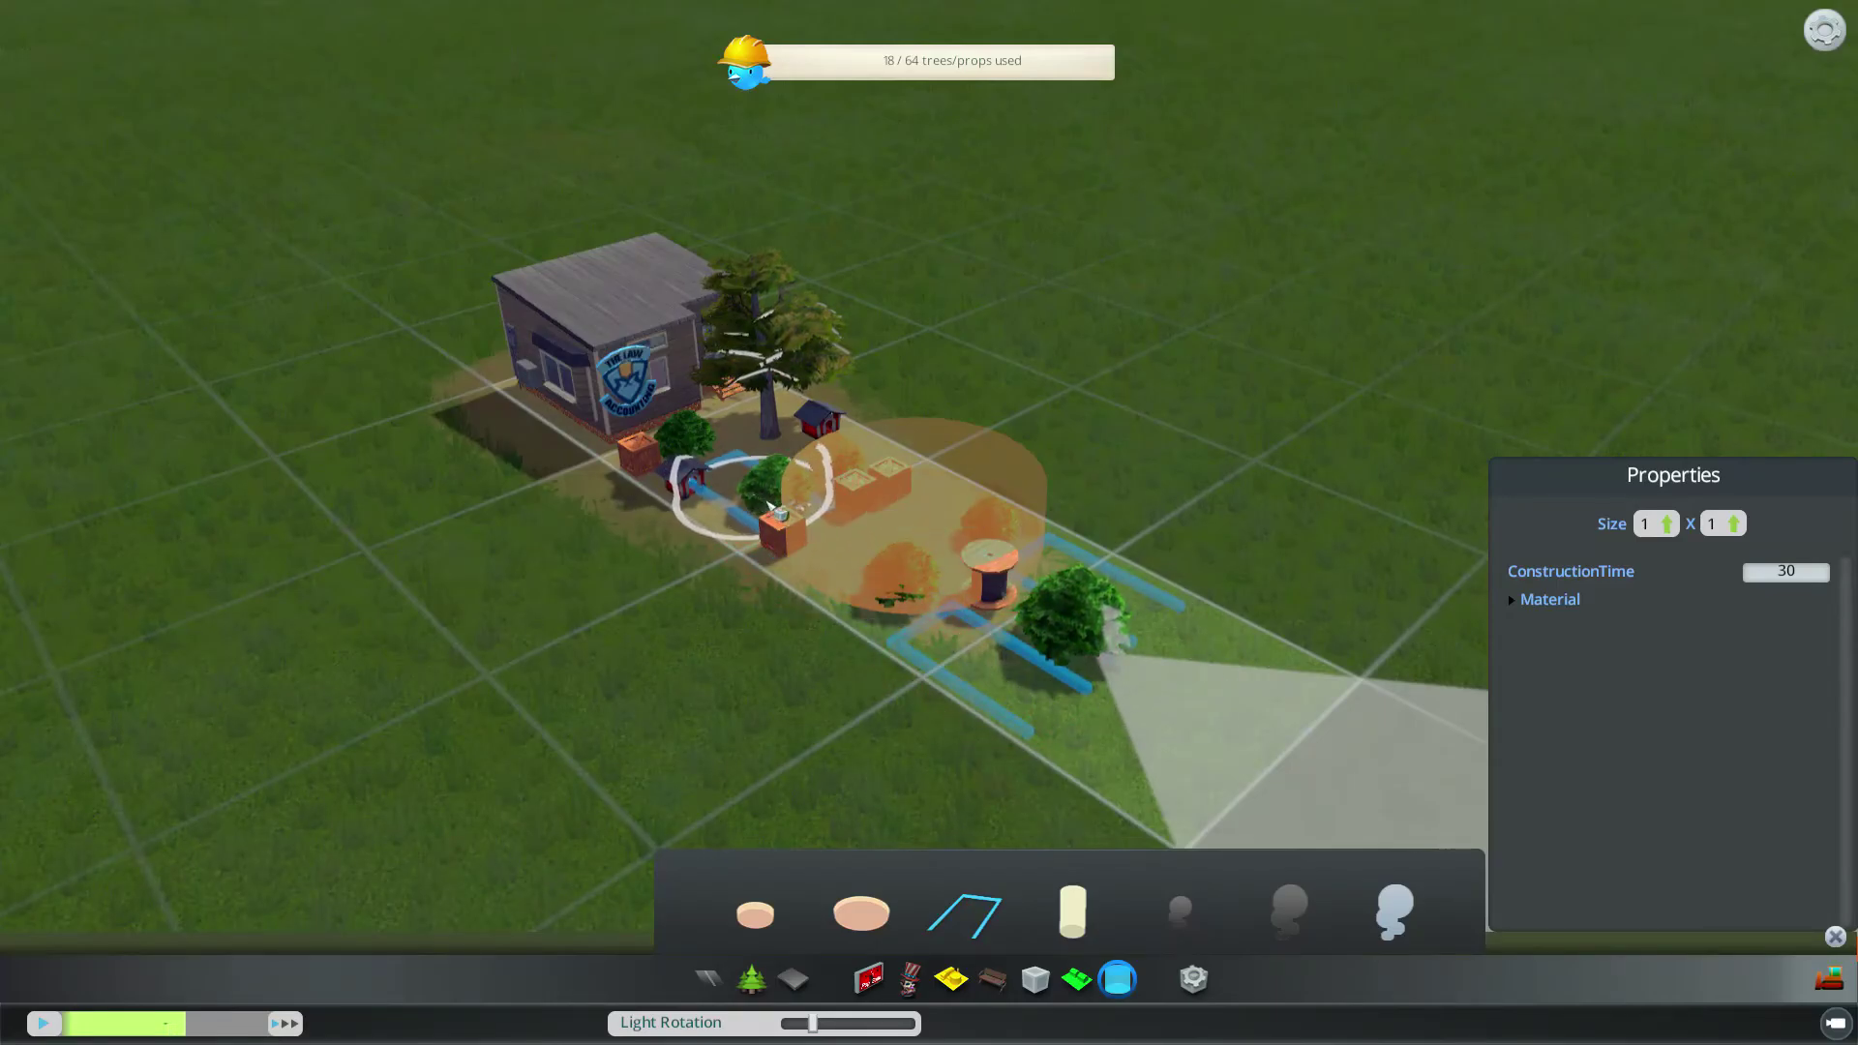
key(a)
scroll(929, 581, up, 2)
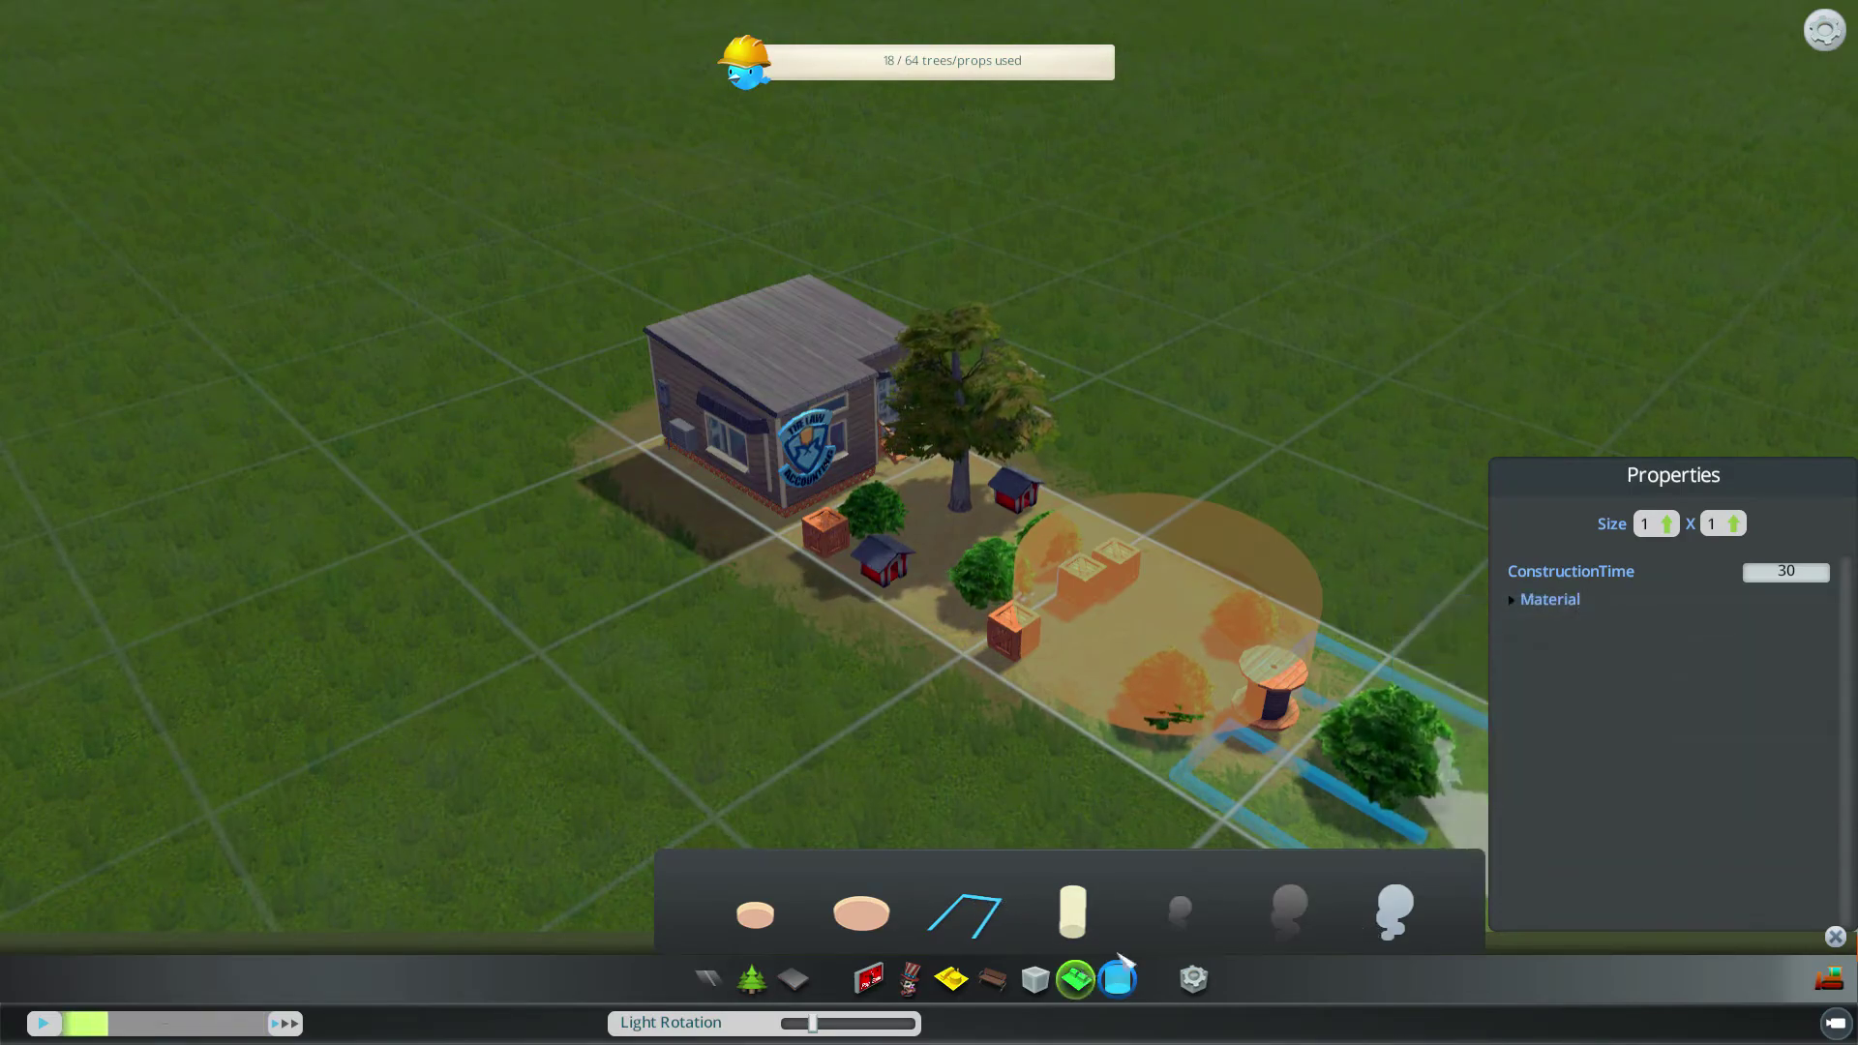
click(1115, 971)
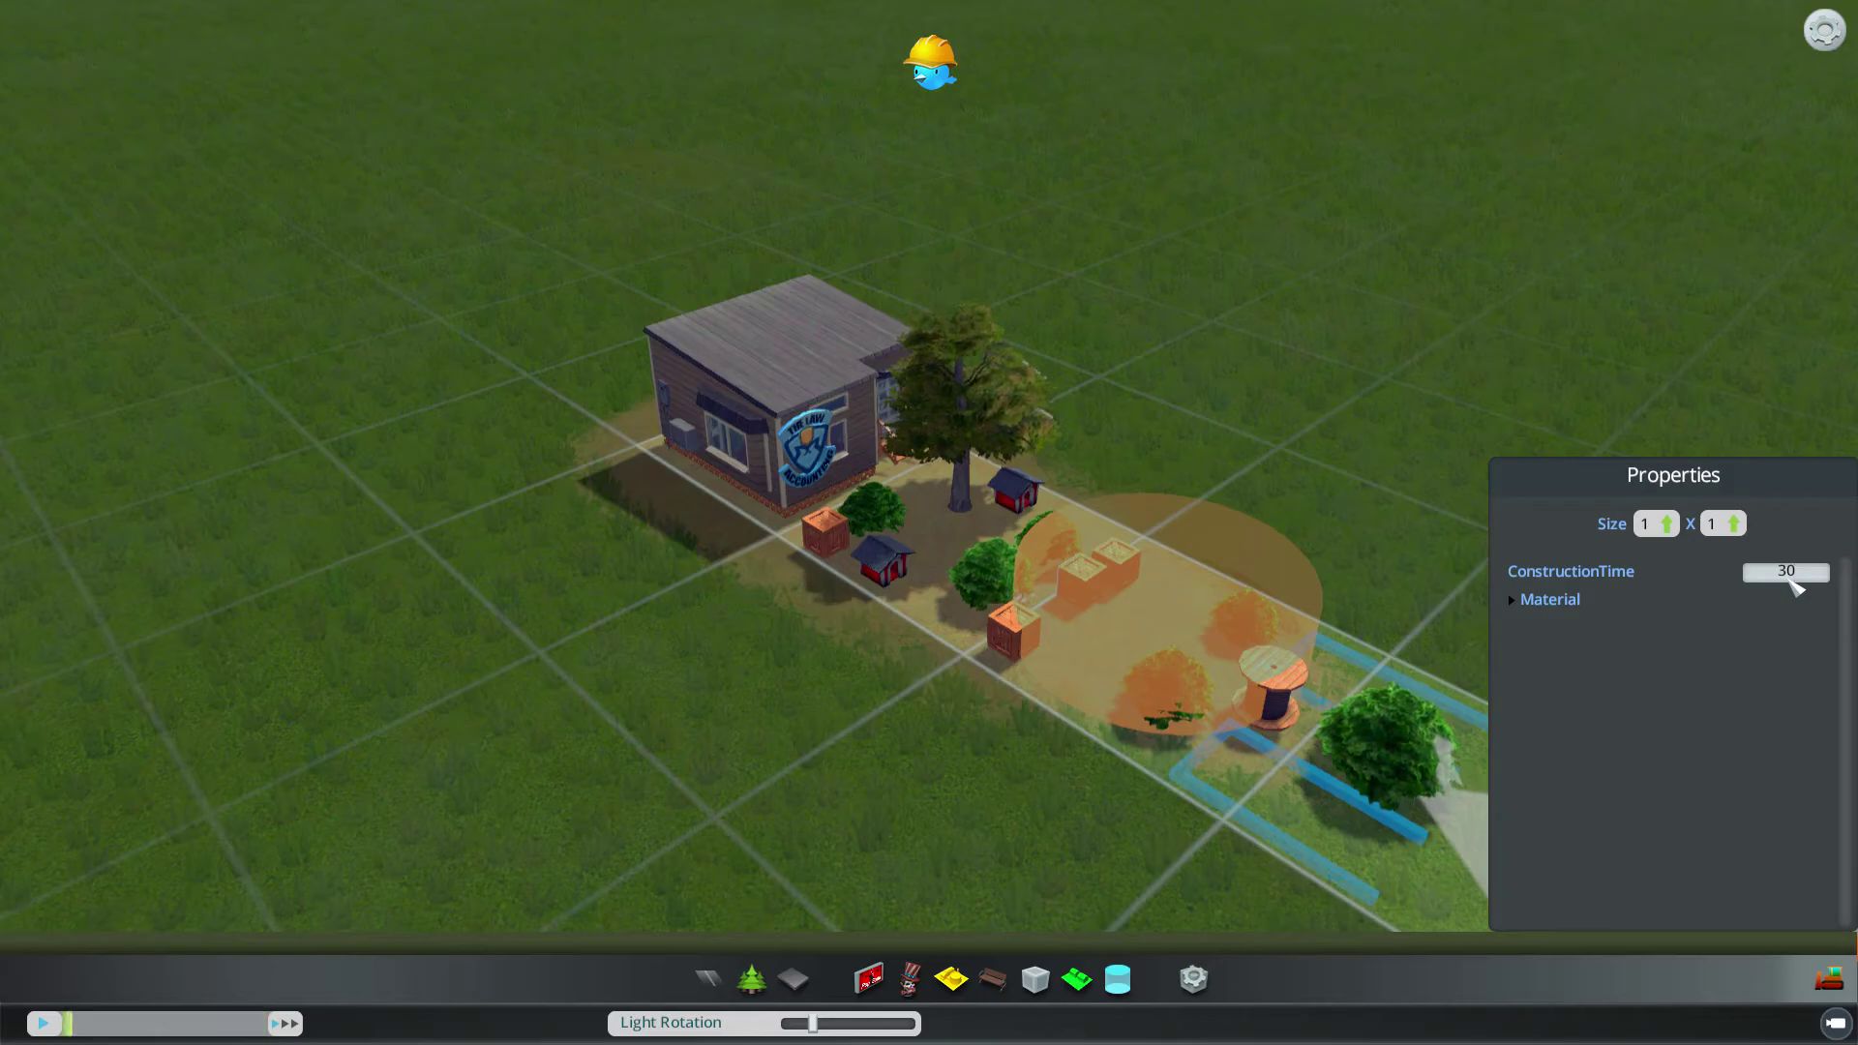
Step: Set the lot size to 2 x 2, then raise the width to 3 for a 3 x 2 lot
click(1669, 531)
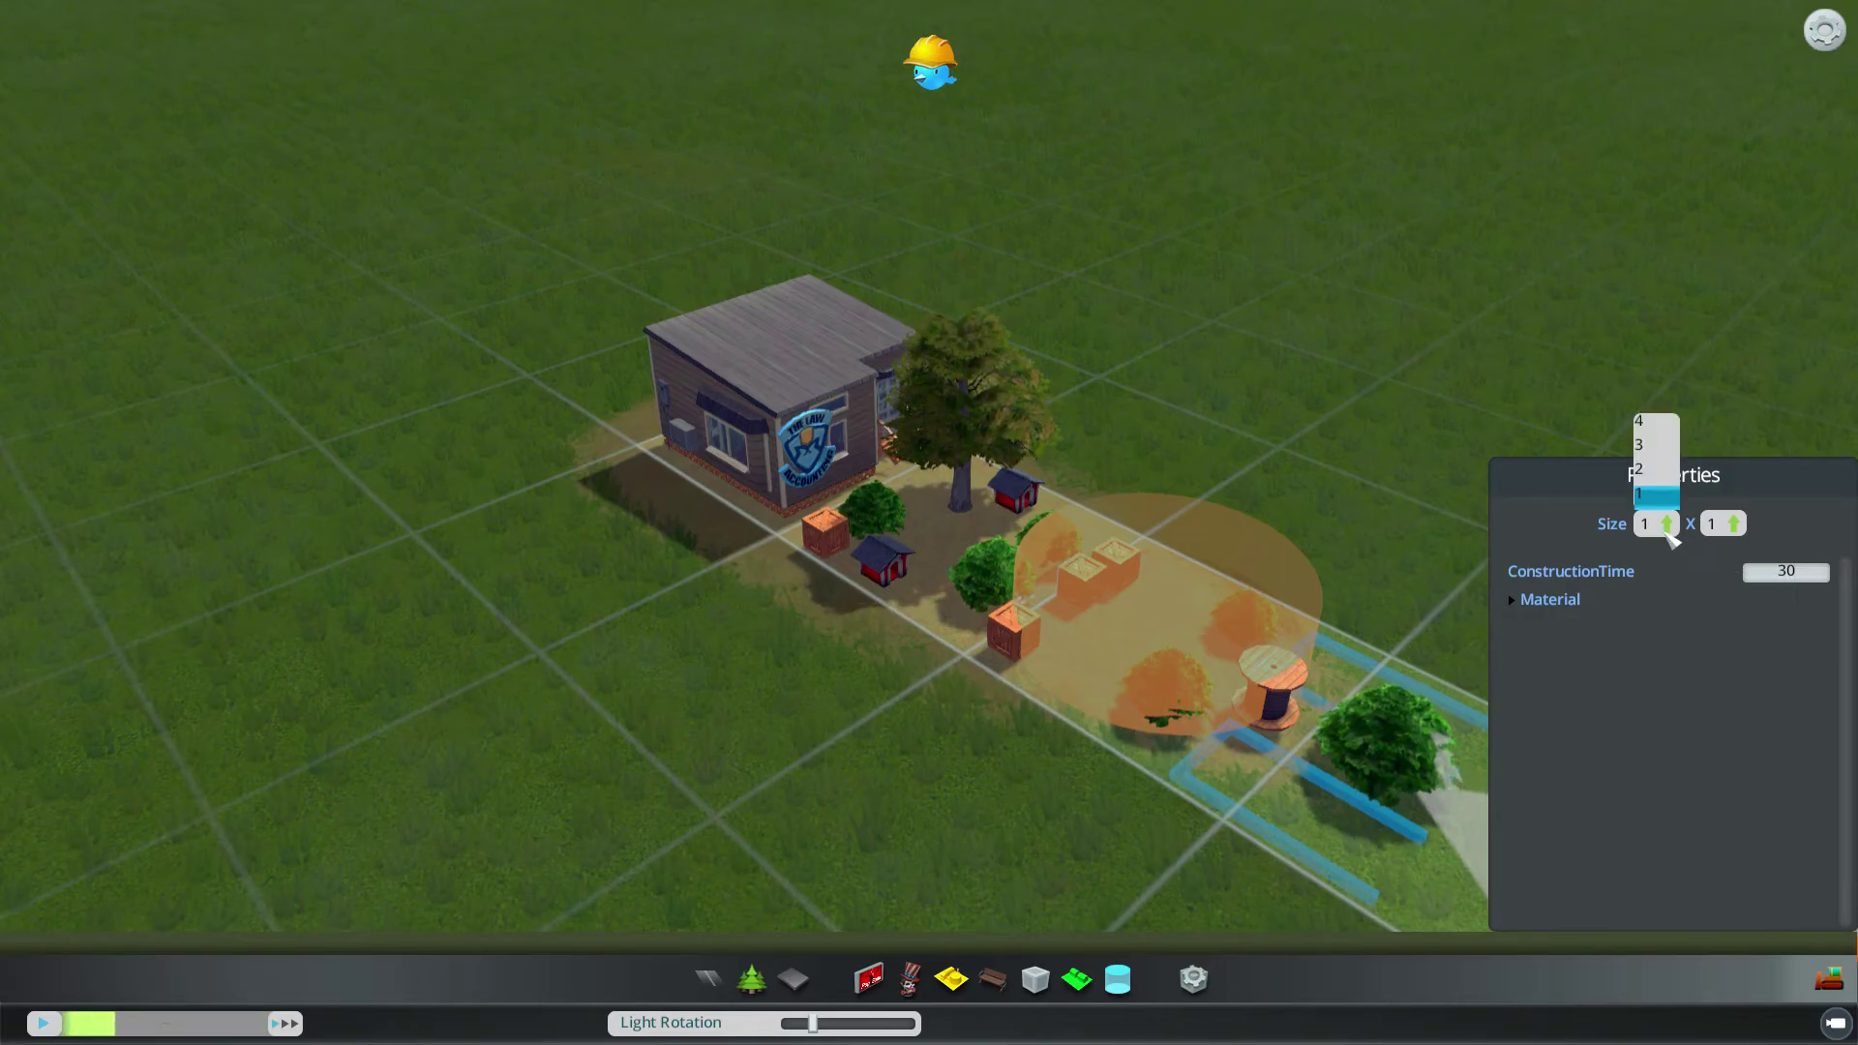
click(1657, 477)
click(1731, 526)
click(1729, 478)
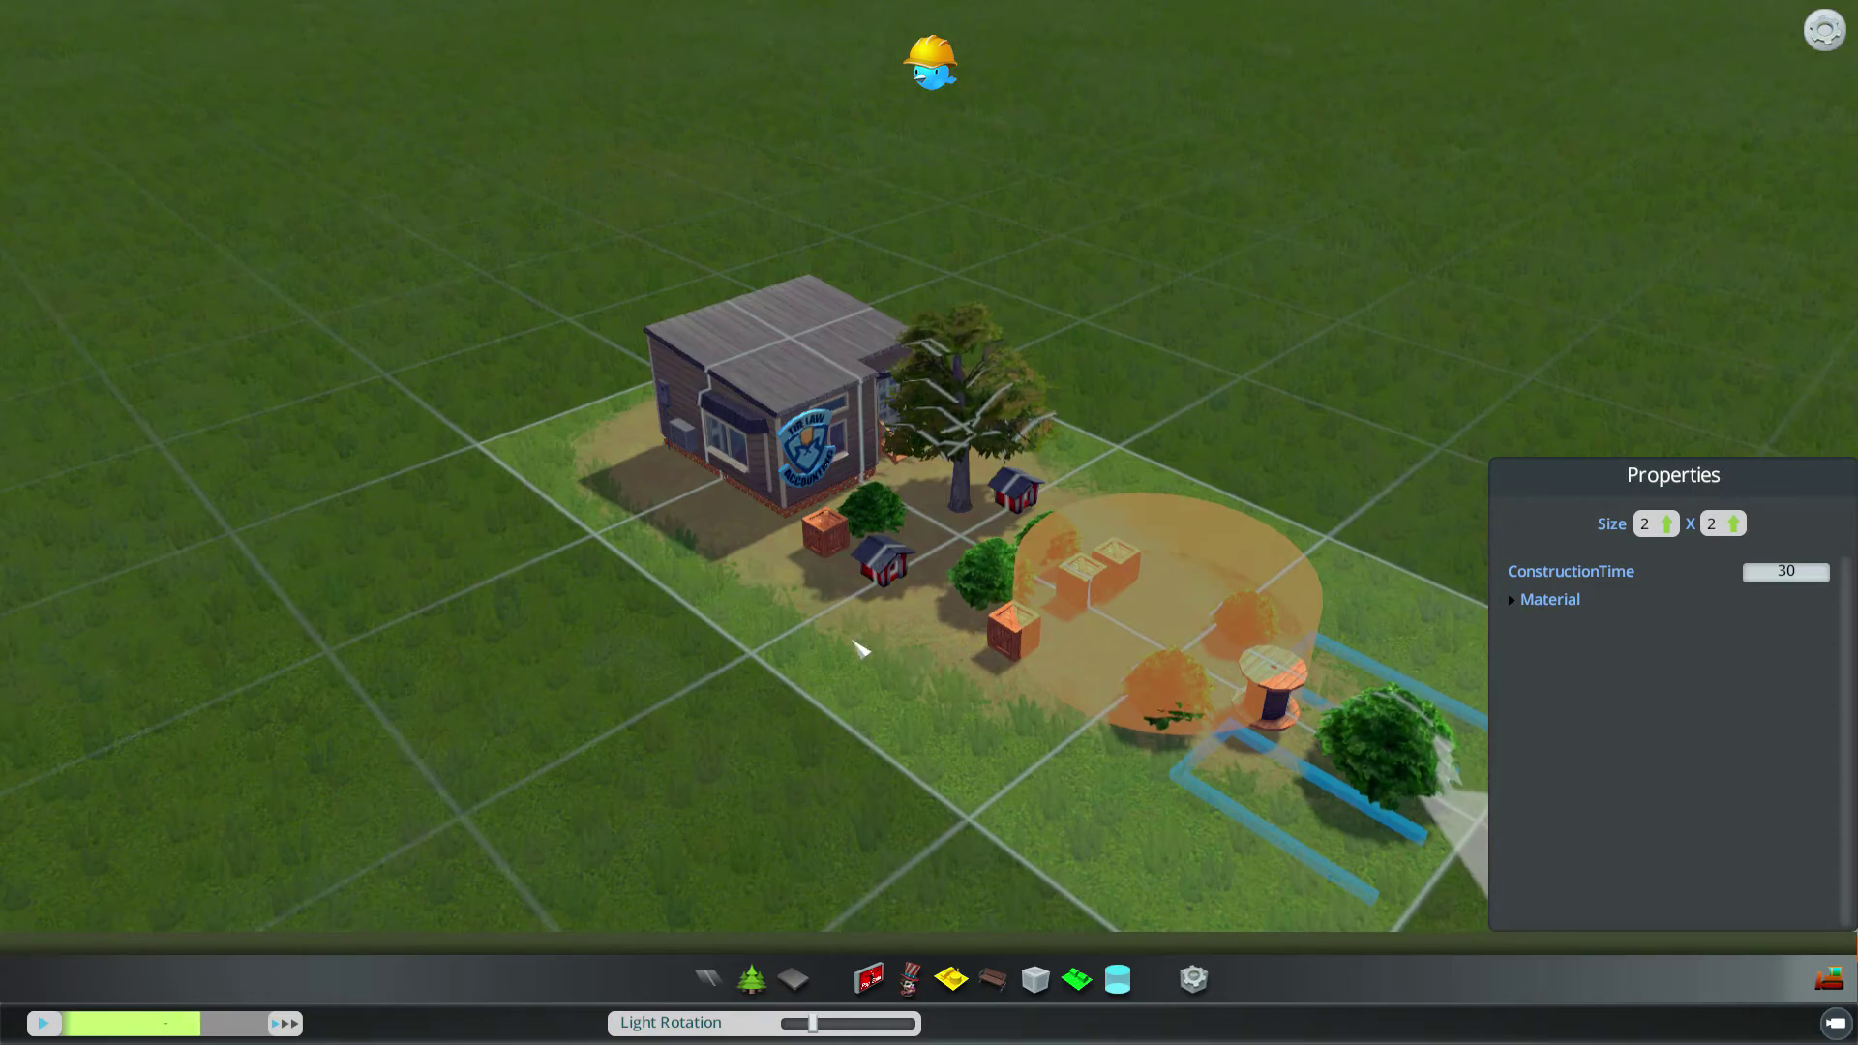
scroll(745, 532, down, 2)
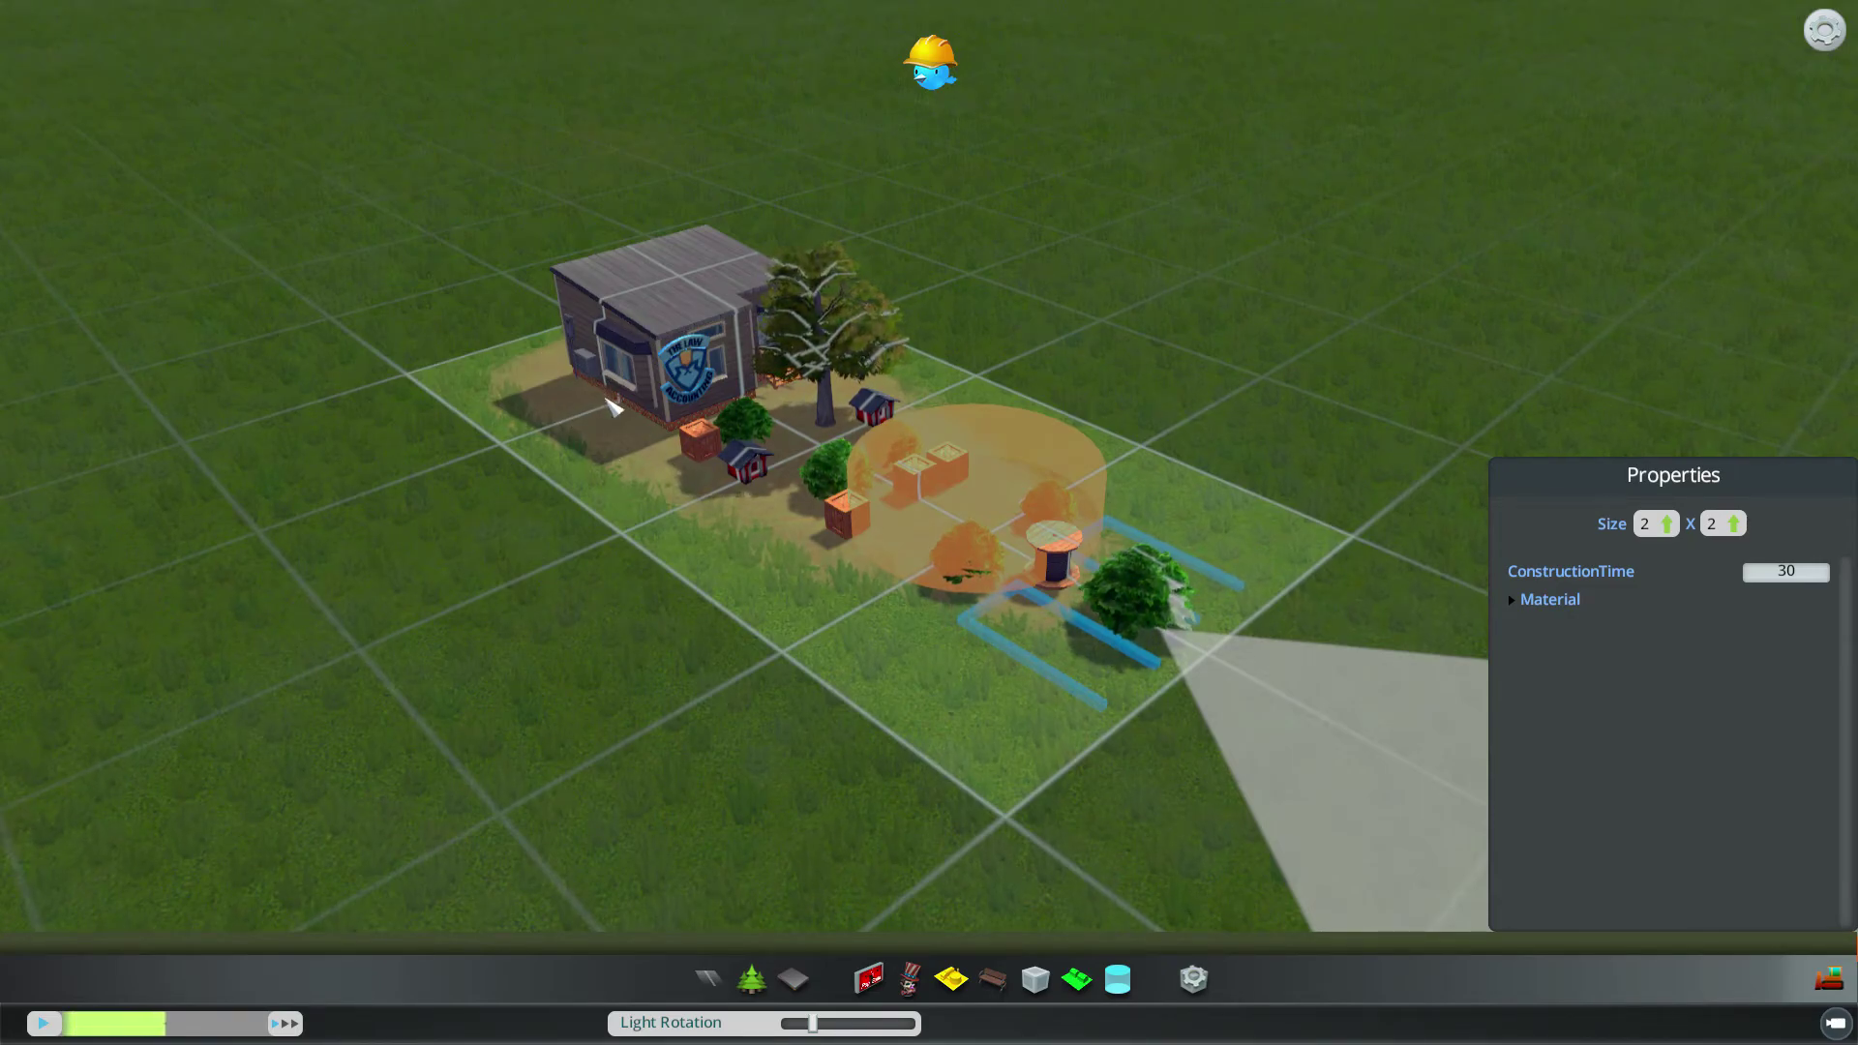
drag(1643, 528, 1648, 452)
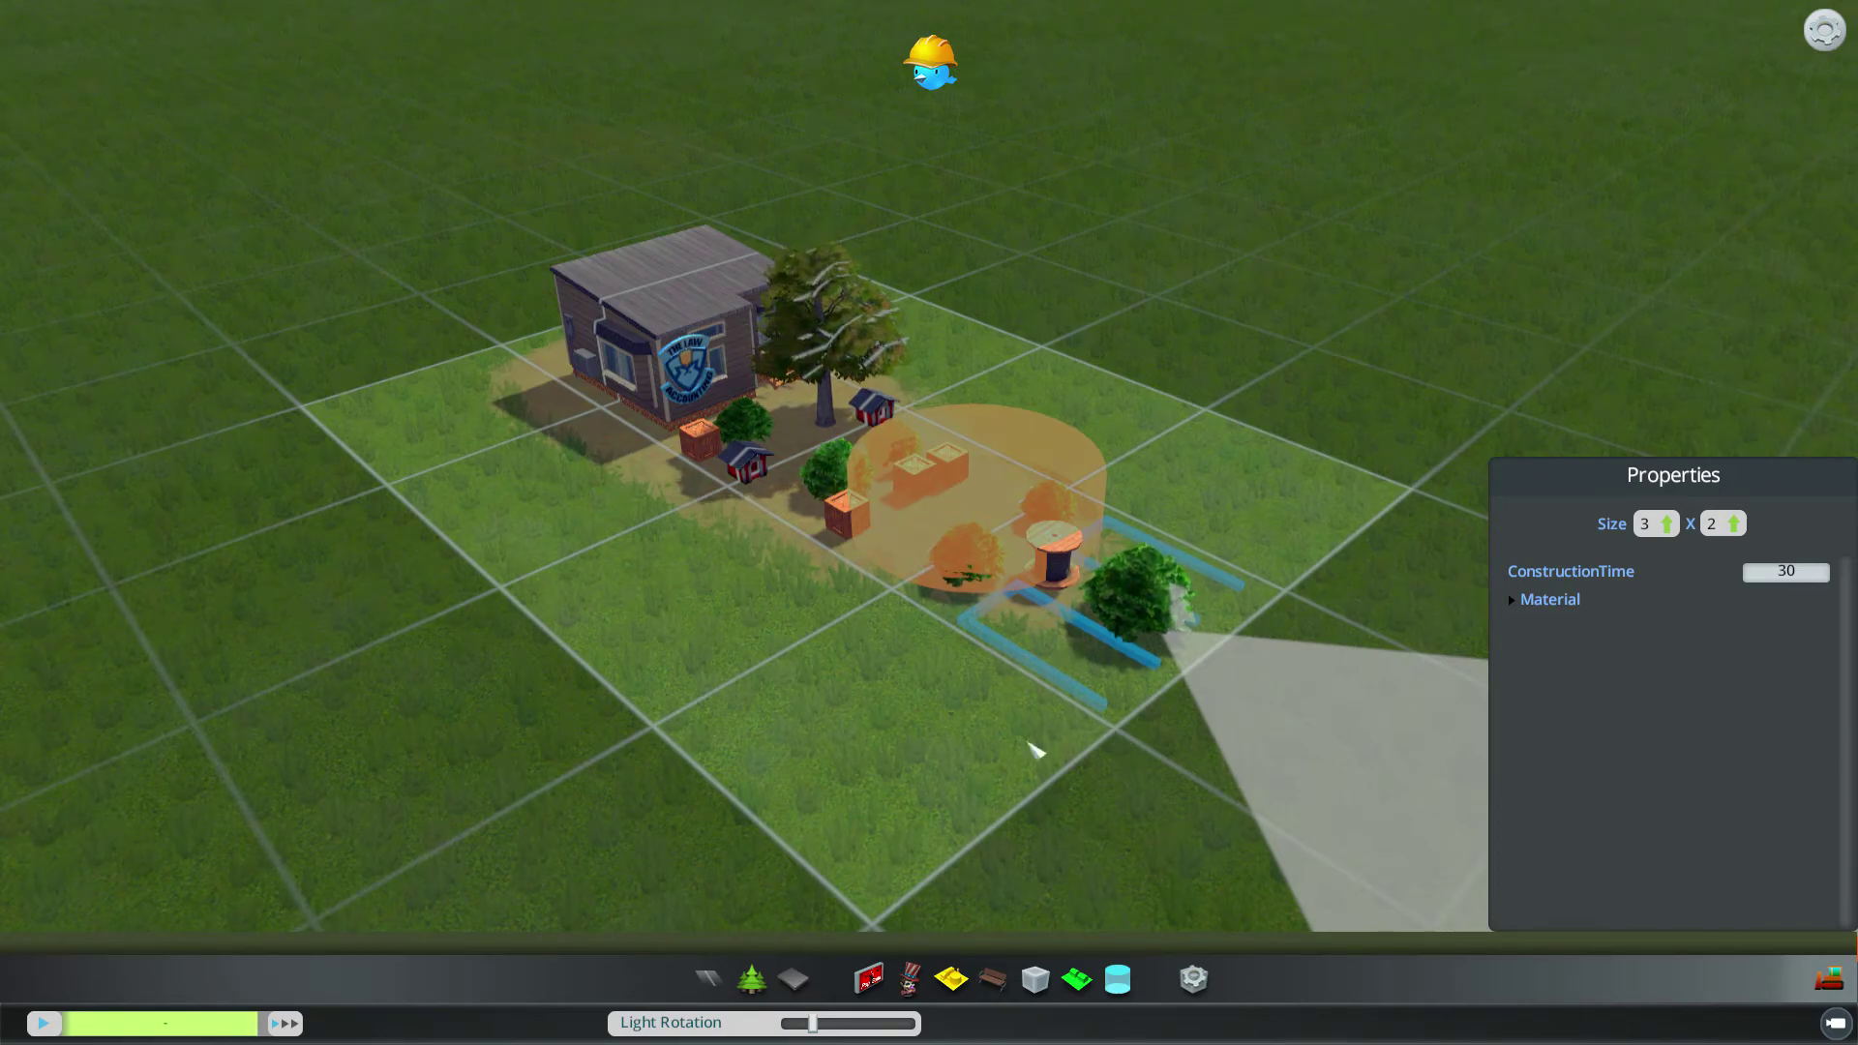
scroll(1316, 699, up, 3)
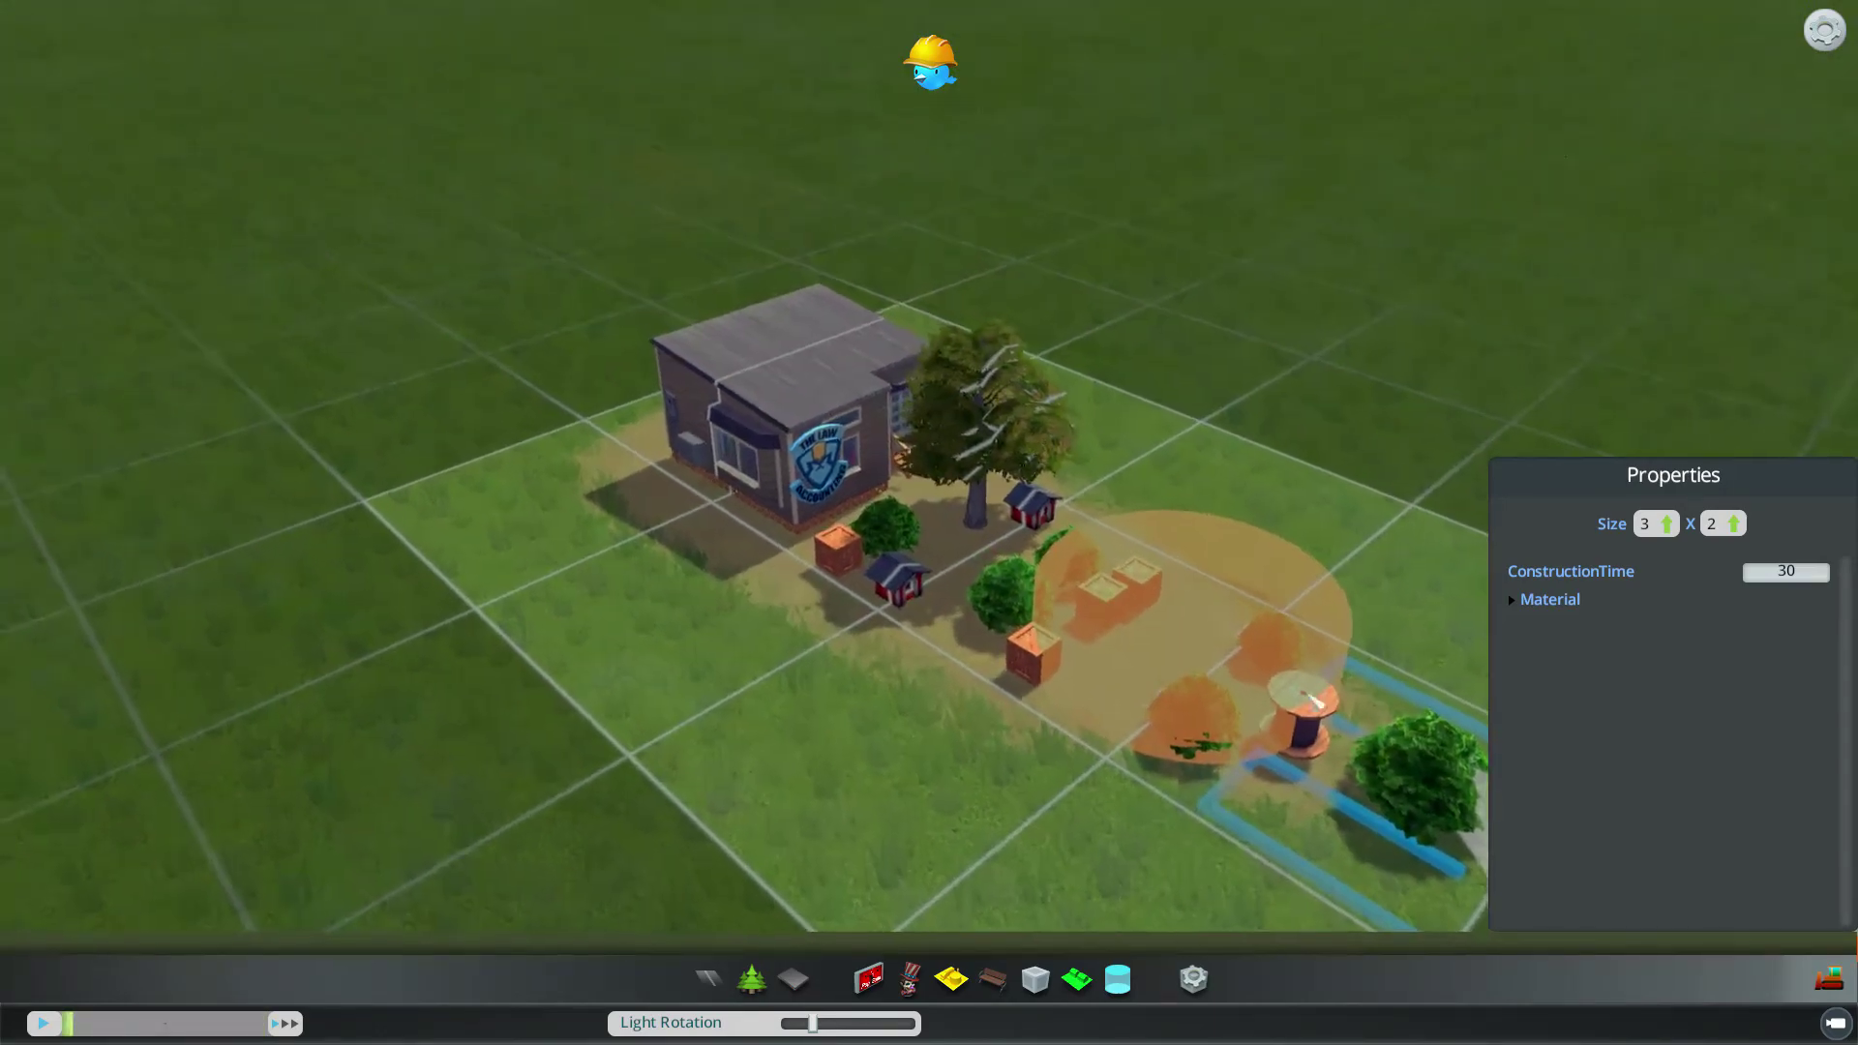
Step: Expand the Material settings and make Color Variation #0 bright red
click(1513, 602)
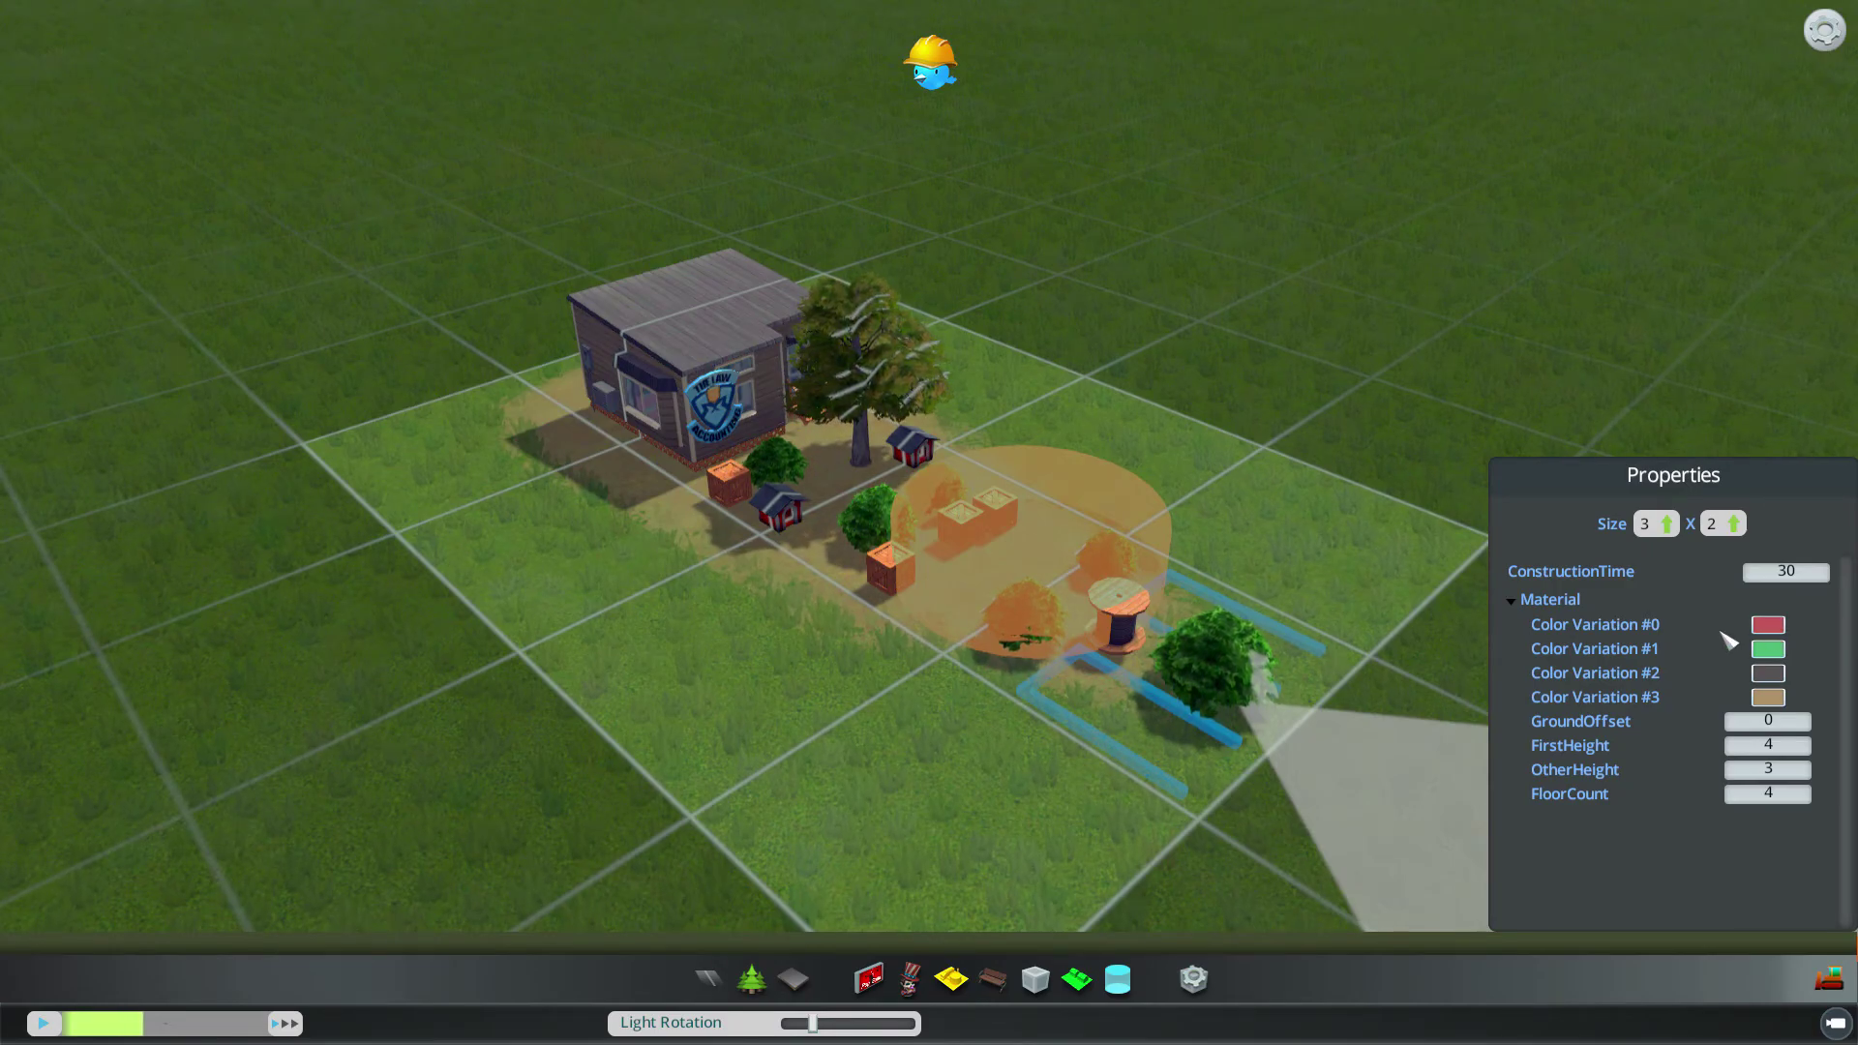
click(1769, 625)
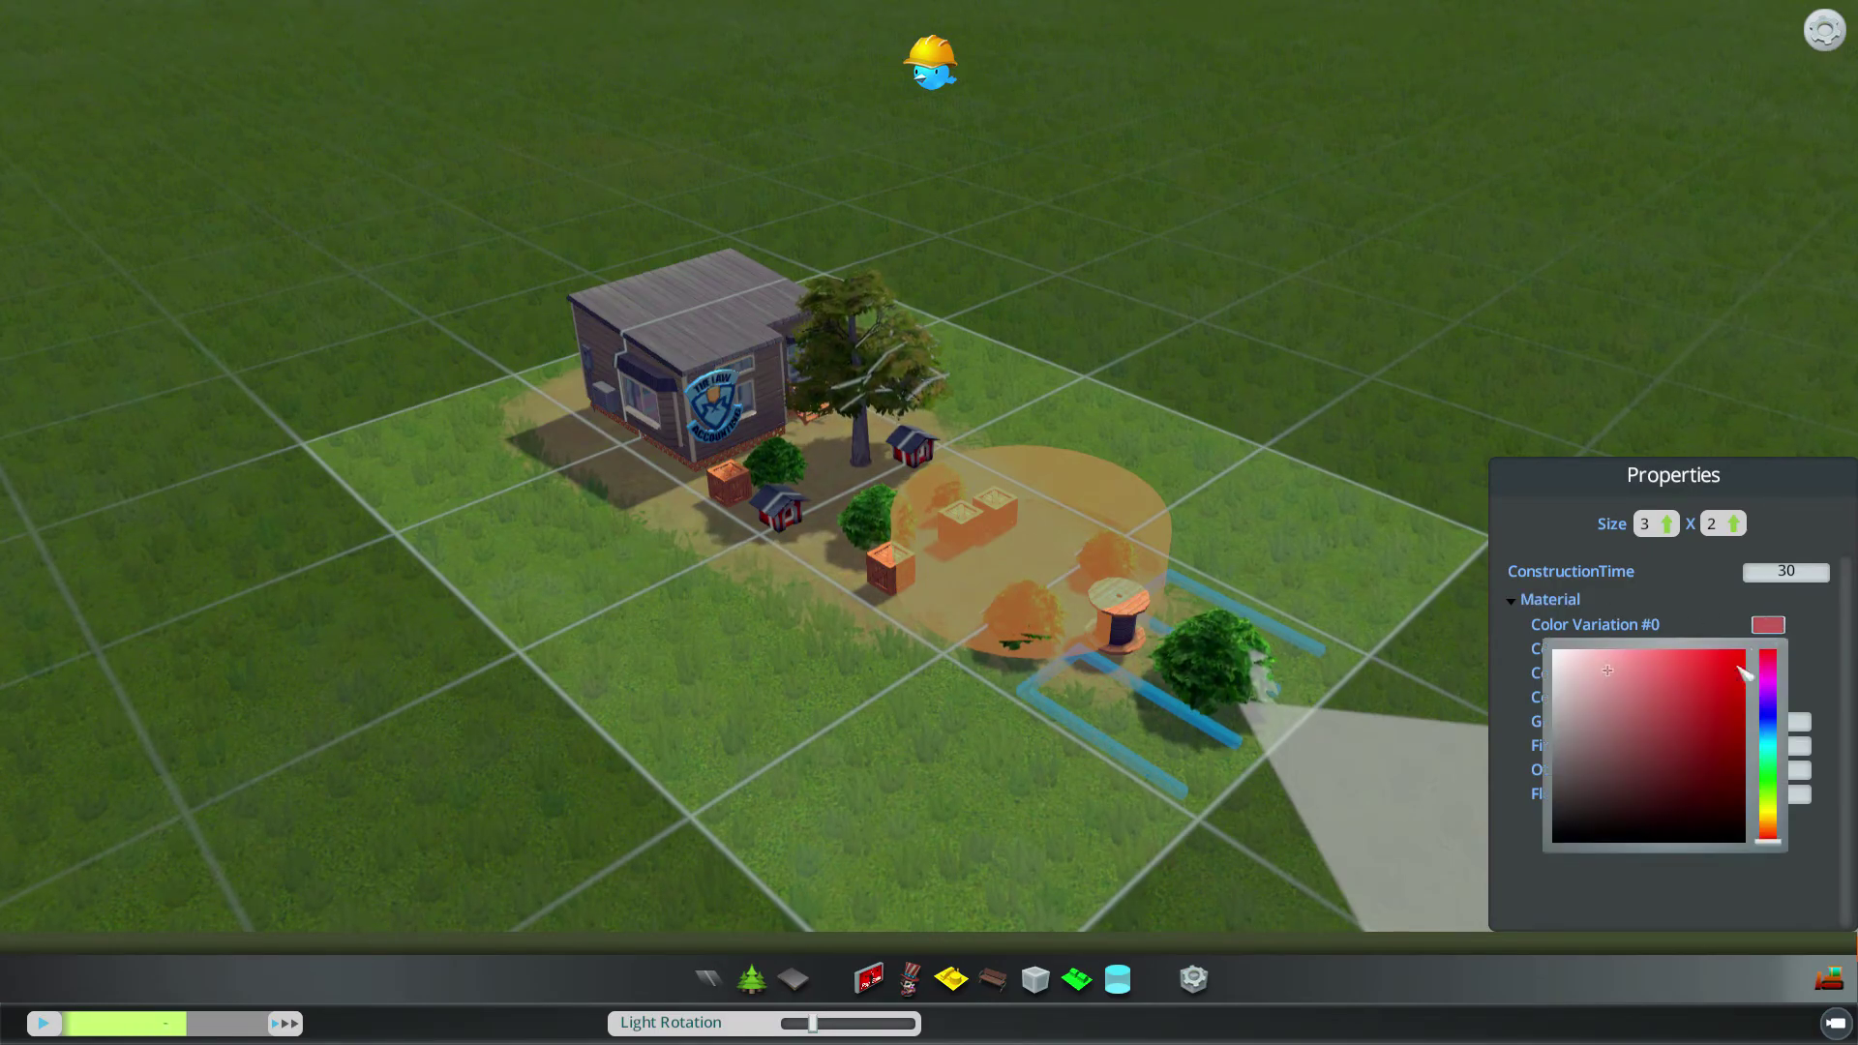
mouse_move(1732, 687)
mouse_down()
mouse_move(1638, 713)
mouse_move(1709, 664)
mouse_up()
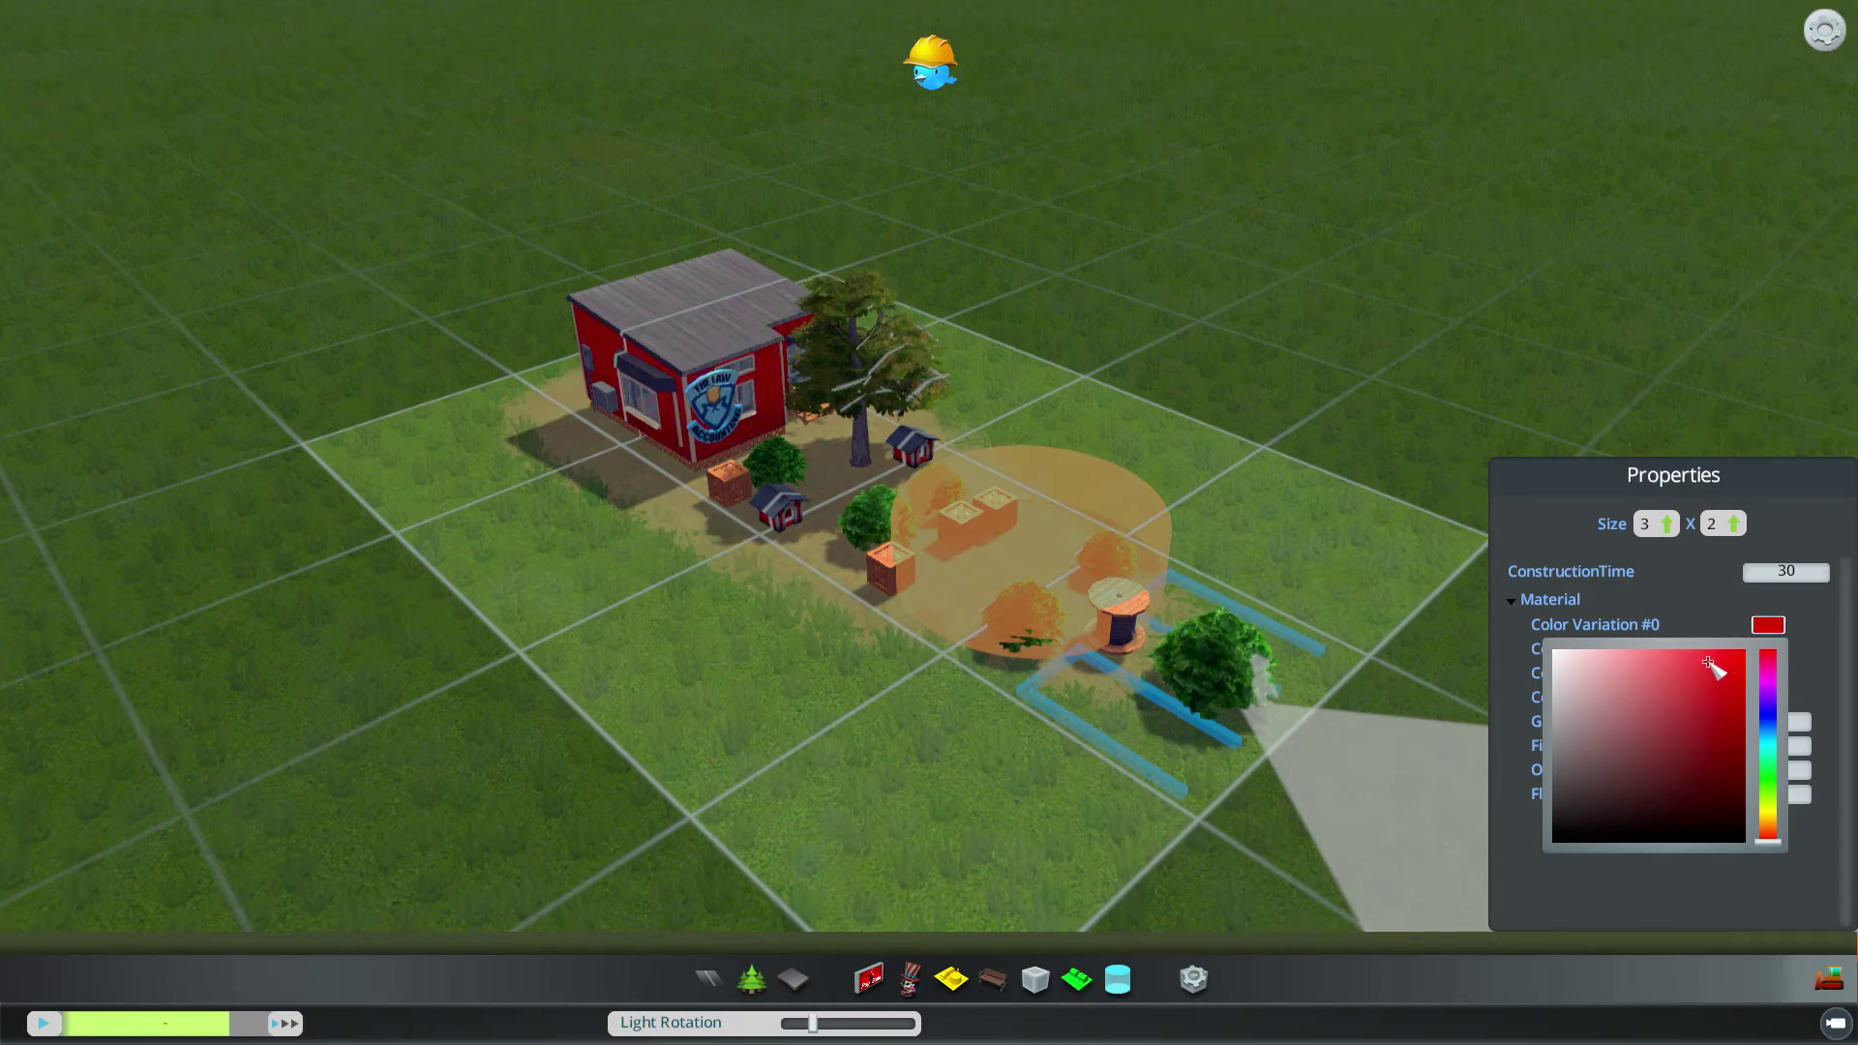
click(1811, 644)
Step: Make Color Variation #1 bright green
click(1777, 652)
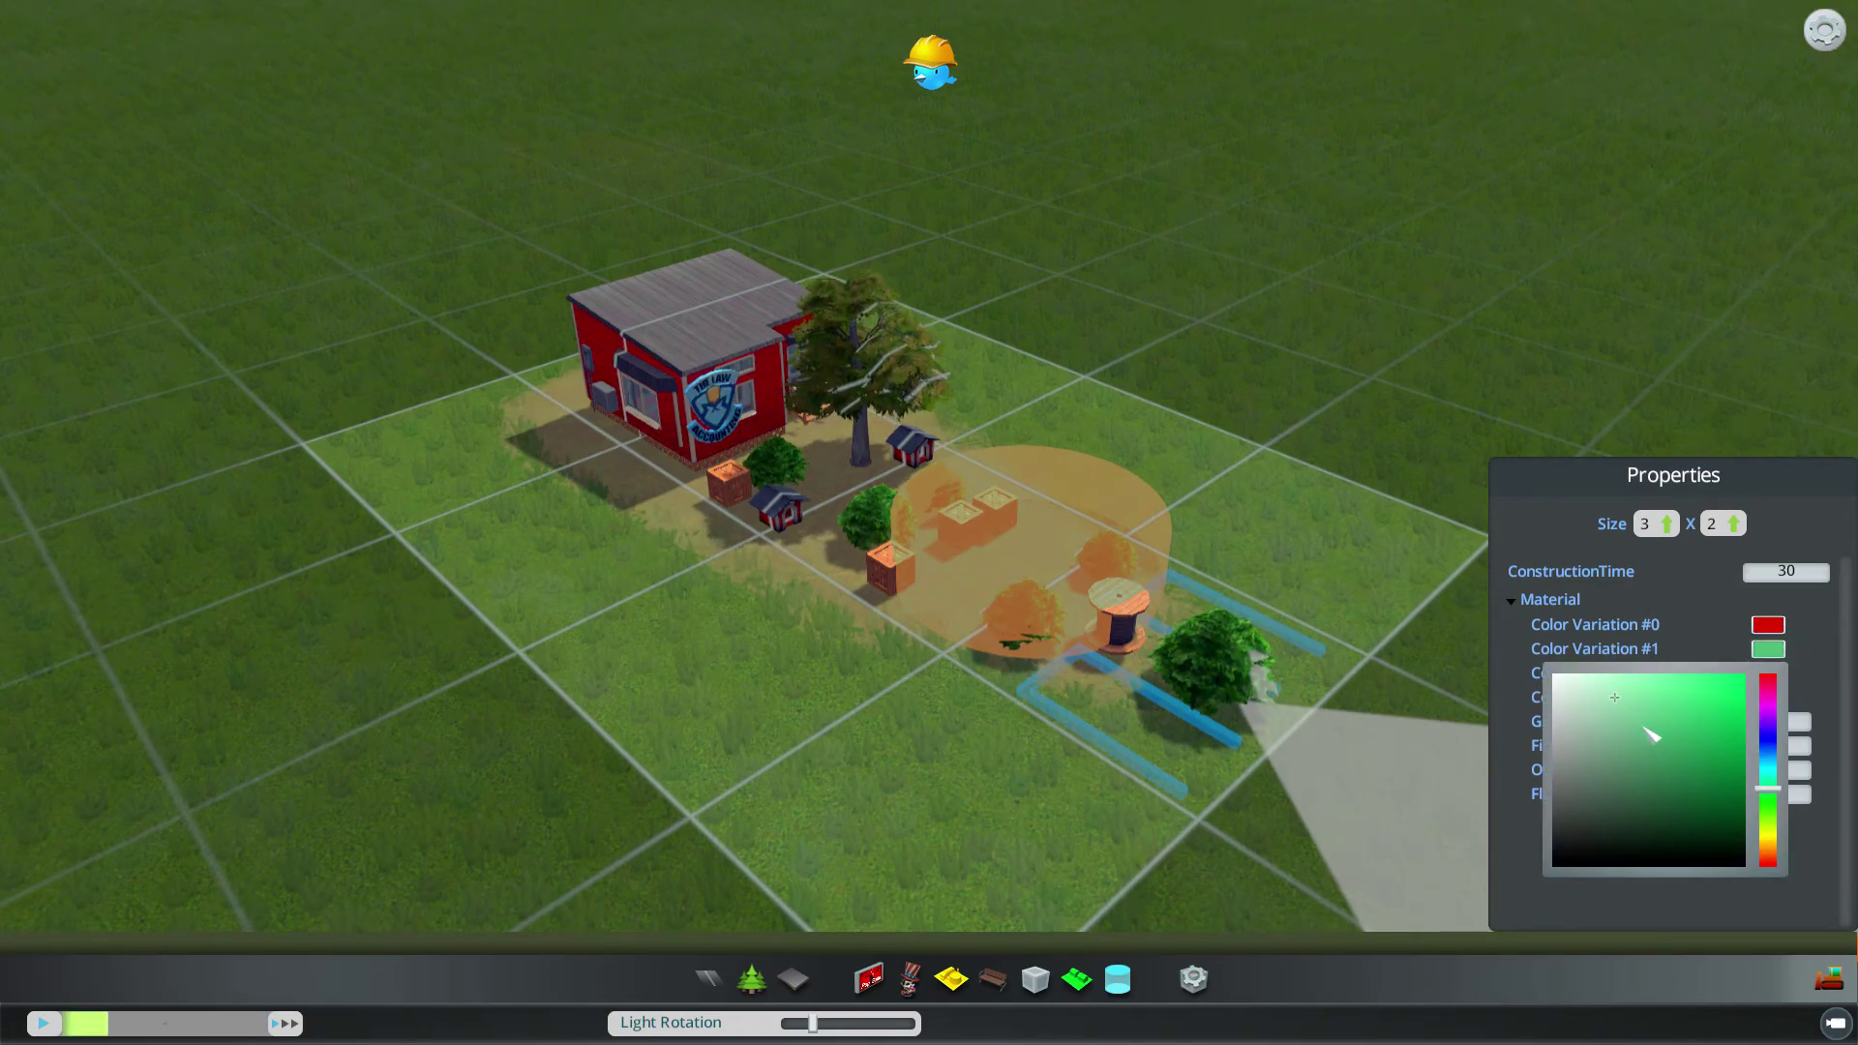
drag(1688, 736, 1722, 695)
click(1828, 649)
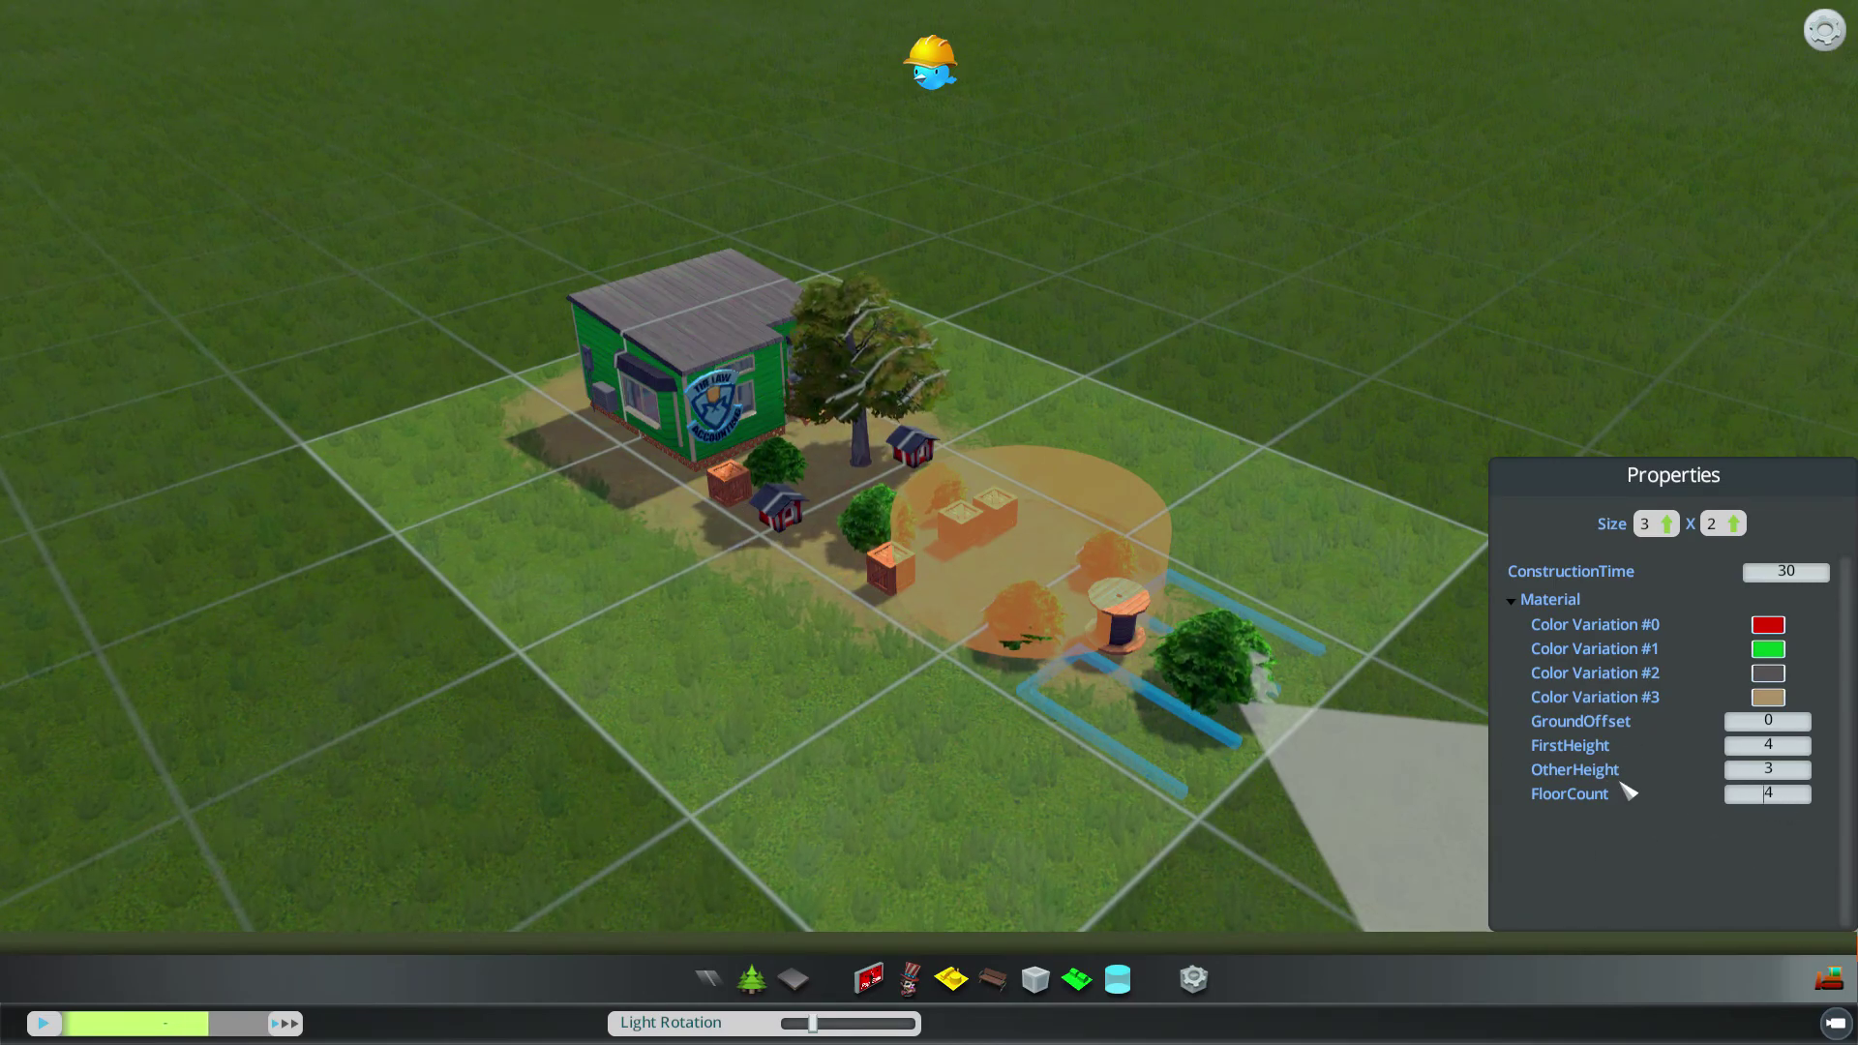
Step: Bulldoze the blue path markers, the bush by the cable spool and the large tree, then pause
click(1829, 979)
click(1132, 717)
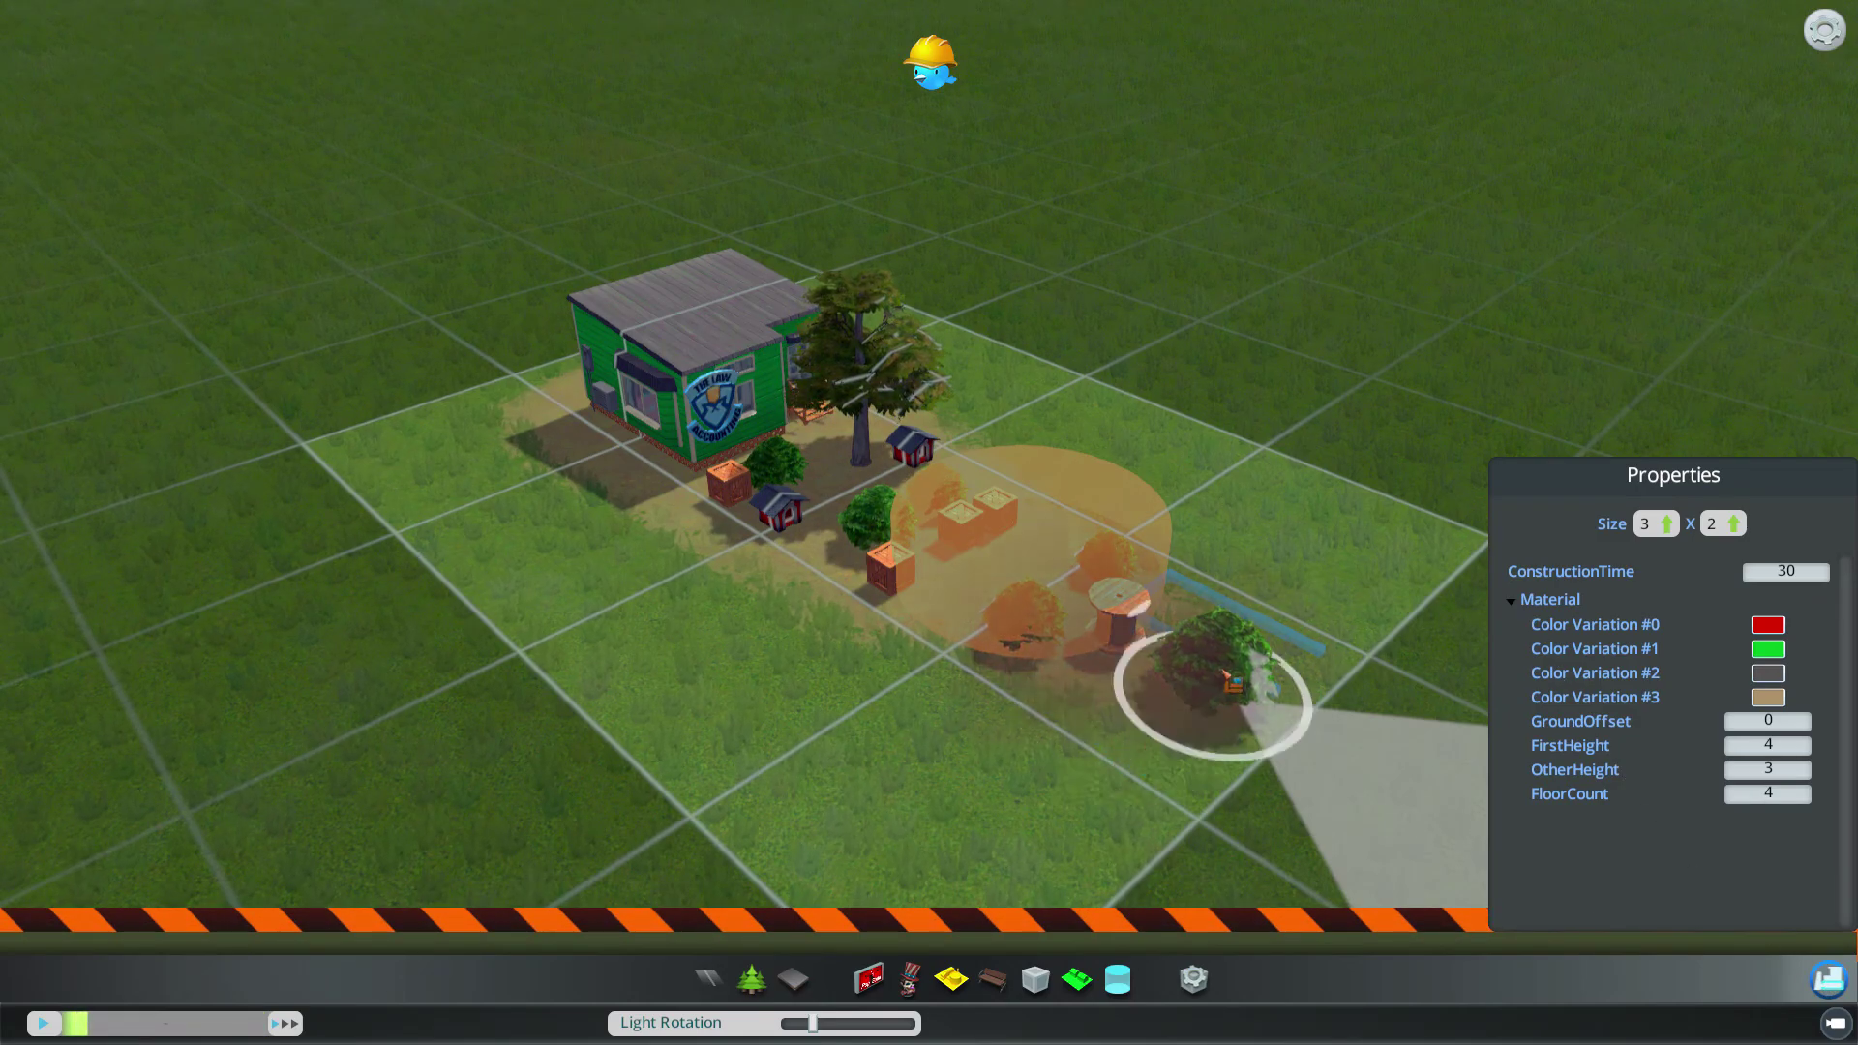
click(1227, 673)
click(866, 441)
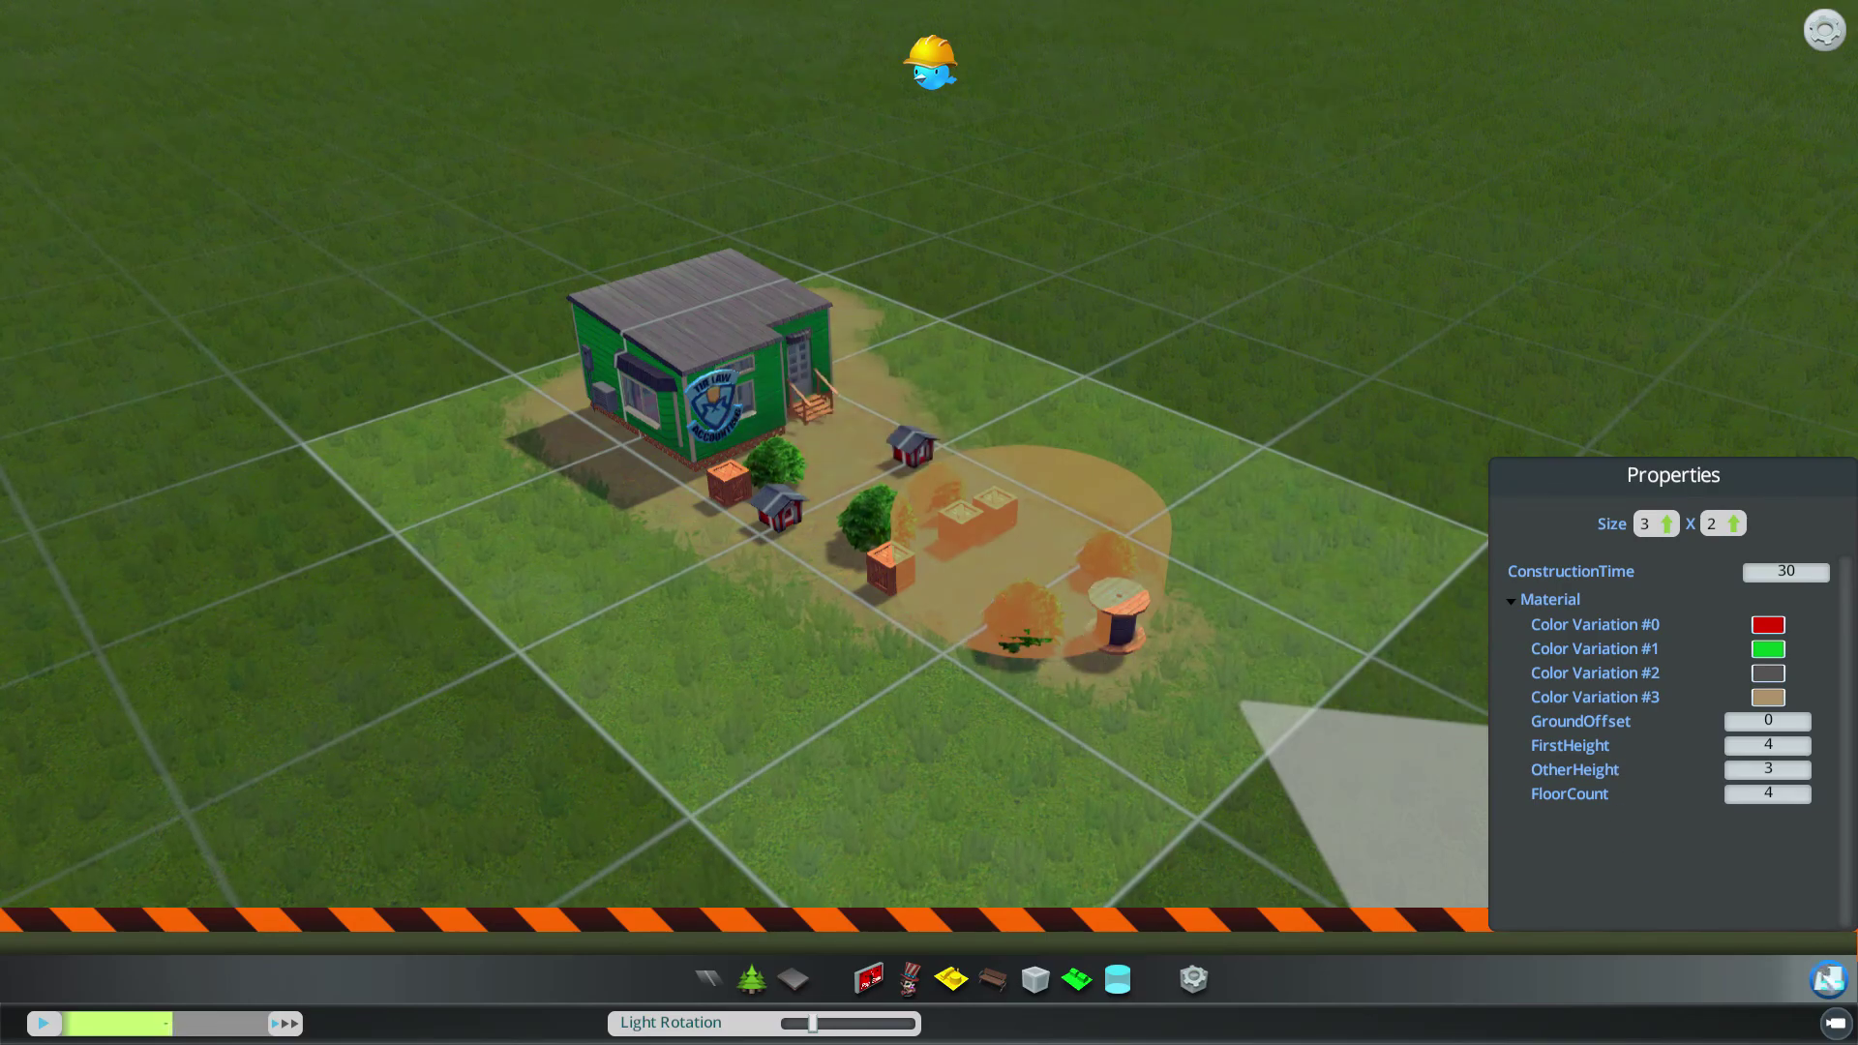
click(1820, 970)
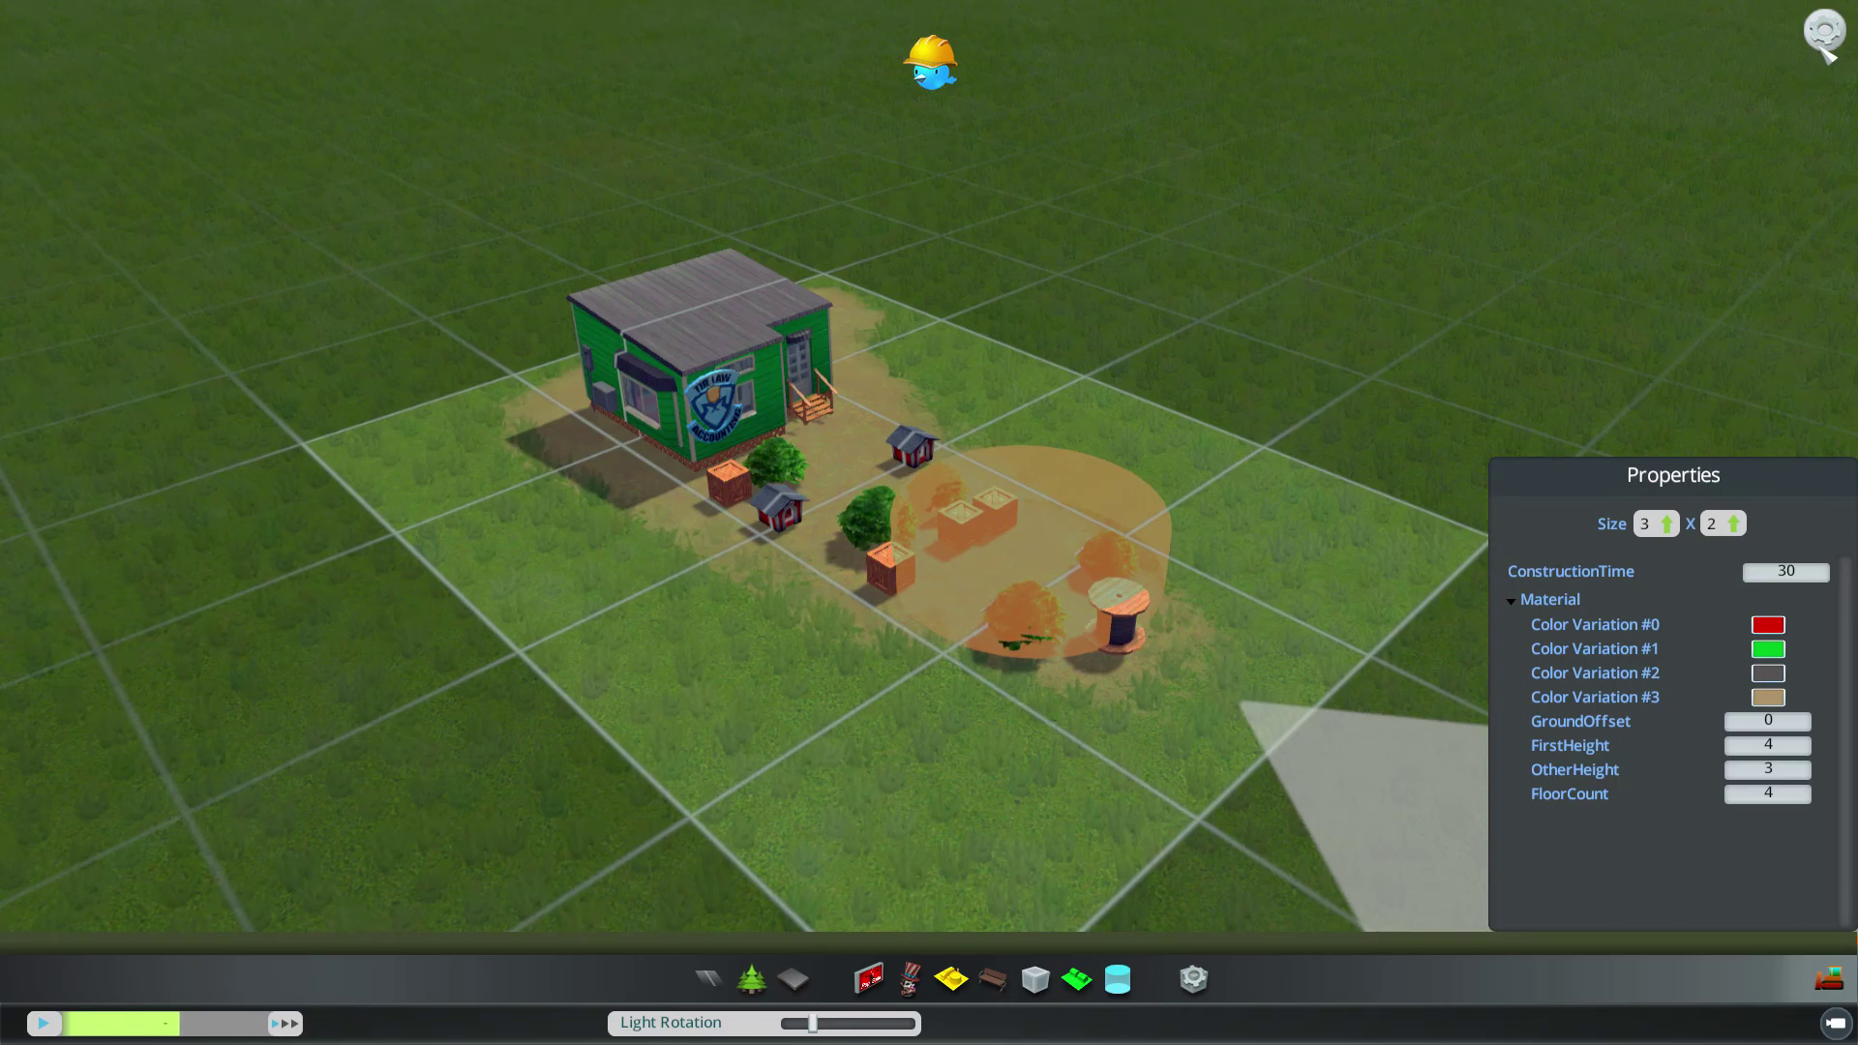
click(1825, 33)
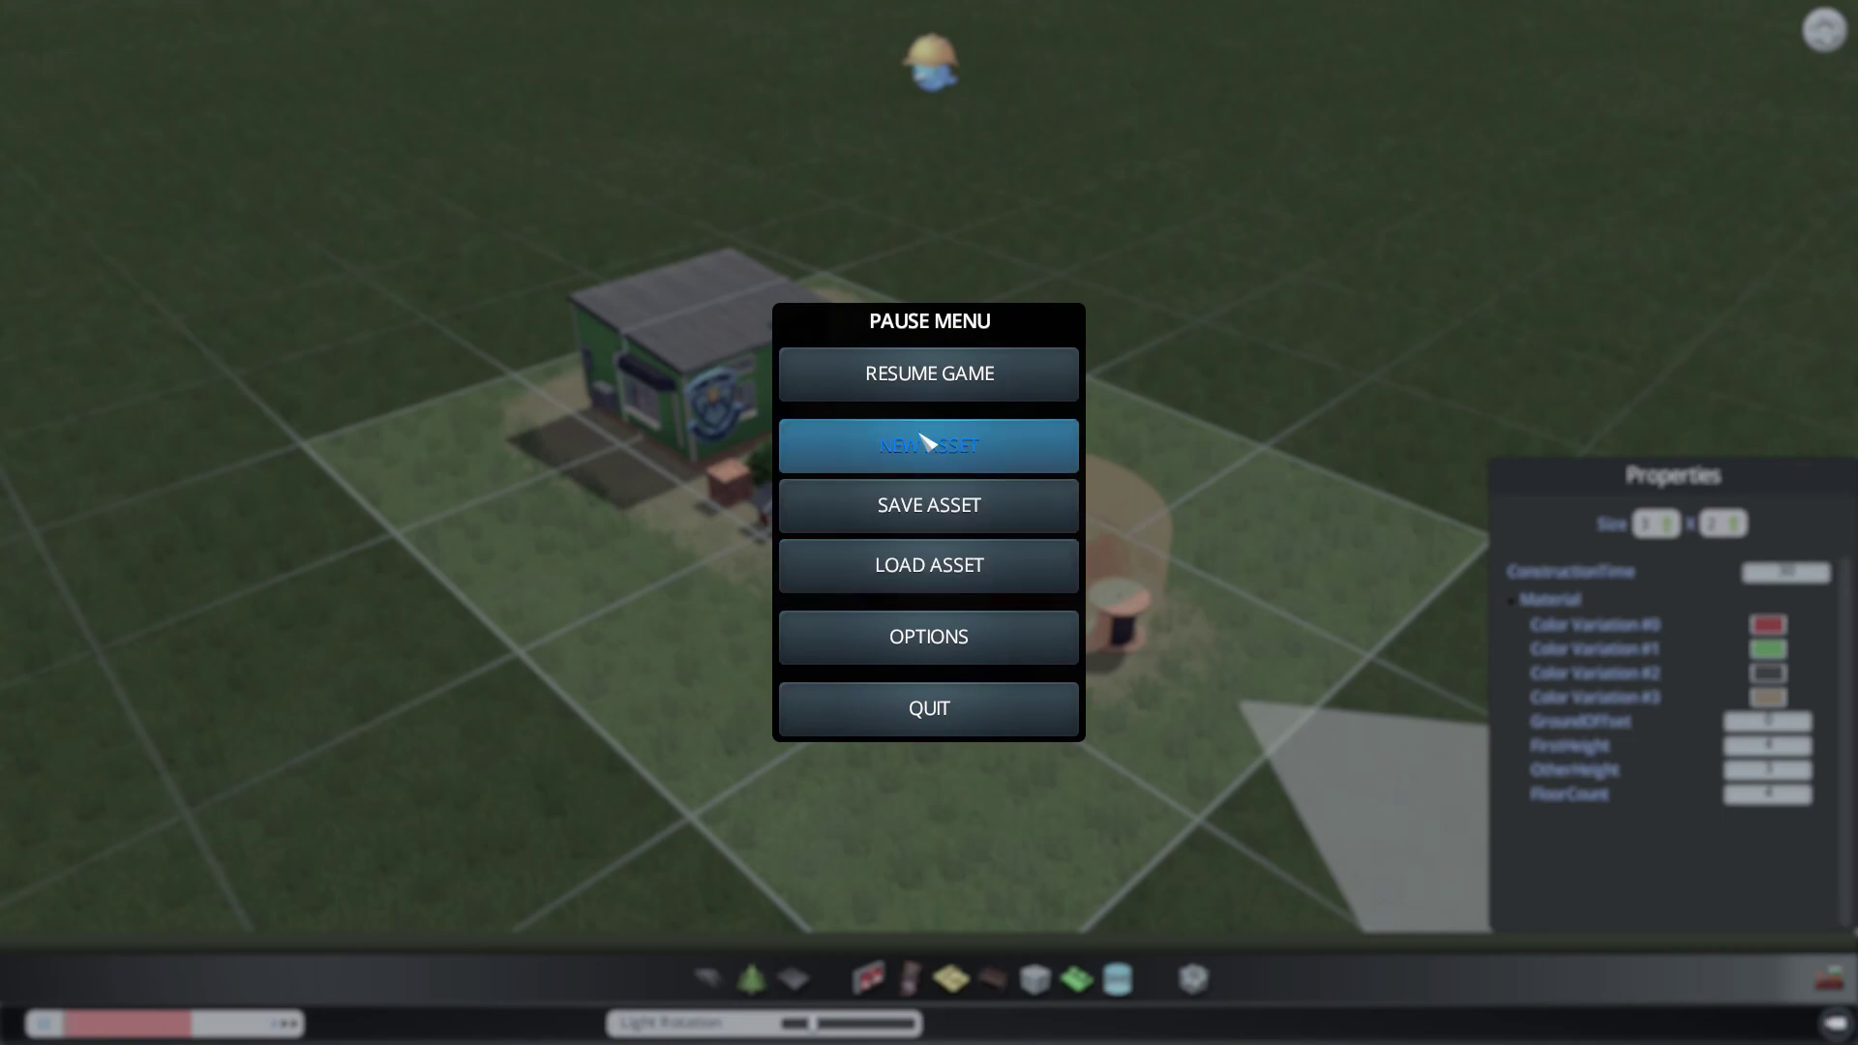
Step: Choose Resume Game to return to the 3 x 2 house asset in the editor
click(933, 396)
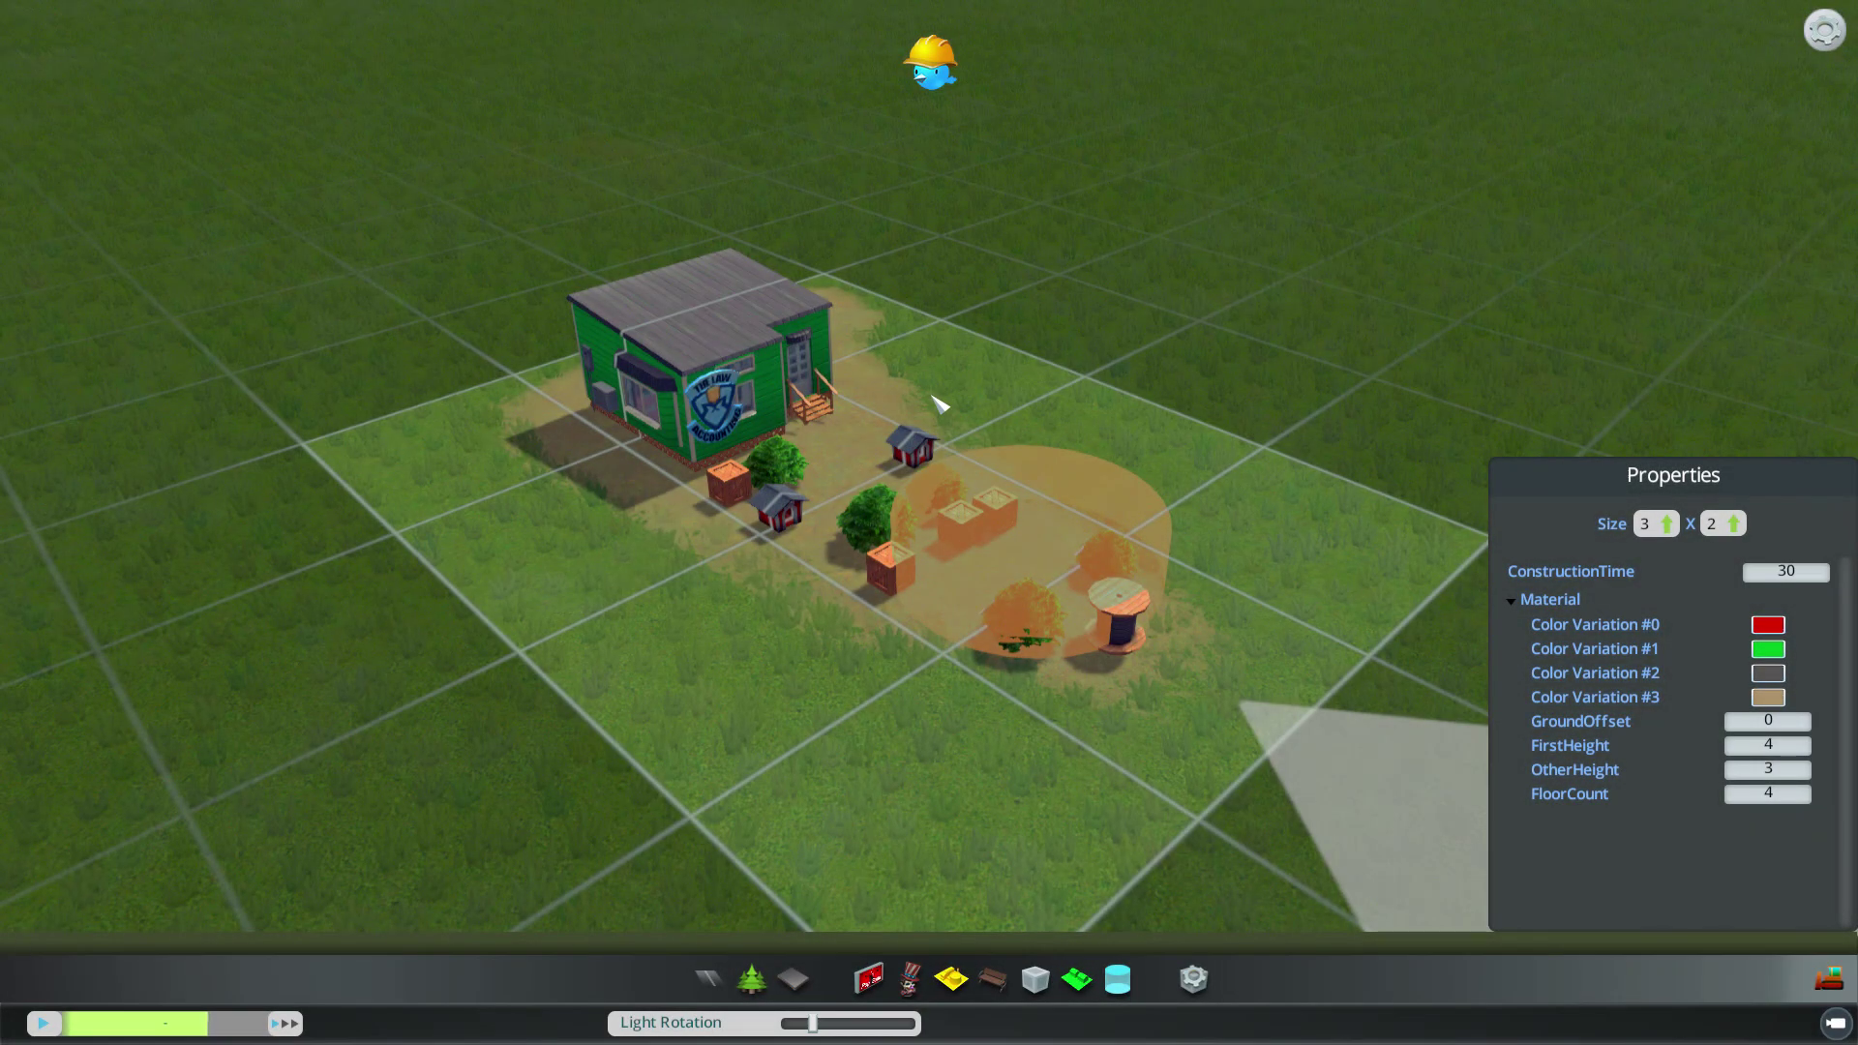